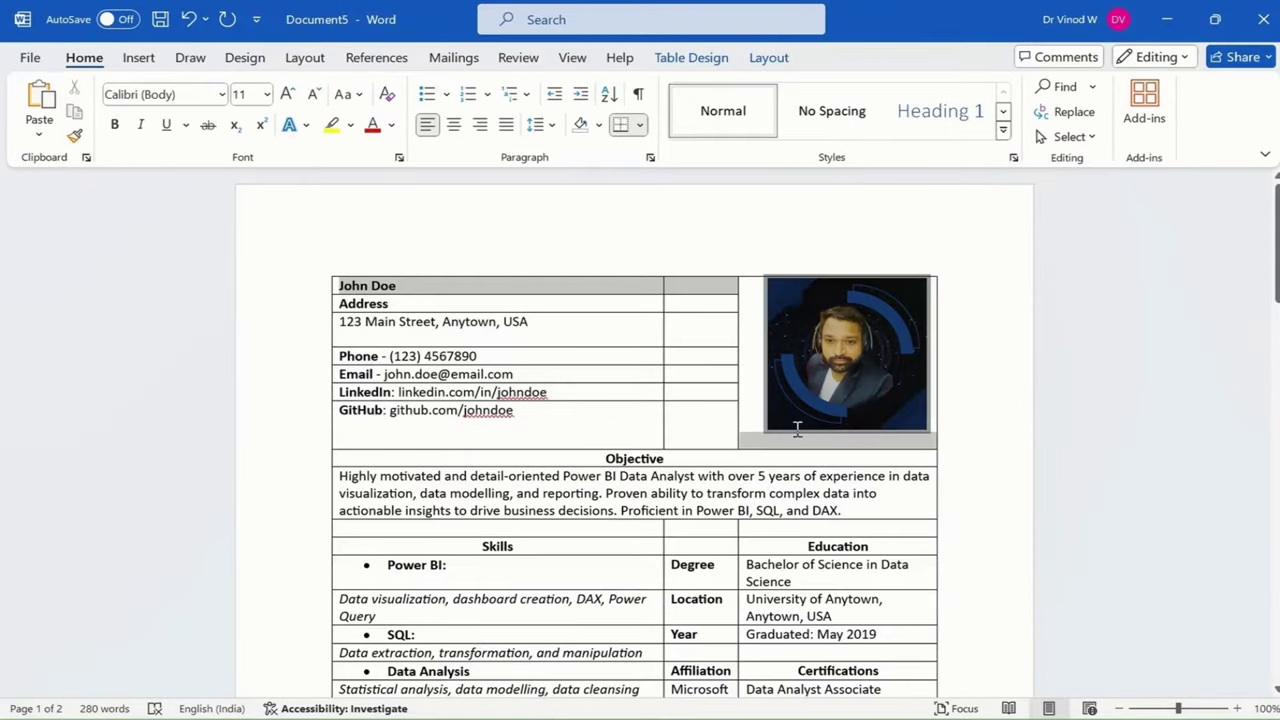
- Shade the table cell containing the profile photo with the second-lightest blue theme colour
left_click(659, 441)
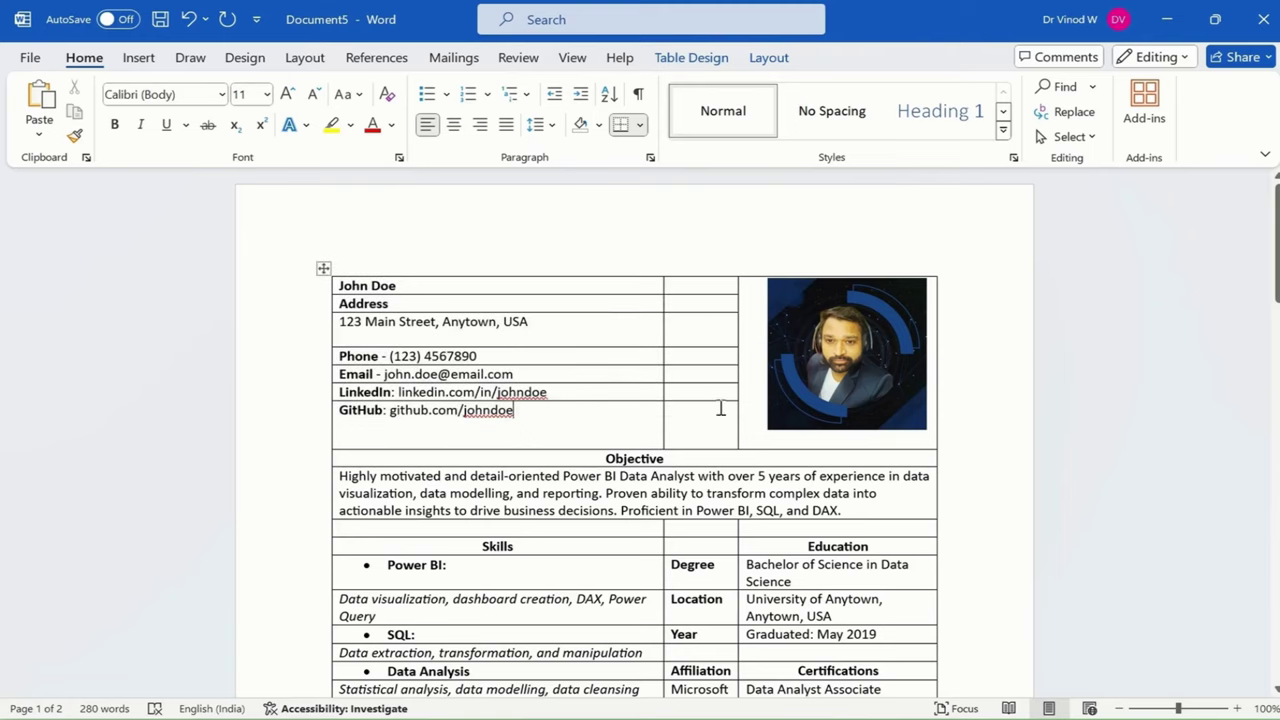
left_click(740, 405)
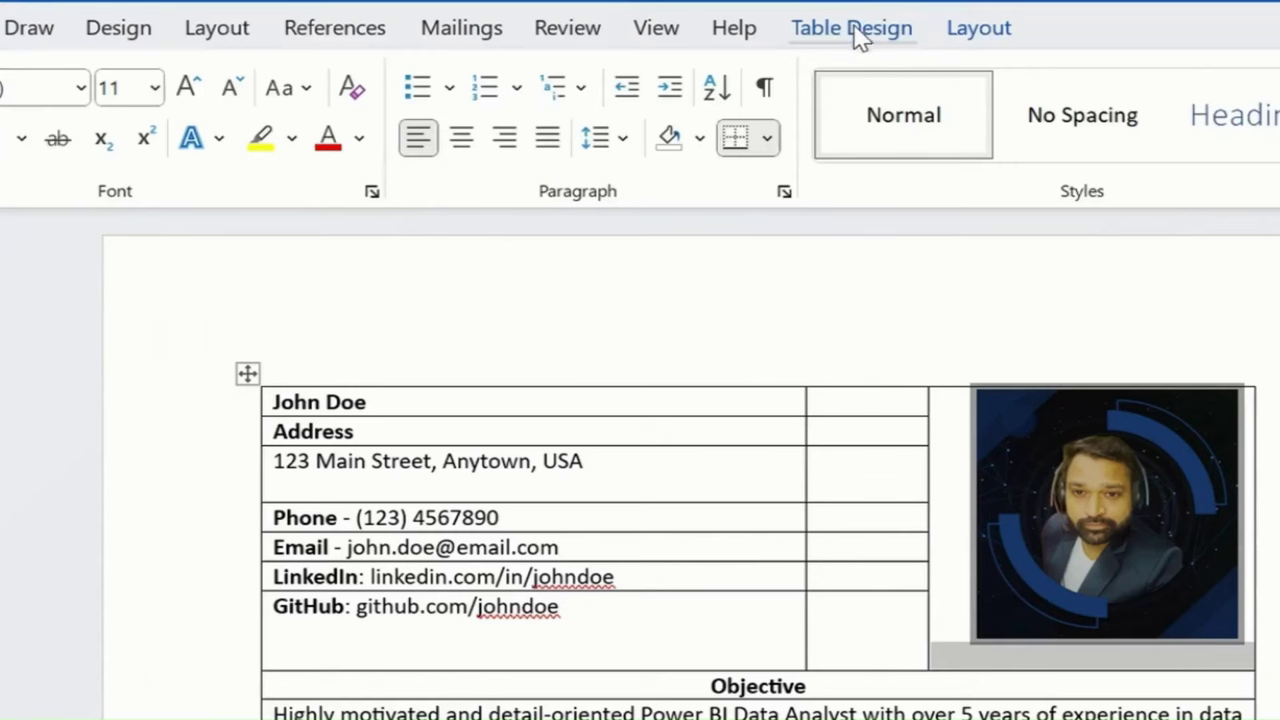
left_click(858, 35)
left_click(1038, 165)
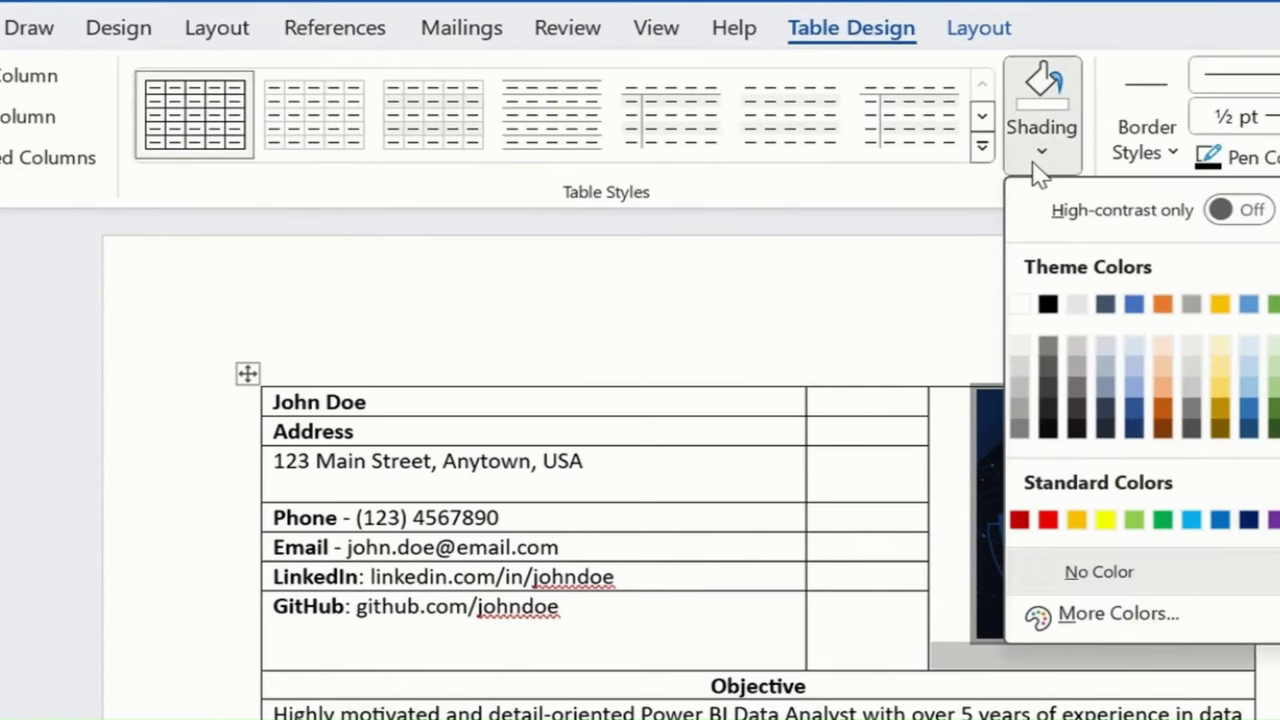
left_click(1137, 362)
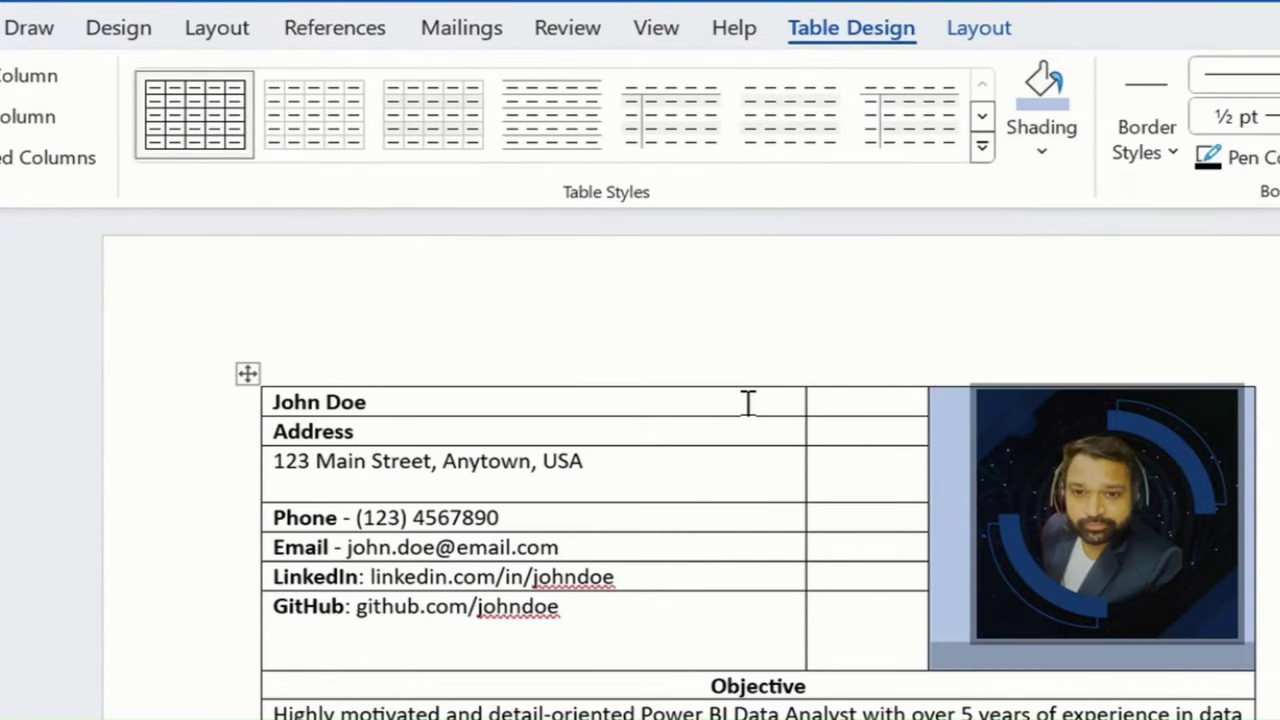
- Apply the same light blue shading to the name and contact detail cells, including the empty cells beside them
left_click_drag(749, 403, 860, 641)
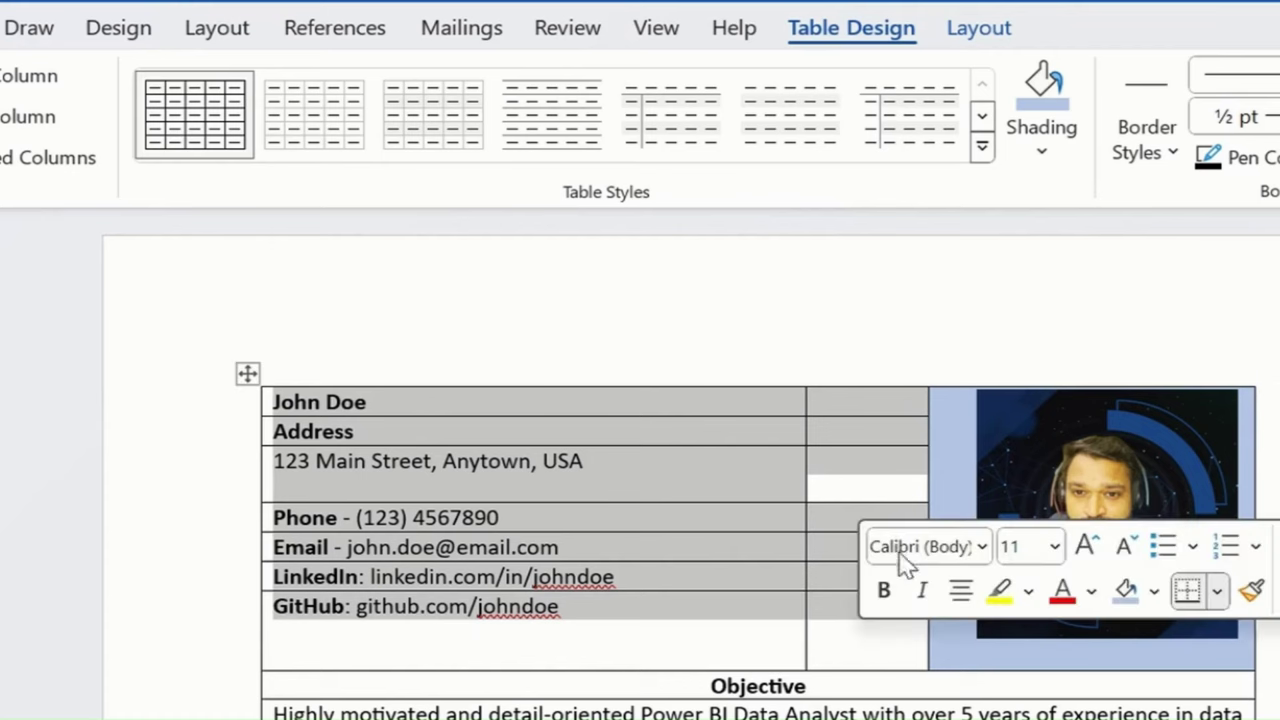
left_click(1043, 88)
left_click(640, 537)
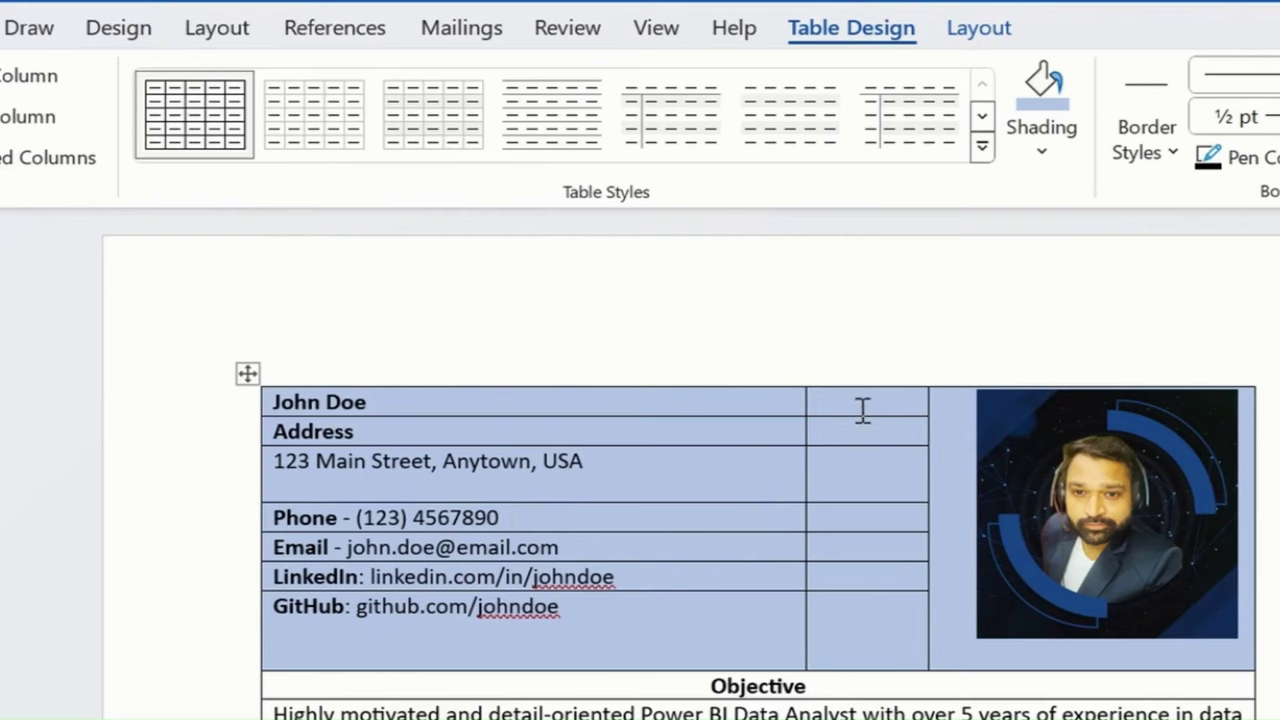
- Merge the name, Address heading, street address and Phone cells each with the empty cell beside them
left_click_drag(862, 410, 672, 412)
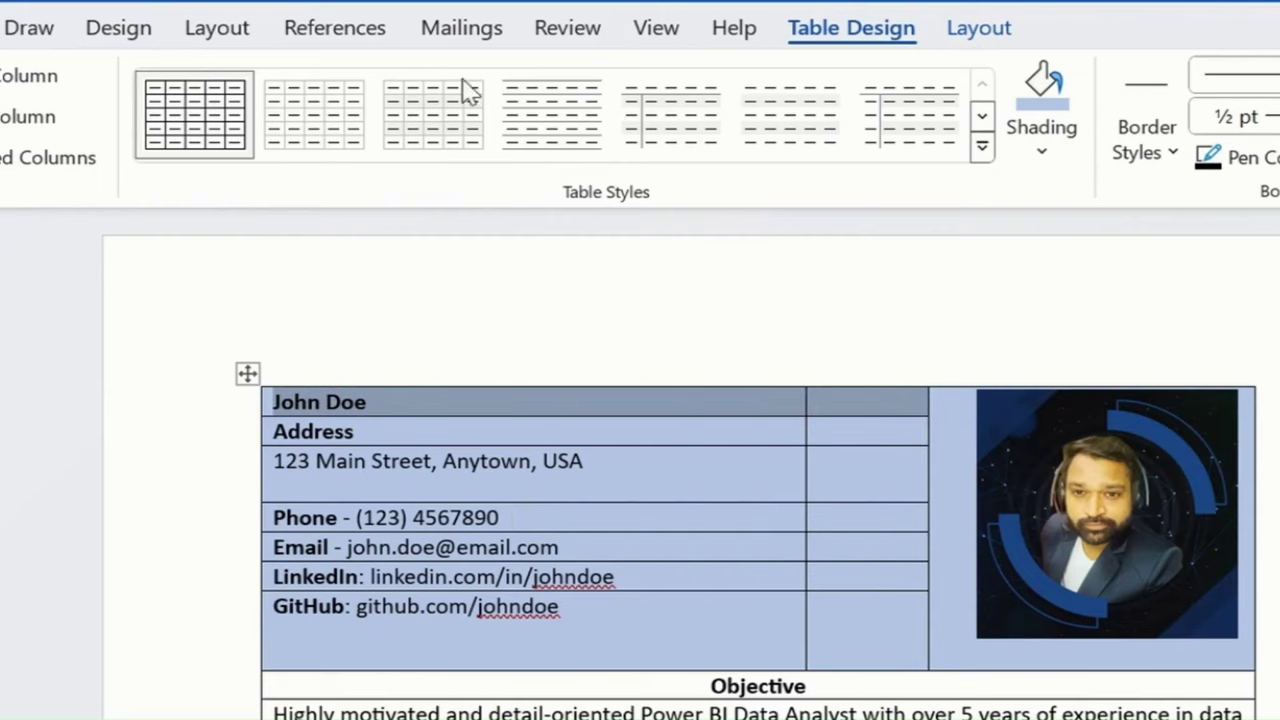
left_click(985, 38)
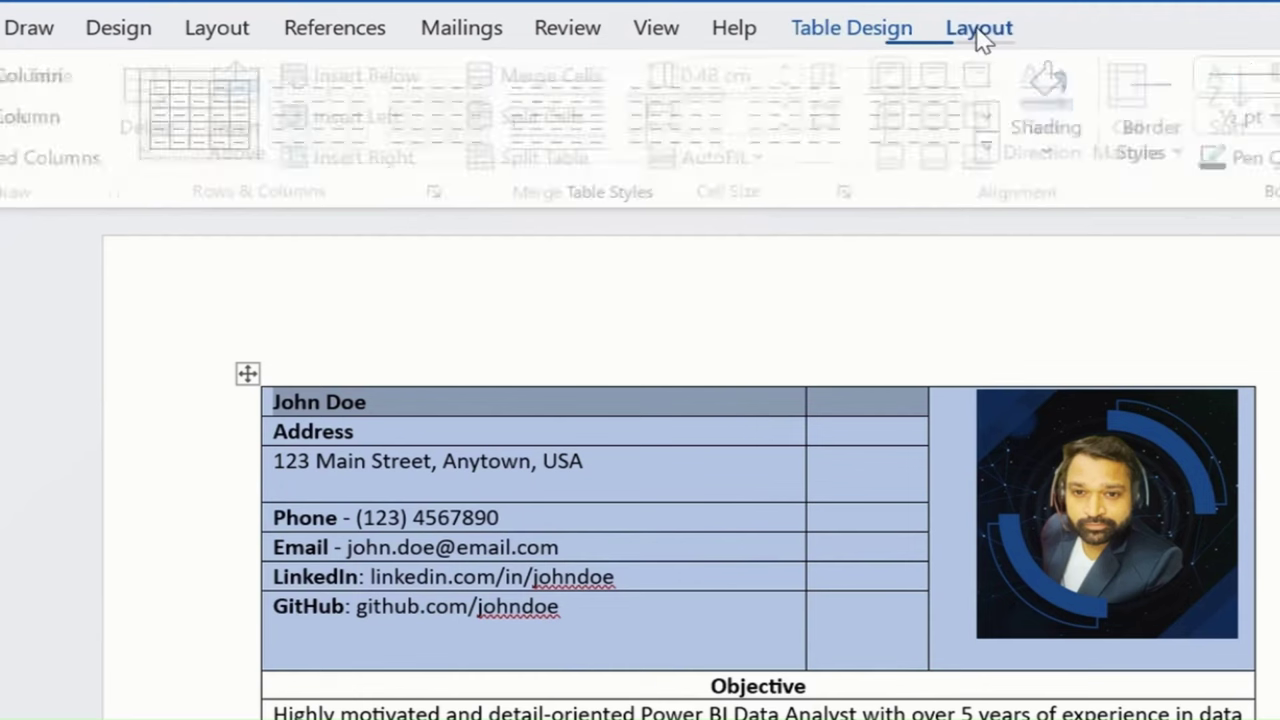
left_click(555, 78)
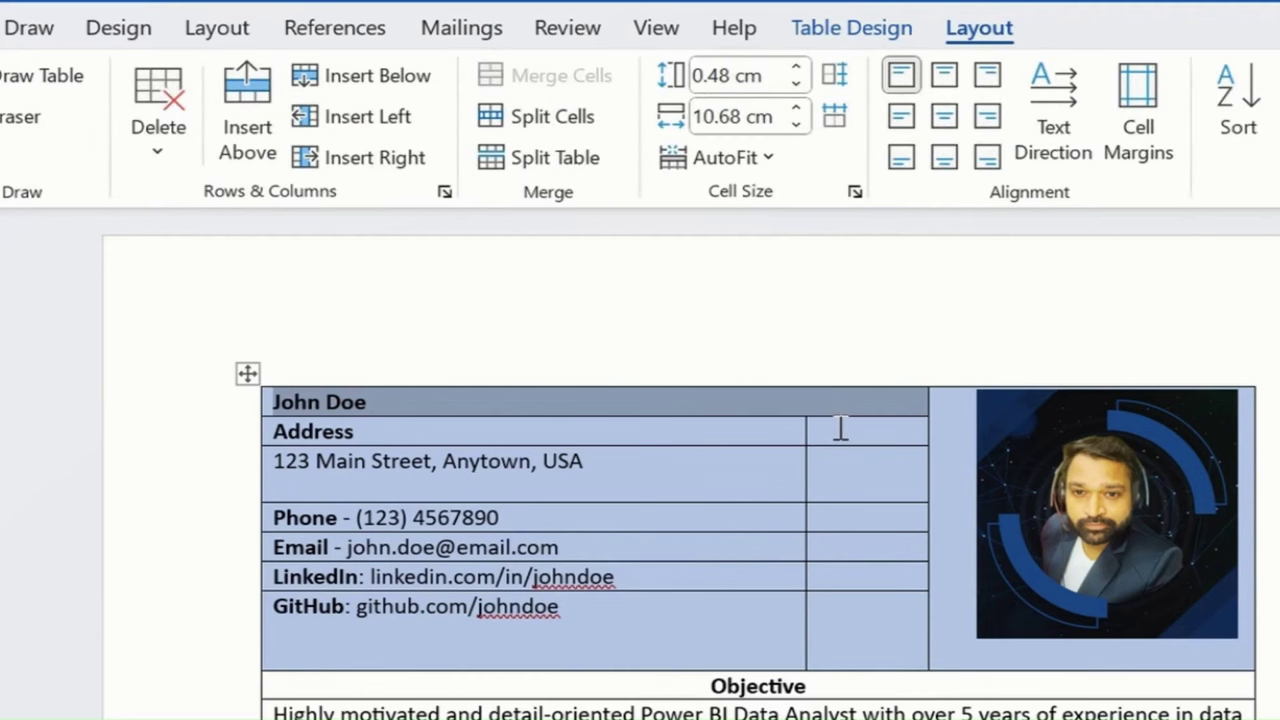
left_click_drag(840, 428, 671, 423)
left_click(552, 80)
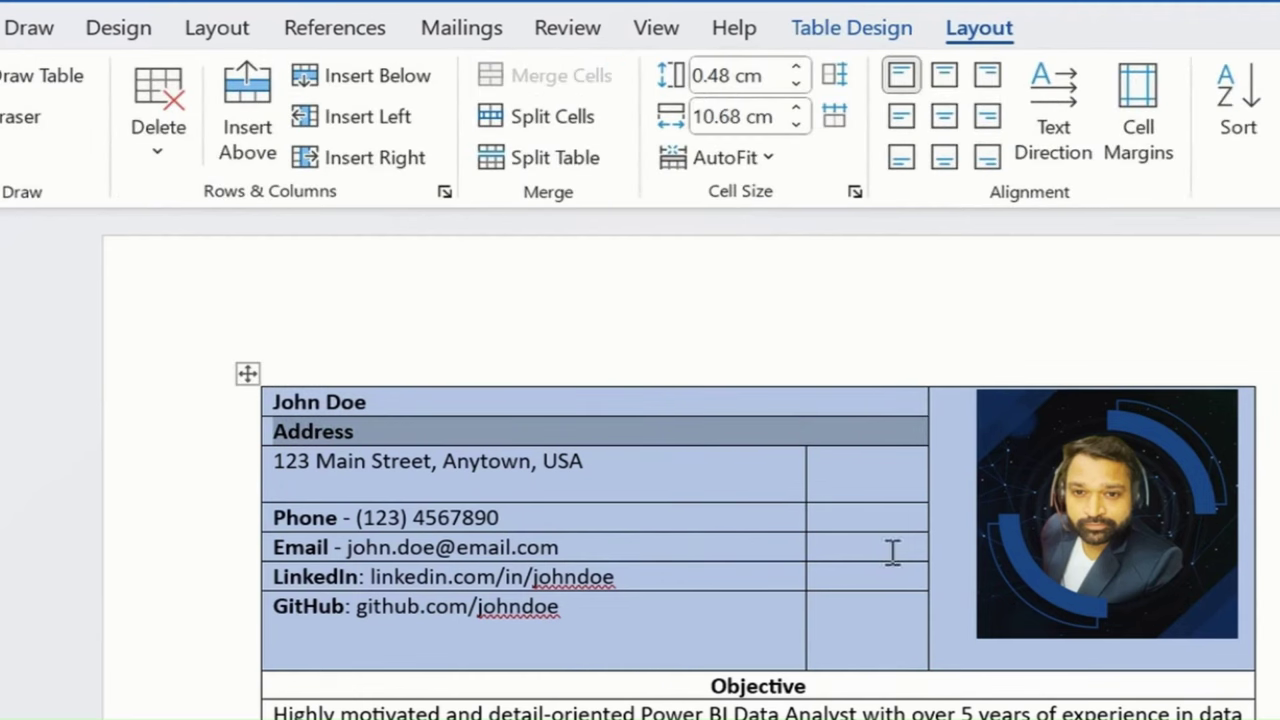
left_click_drag(859, 490, 754, 480)
left_click(555, 78)
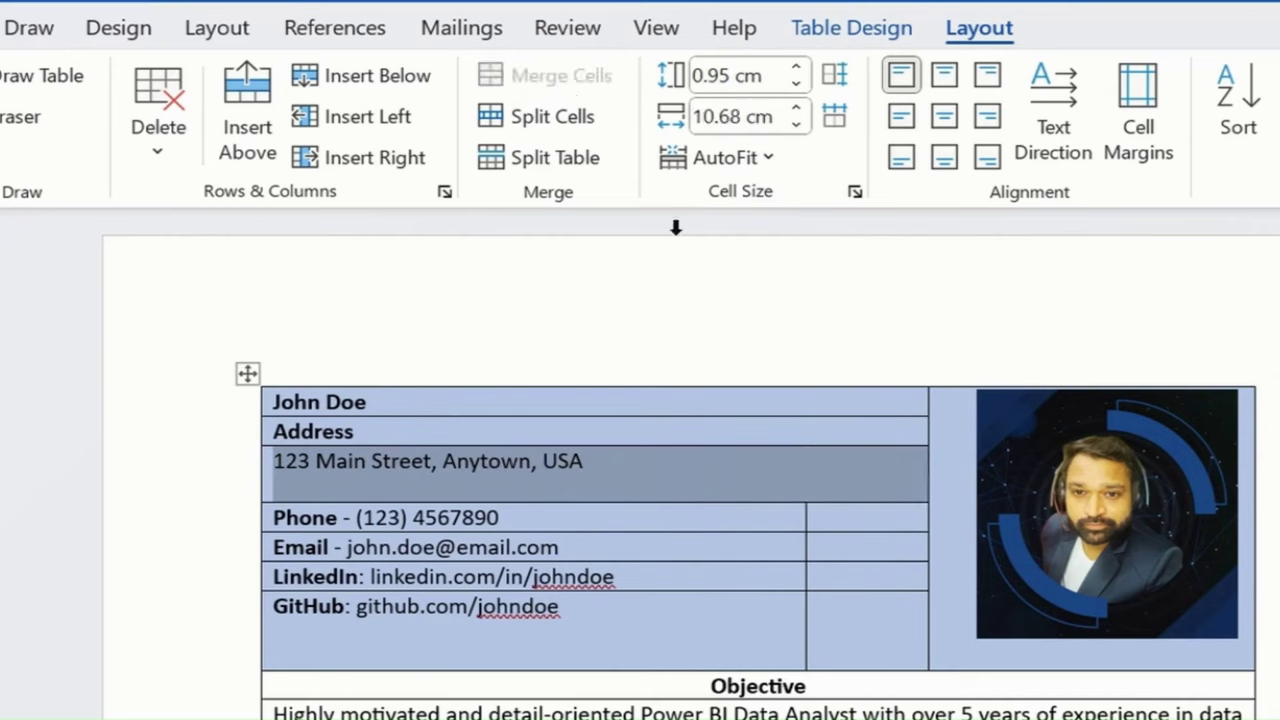
left_click_drag(860, 517, 597, 509)
left_click(562, 80)
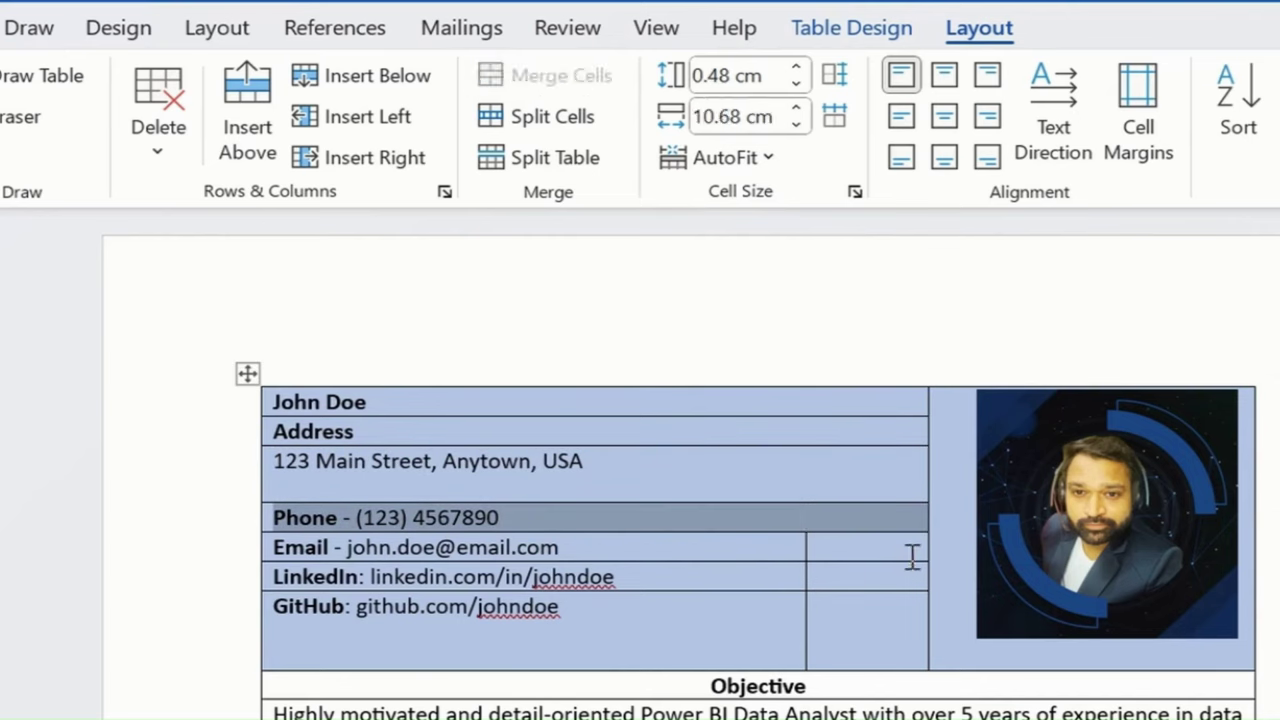
- Merge the Email, LinkedIn and GitHub cells each with the empty cell beside them
left_click_drag(846, 554, 554, 543)
left_click(560, 77)
left_click(846, 583)
left_click_drag(846, 583, 560, 578)
left_click(551, 77)
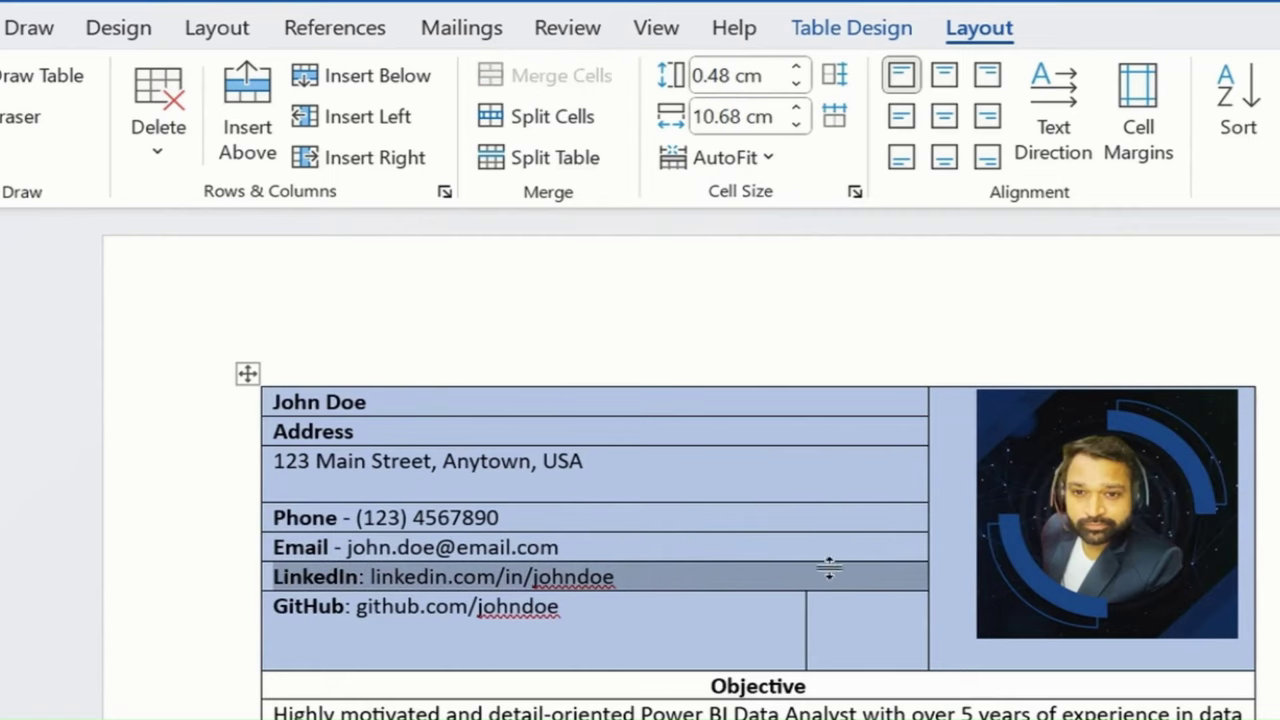
left_click(754, 617)
left_click_drag(754, 617, 873, 625)
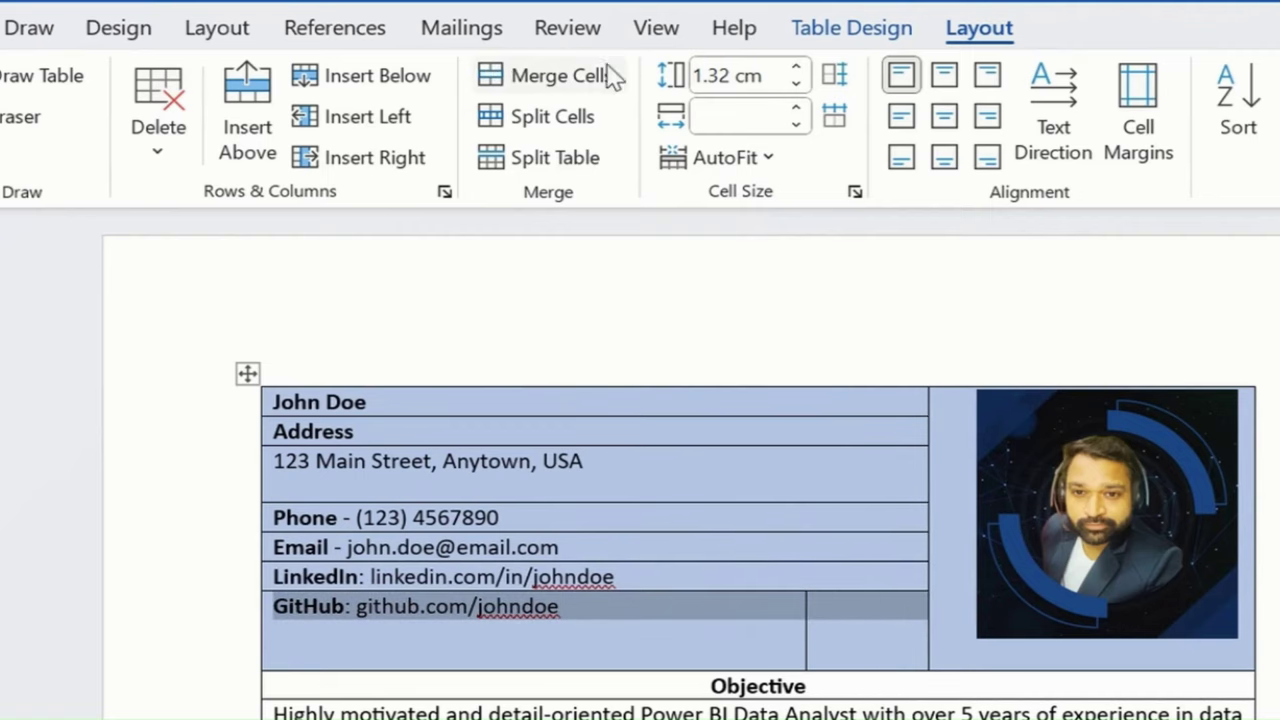
left_click(580, 77)
left_click(915, 600)
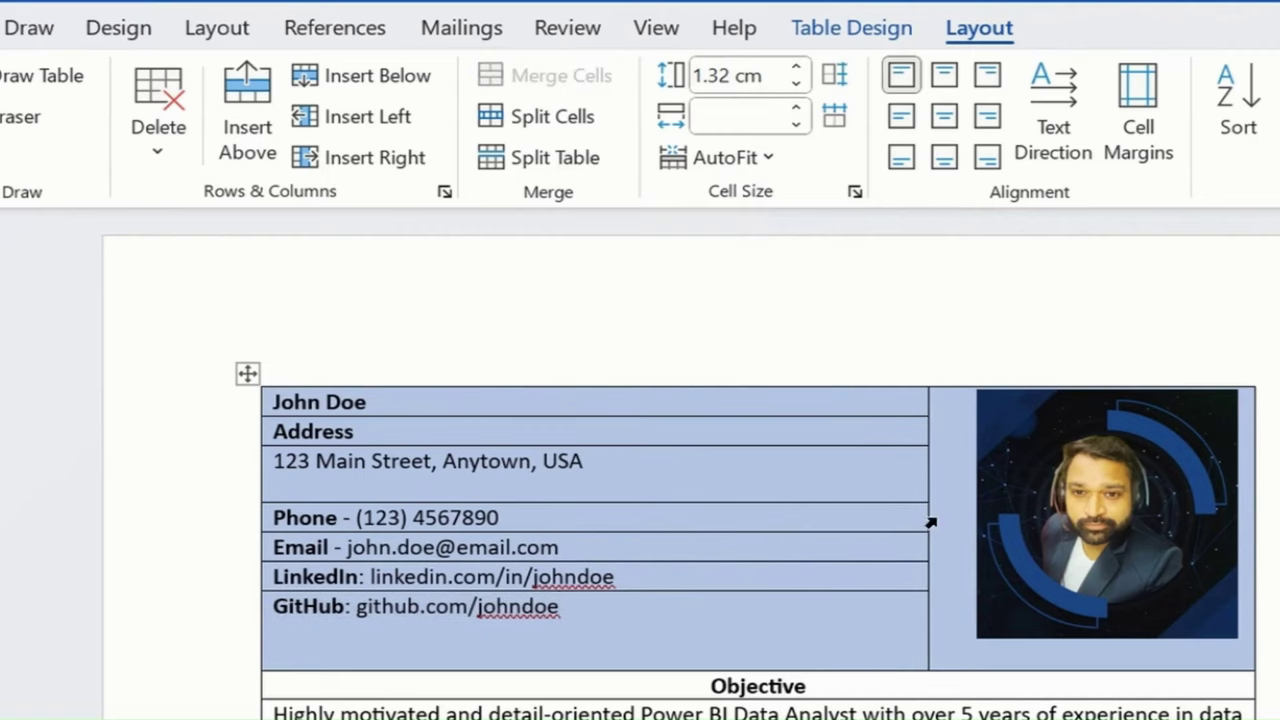
left_click_drag(929, 516, 928, 515)
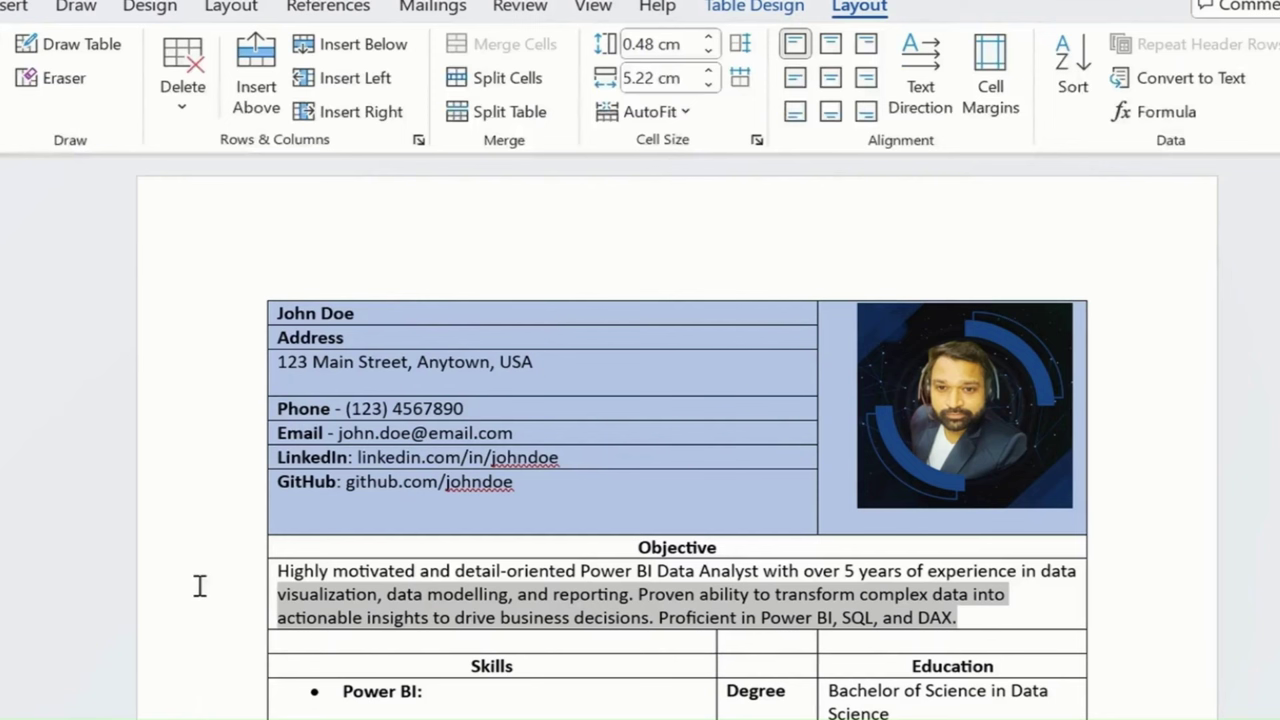
- Increase the font size of the paragraph under the Objective heading to 12
mouse_move(200, 586)
left_mouse_down()
mouse_move(200, 557)
mouse_move(211, 577)
left_mouse_up()
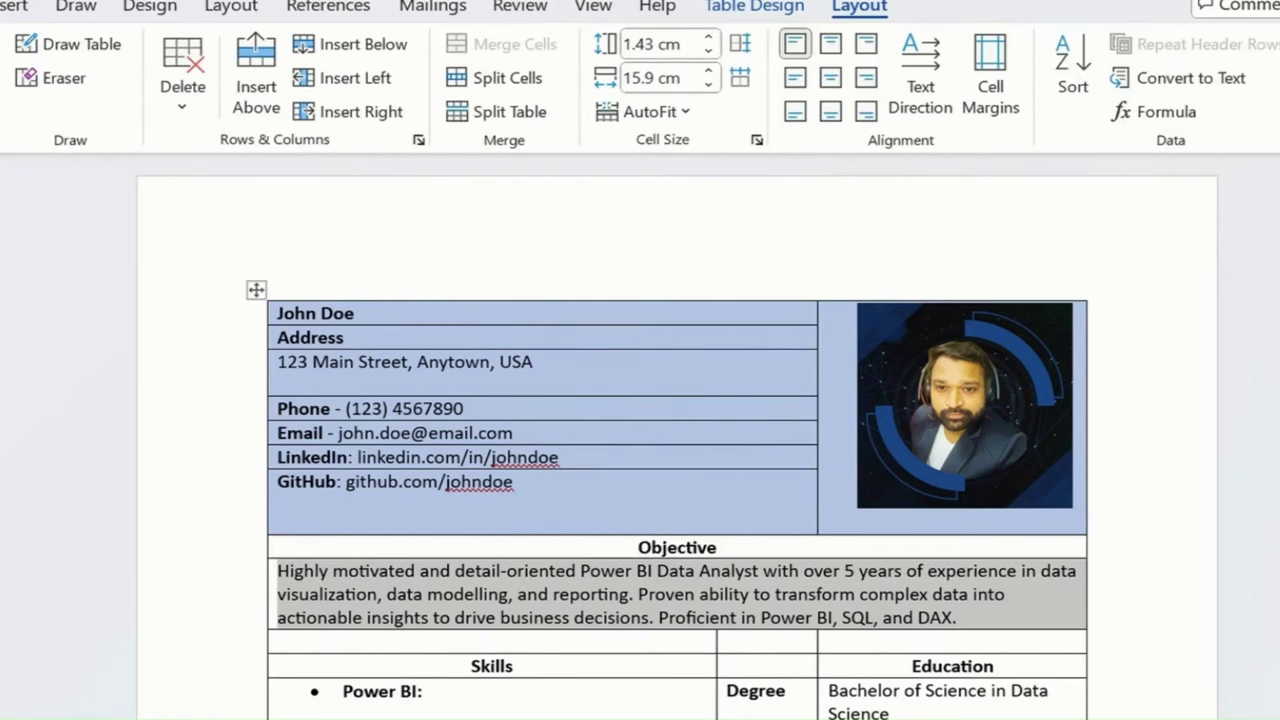
left_click(2, 5)
left_click(208, 56)
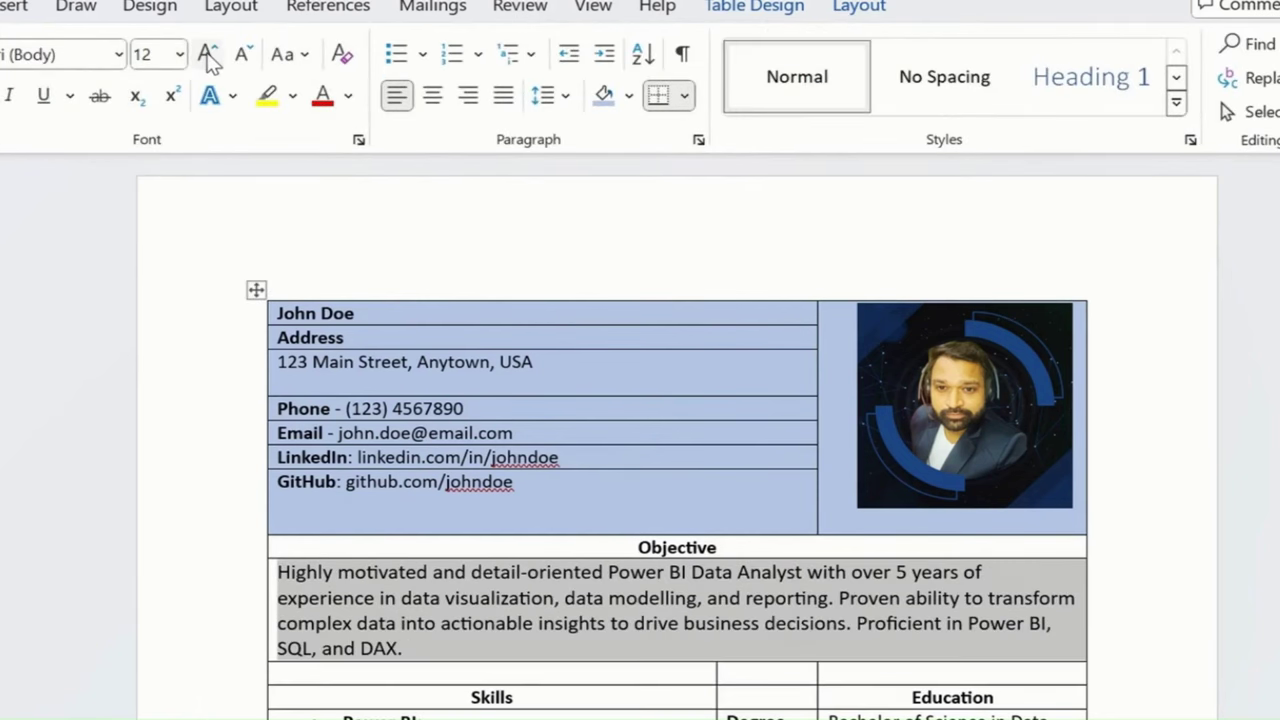
- Change the Objective heading to "Career Objective"
left_click(651, 546)
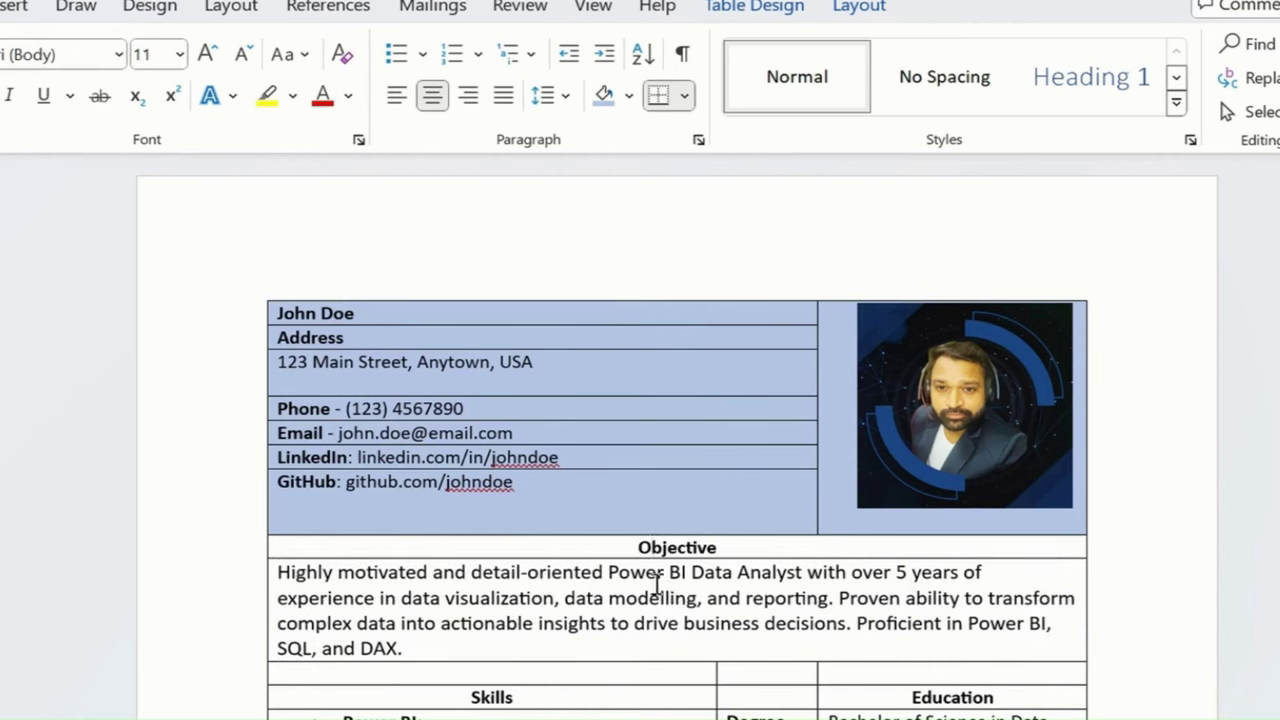
type("Career")
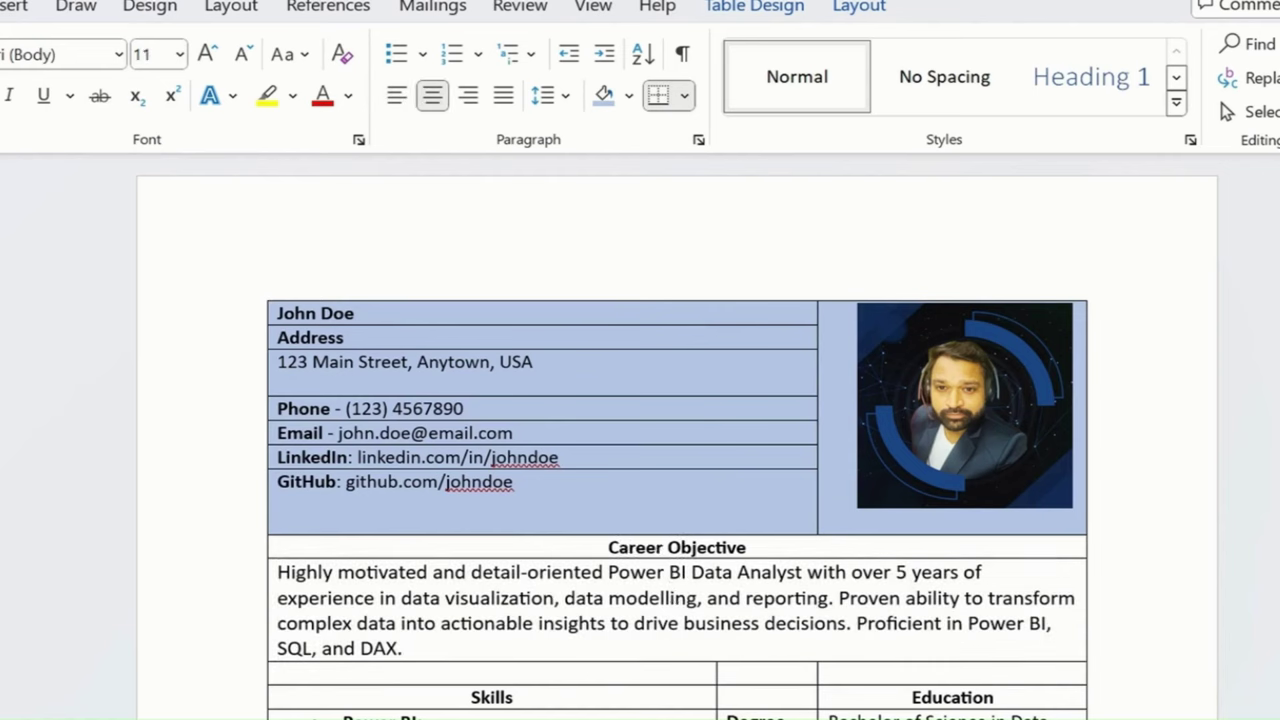
left_click(737, 572)
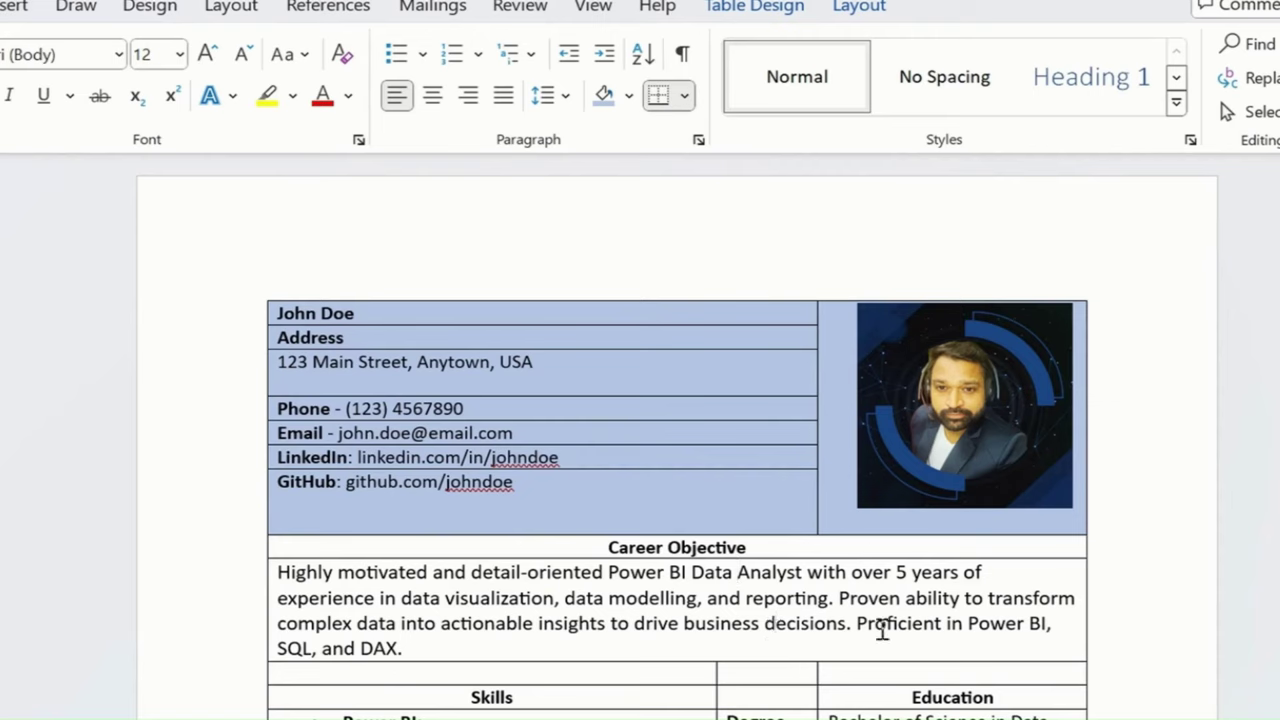
left_click(850, 655)
- Shrink the profile photo and reposition it inside its shaded cell
left_click(954, 490)
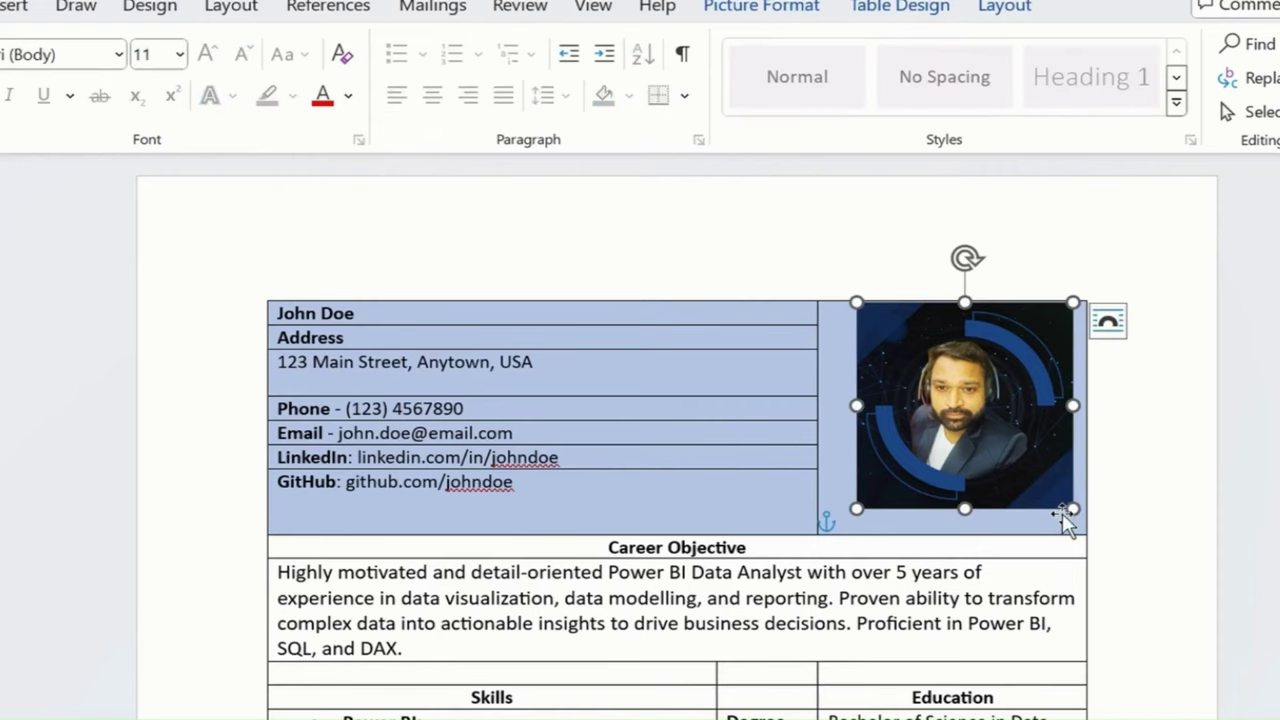
left_click_drag(1071, 509, 1019, 457)
left_click_drag(960, 393, 975, 415)
mouse_move(1030, 326)
left_mouse_down()
mouse_move(1046, 311)
mouse_move(1031, 328)
left_mouse_up()
- Set the profile photo's text wrapping to In Front of Text
left_click(1066, 345)
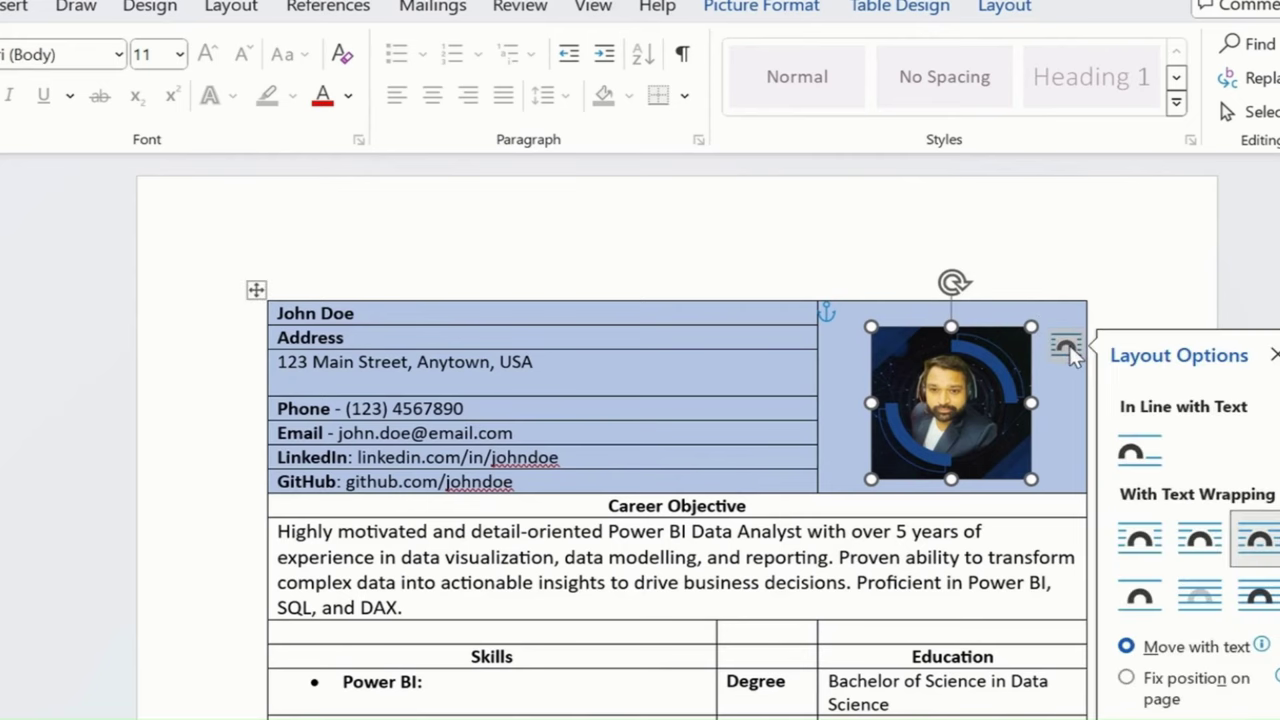
left_click(1205, 541)
left_click(1200, 697)
left_click(1262, 598)
left_click(986, 443)
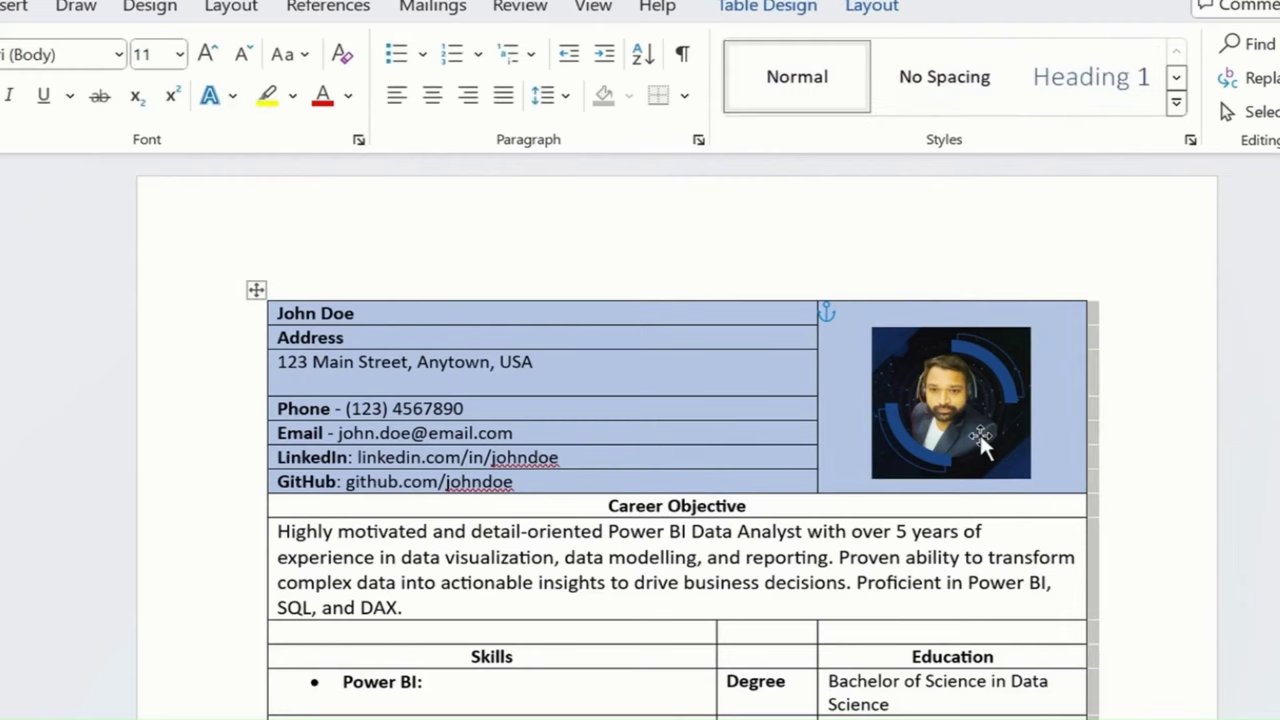
- Enlarge the profile photo and reposition it to fill the height of its shaded cell
left_click(986, 443)
left_click_drag(1031, 479, 1054, 501)
left_click_drag(1021, 454, 1009, 434)
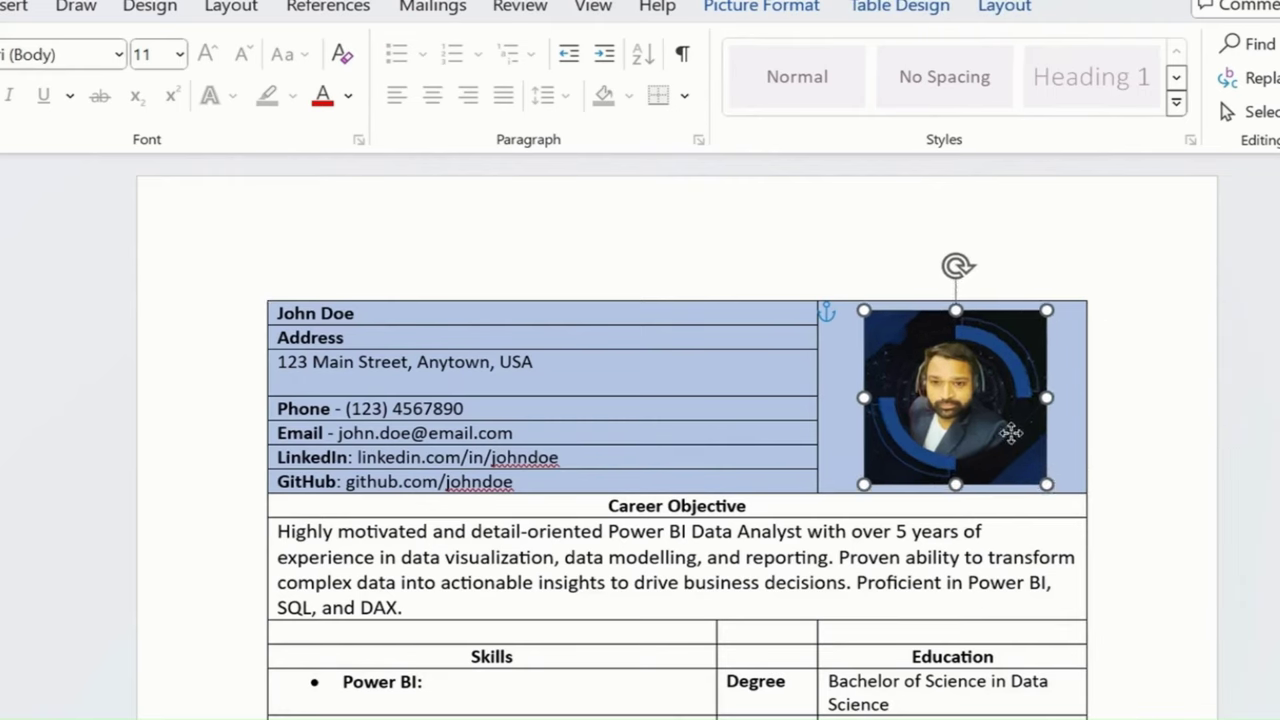
left_click_drag(1047, 487, 1067, 504)
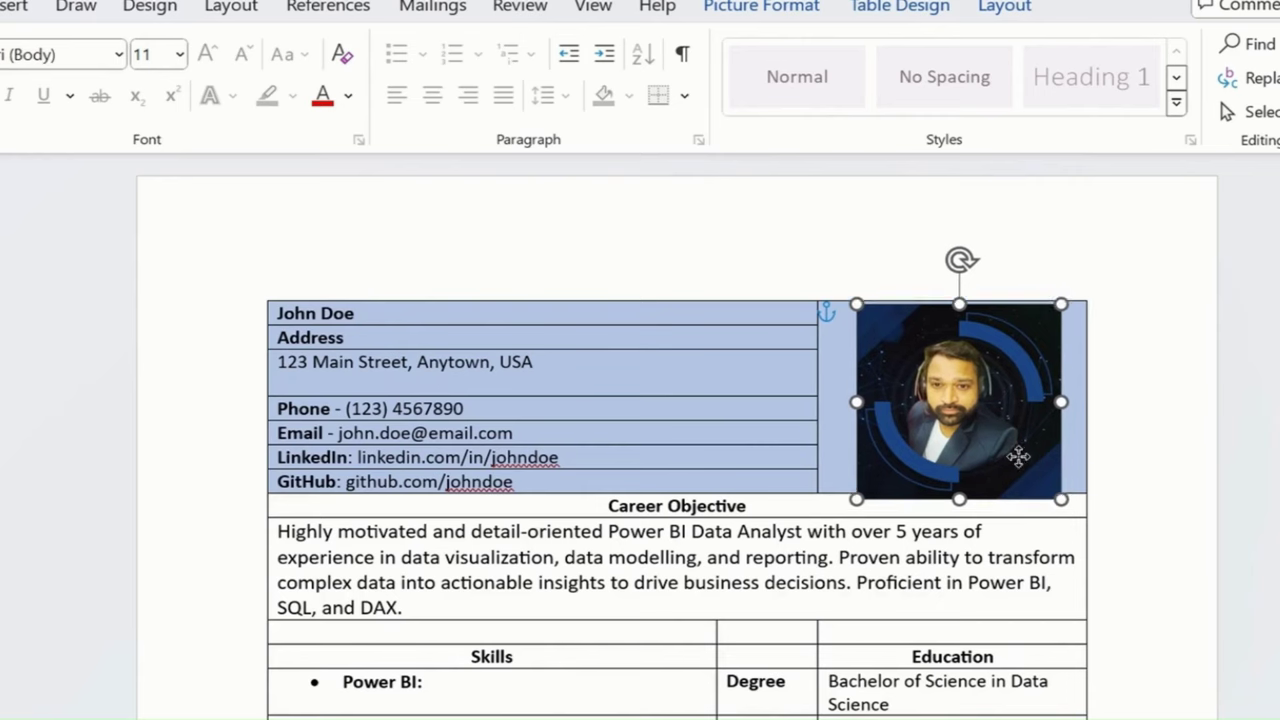
left_click(1177, 491)
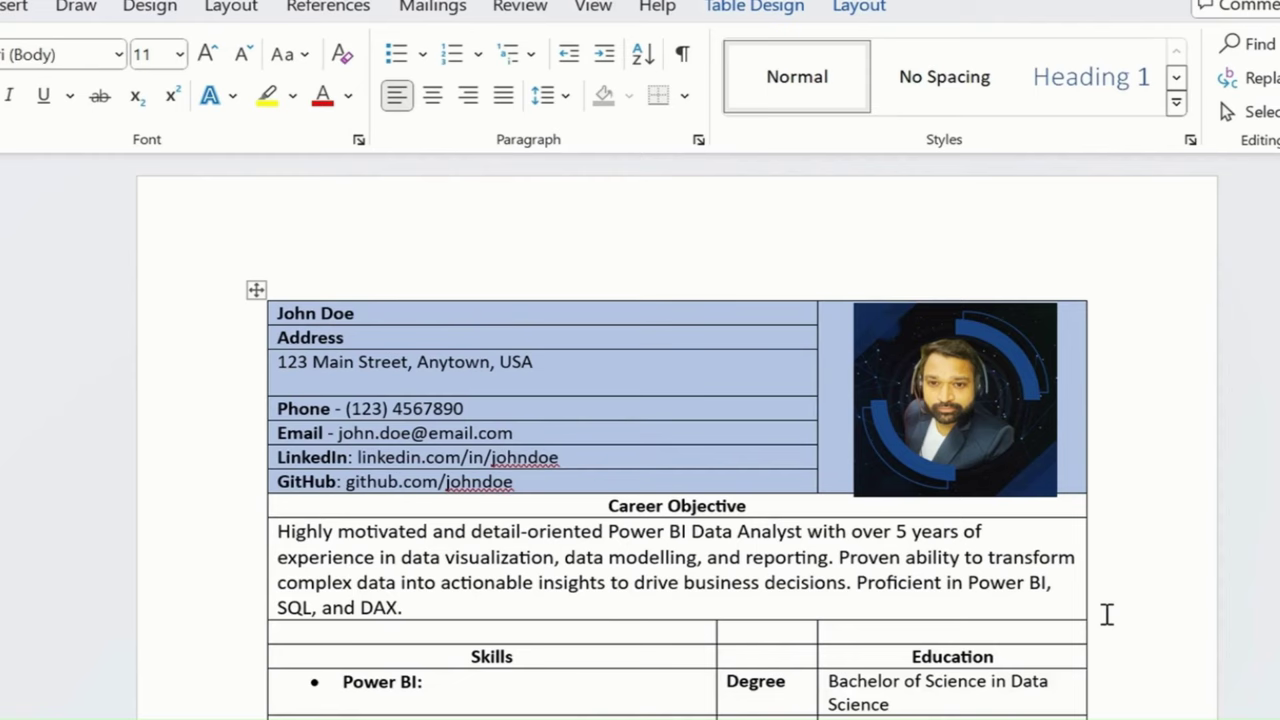
- Remove all borders from the entire resume table
left_click(257, 290)
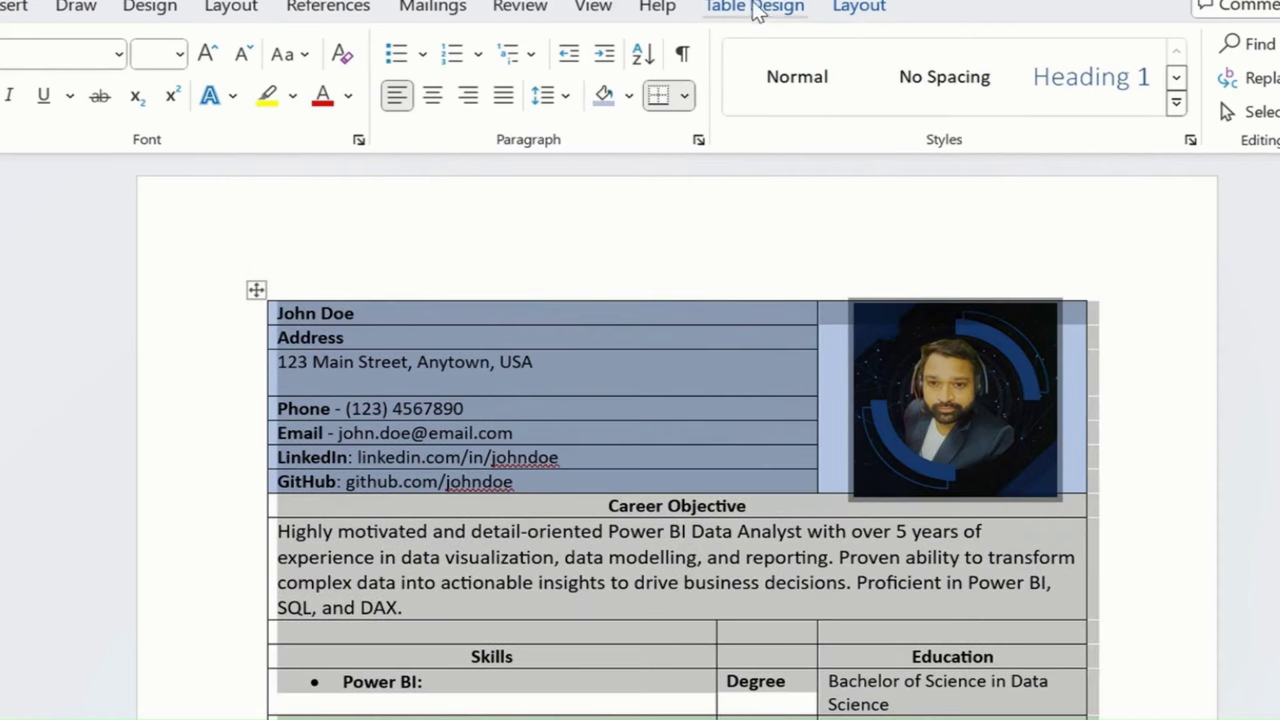
left_click(862, 8)
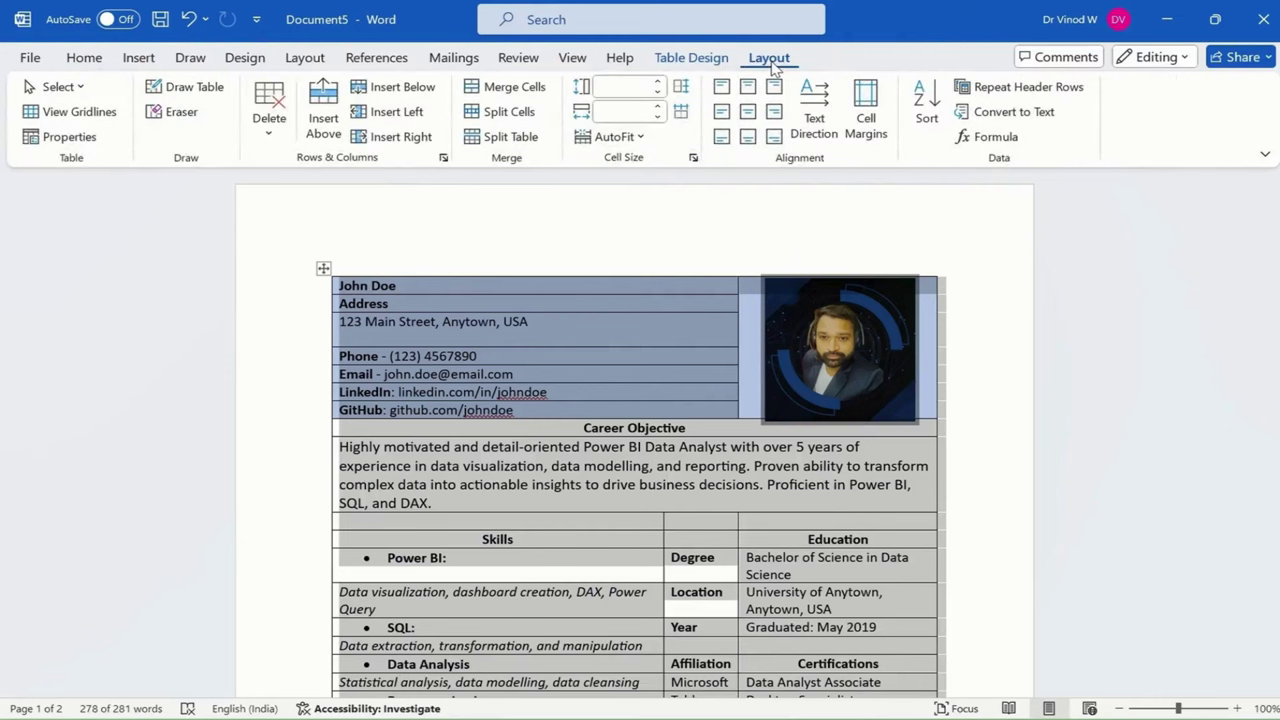
left_click(721, 62)
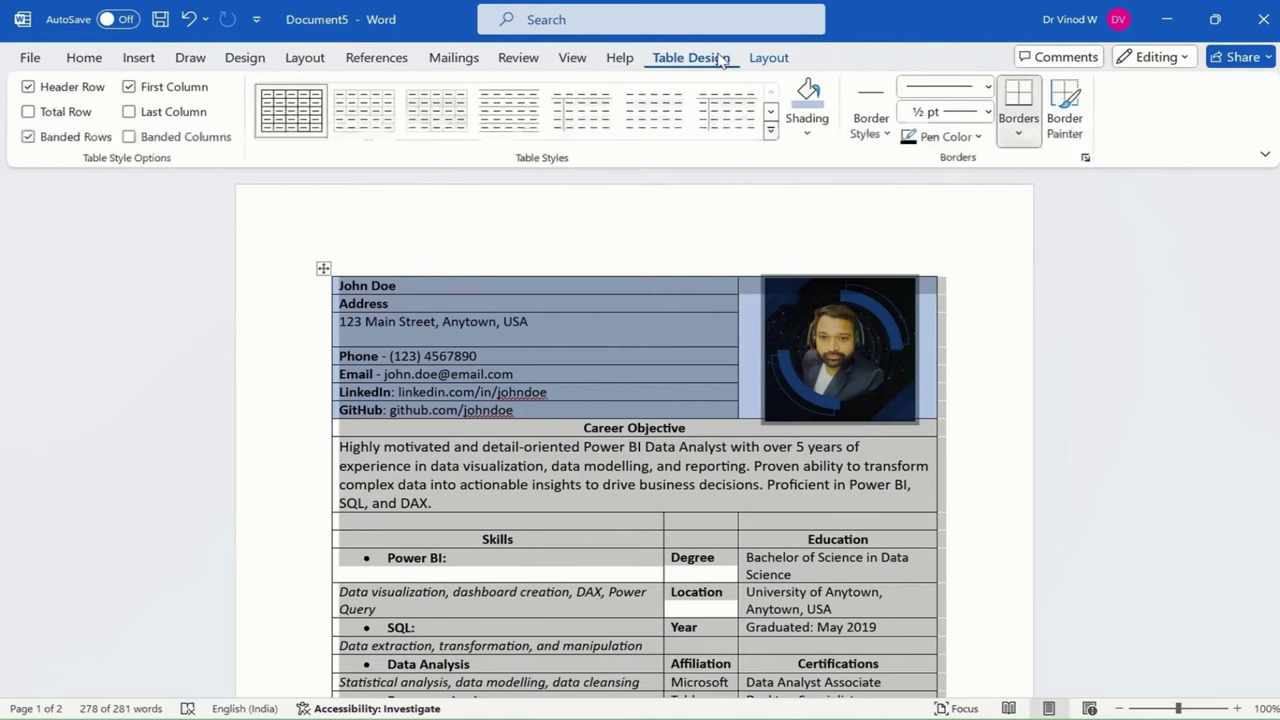
left_click(1018, 140)
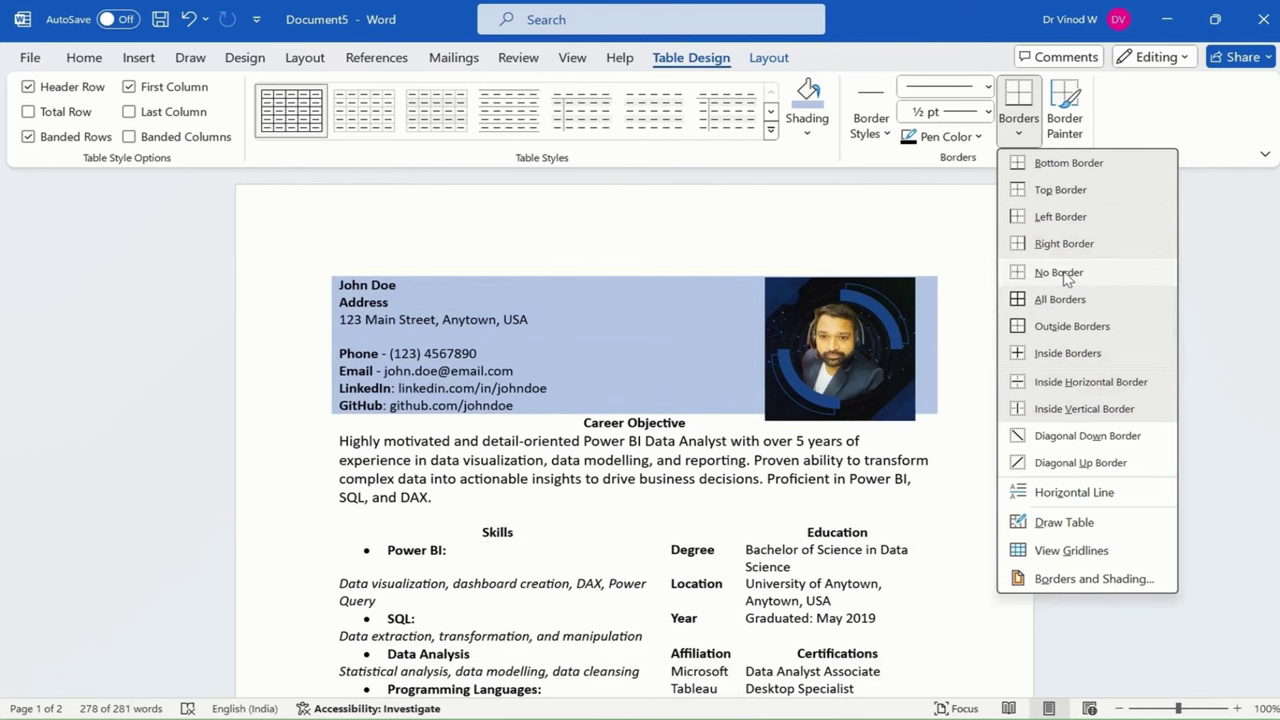
left_click(1078, 273)
left_click(971, 463)
- Review the resume's layout from the header to the Professional Work Experience section and the second page
scroll(823, 517, "down", 10)
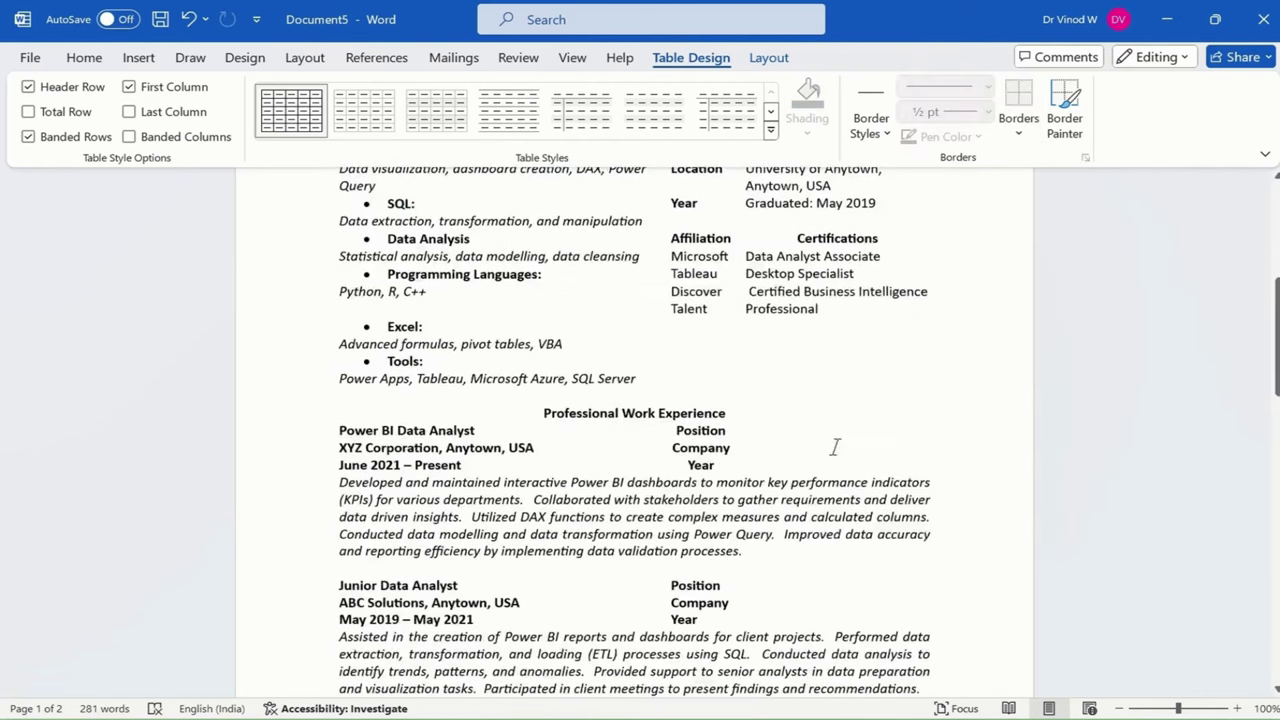
scroll(874, 503, "down", 3)
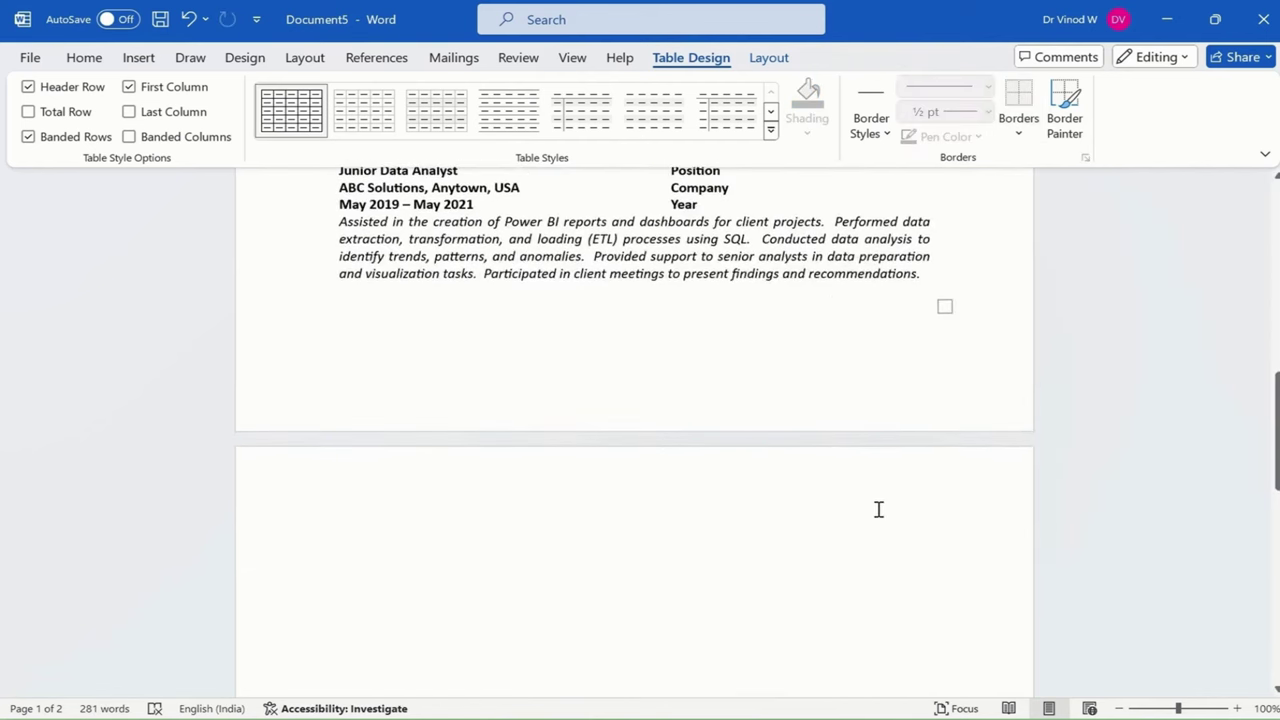
scroll(879, 509, "up", 5)
scroll(880, 510, "up", 10)
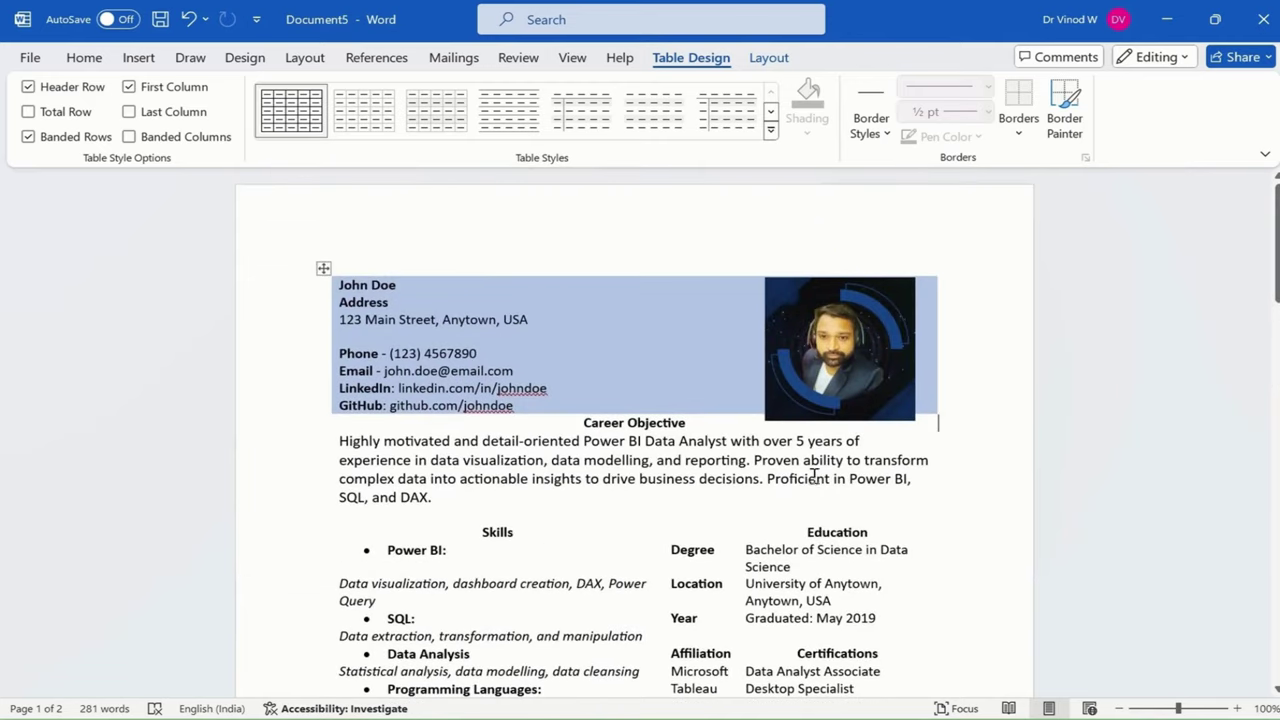
scroll(480, 430, "down", 15)
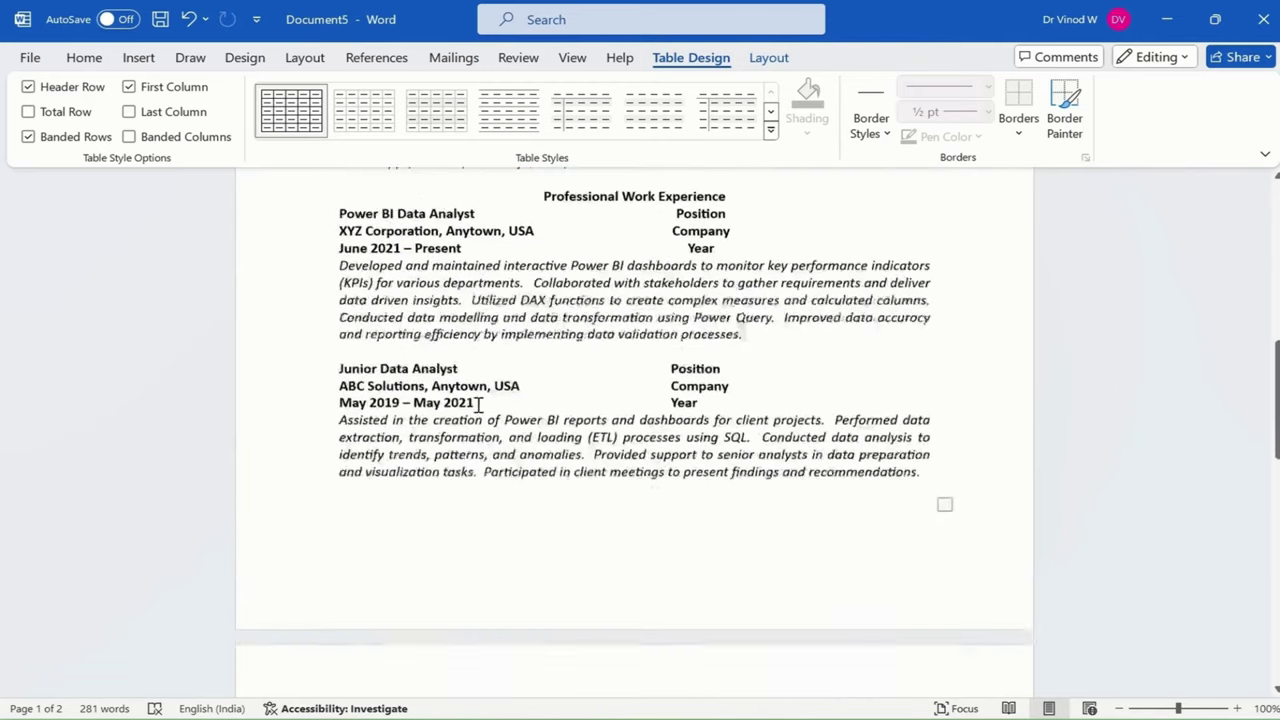
- Place the applicant's full name in bold on the line below the resume table on the first page
scroll(406, 383, "up", 5)
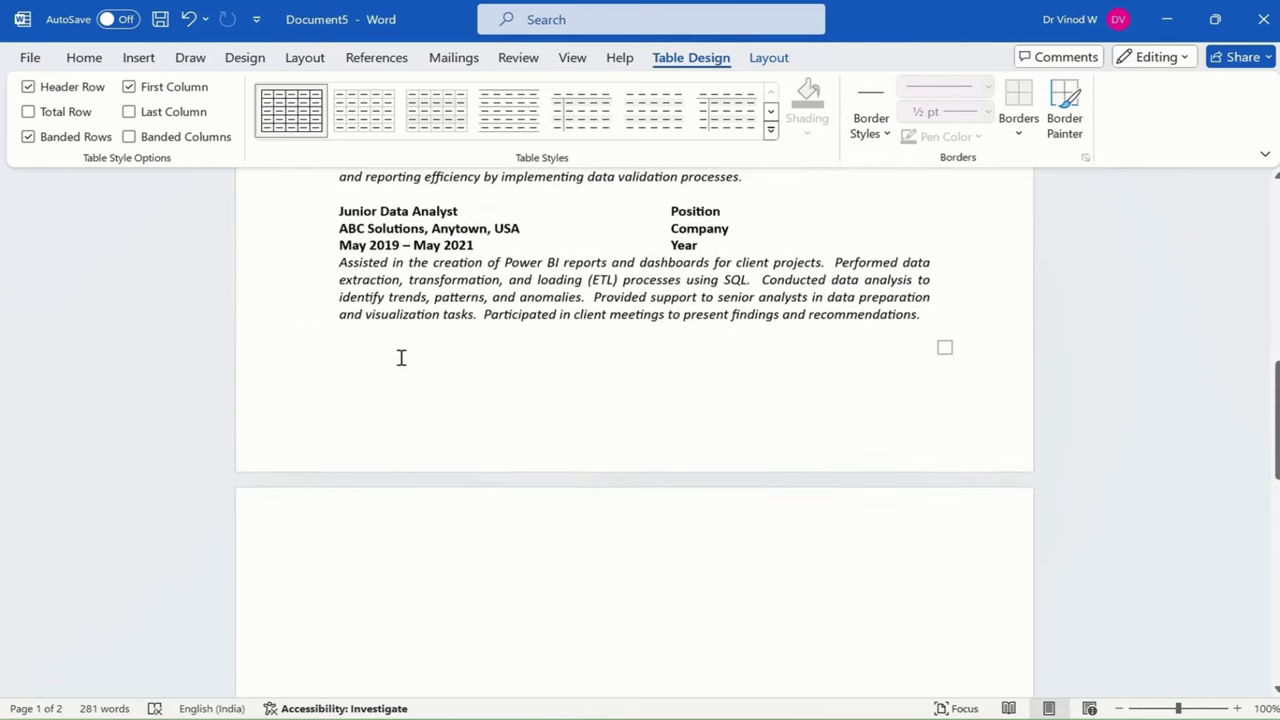
left_click(396, 336)
left_click(390, 352)
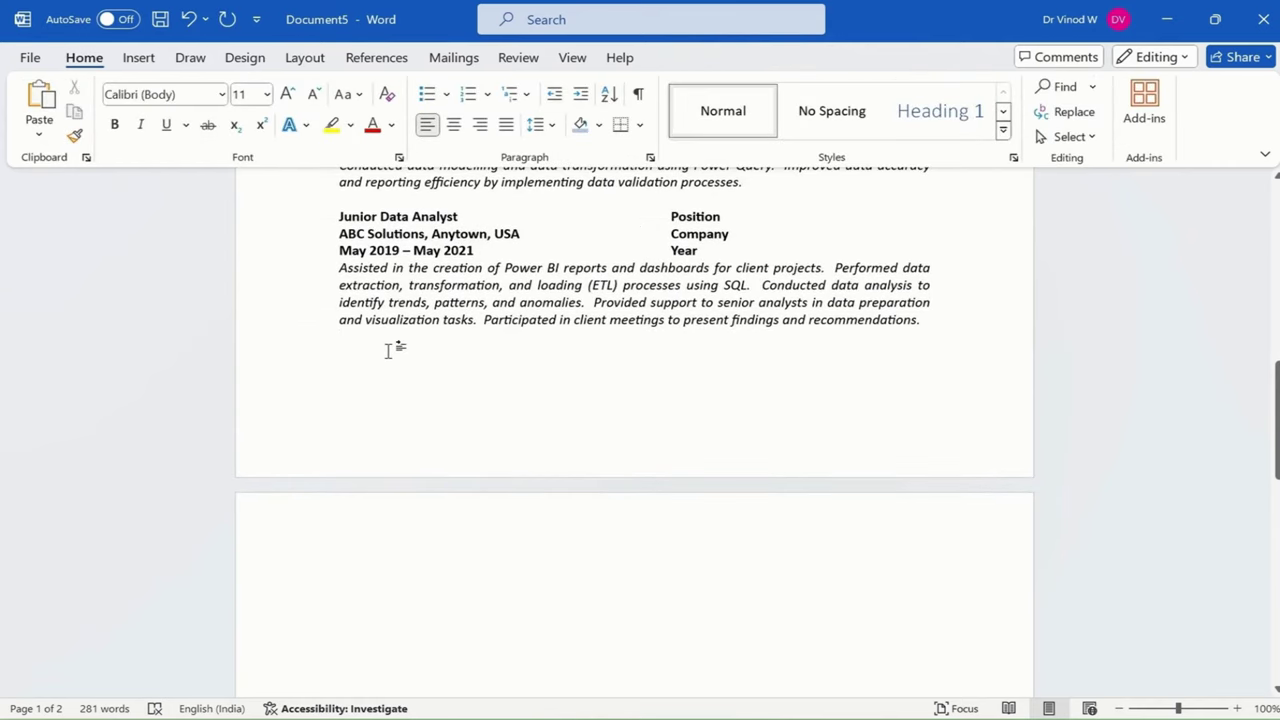
type("John Doe")
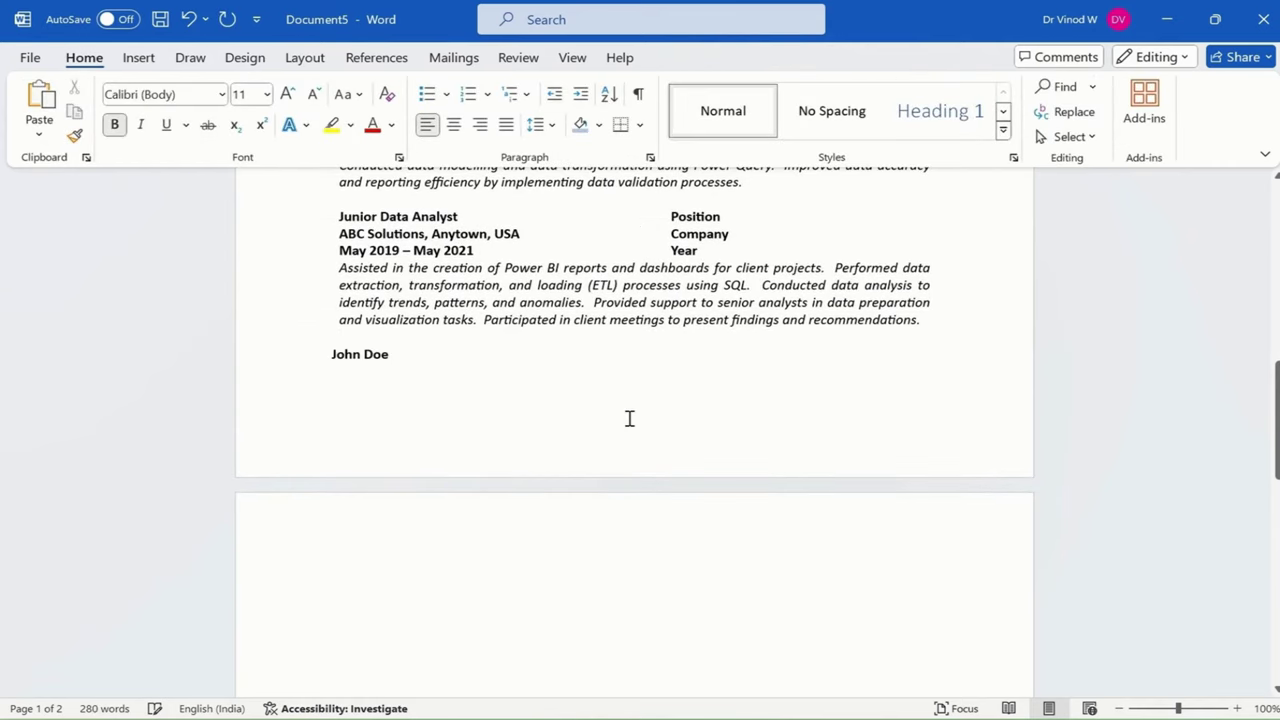
scroll(629, 418, "up", 10)
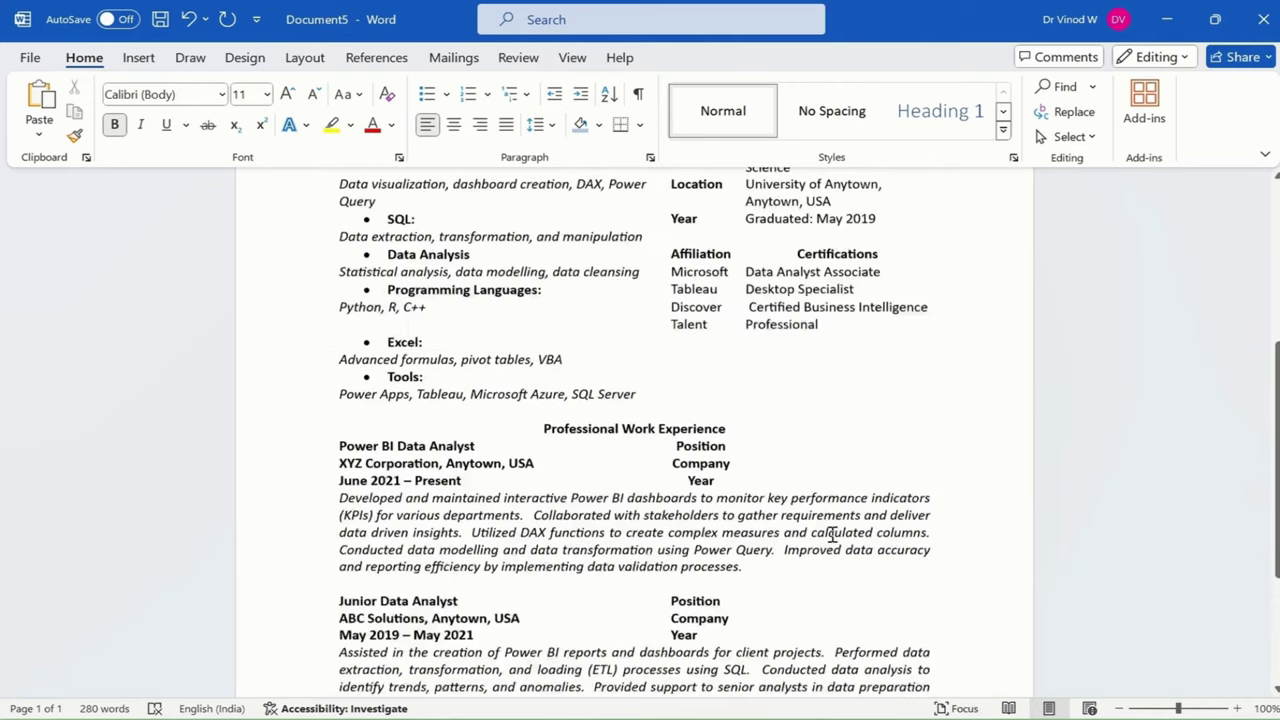
scroll(889, 532, "up", 1)
left_click(985, 458)
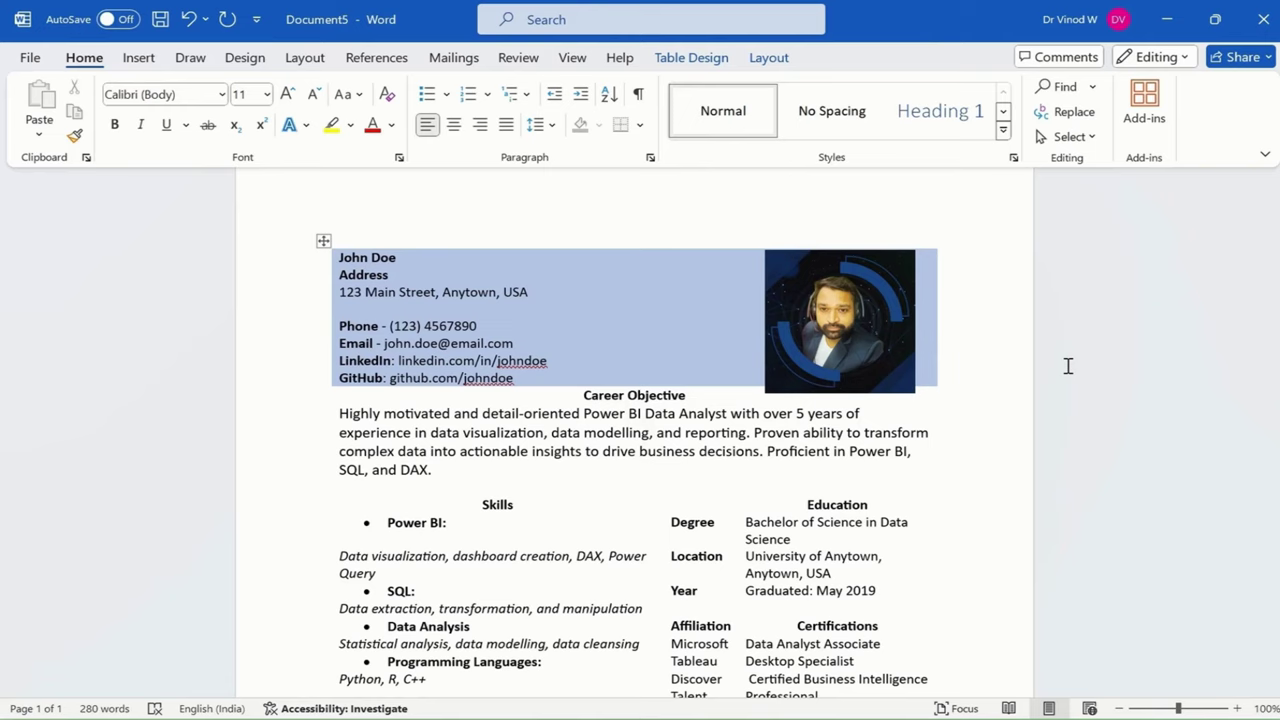
left_click_drag(585, 414, 730, 418)
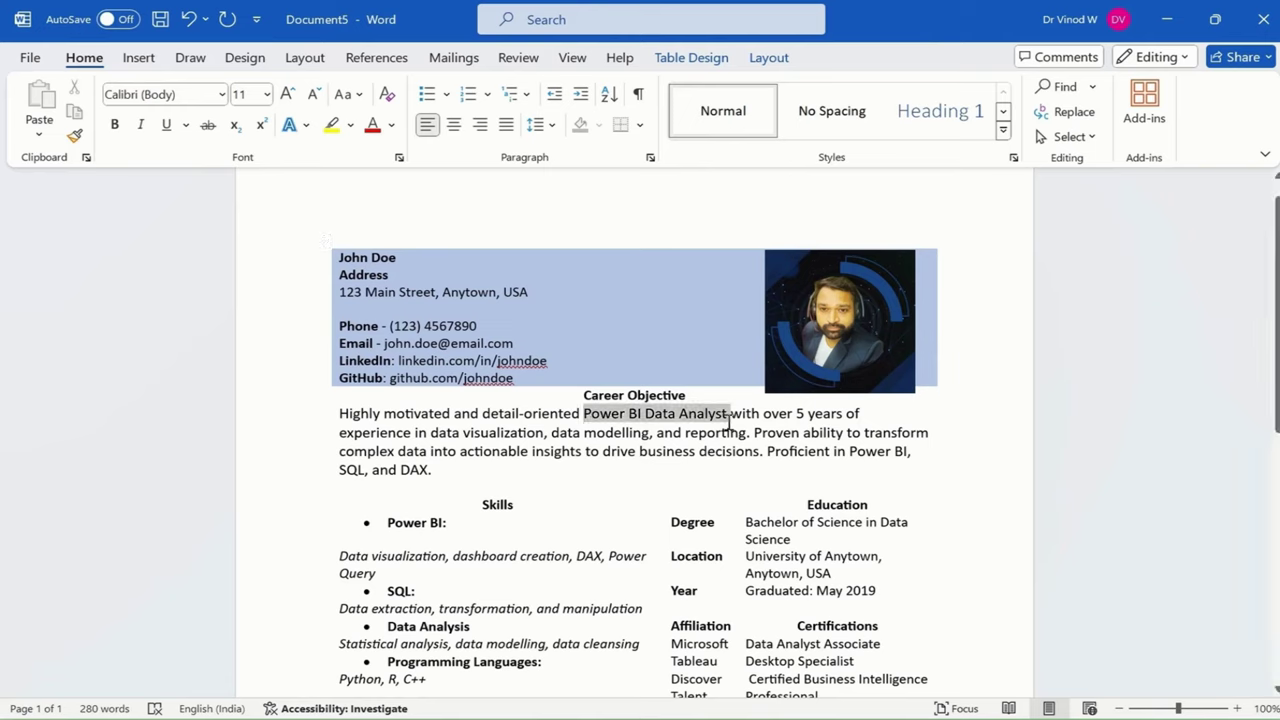
left_click(769, 475)
left_click(180, 294)
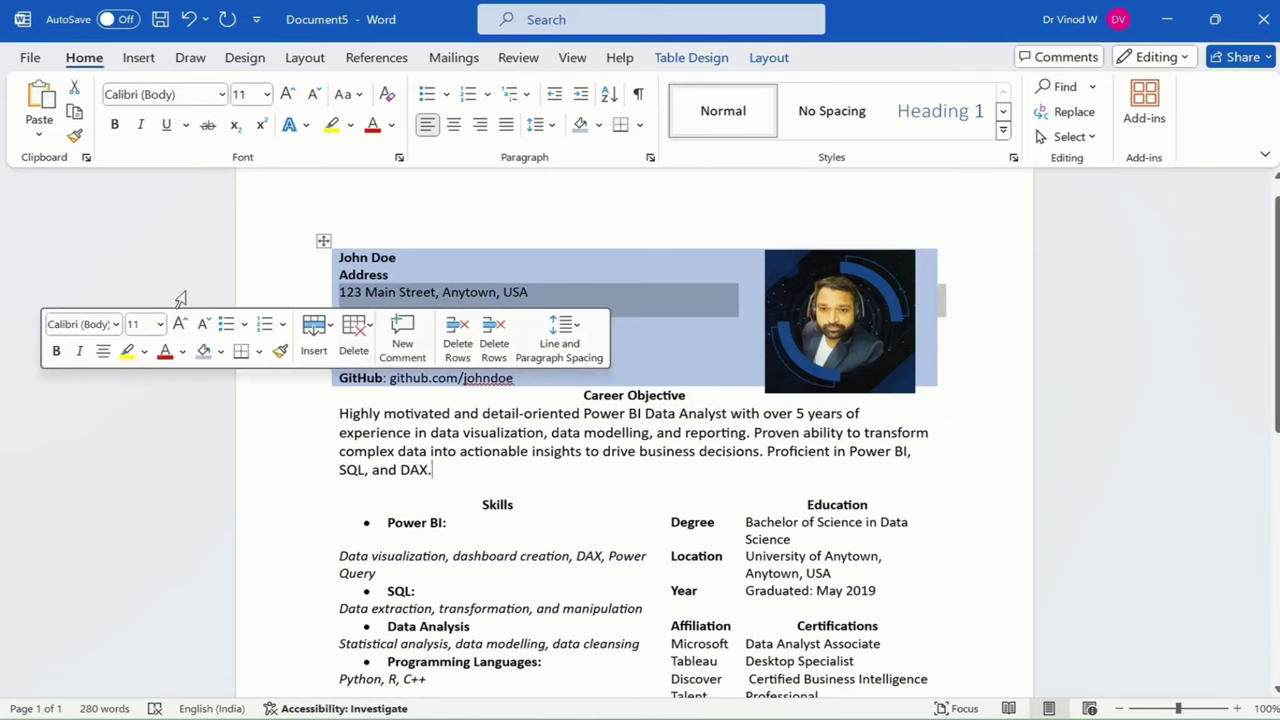
left_click(215, 257)
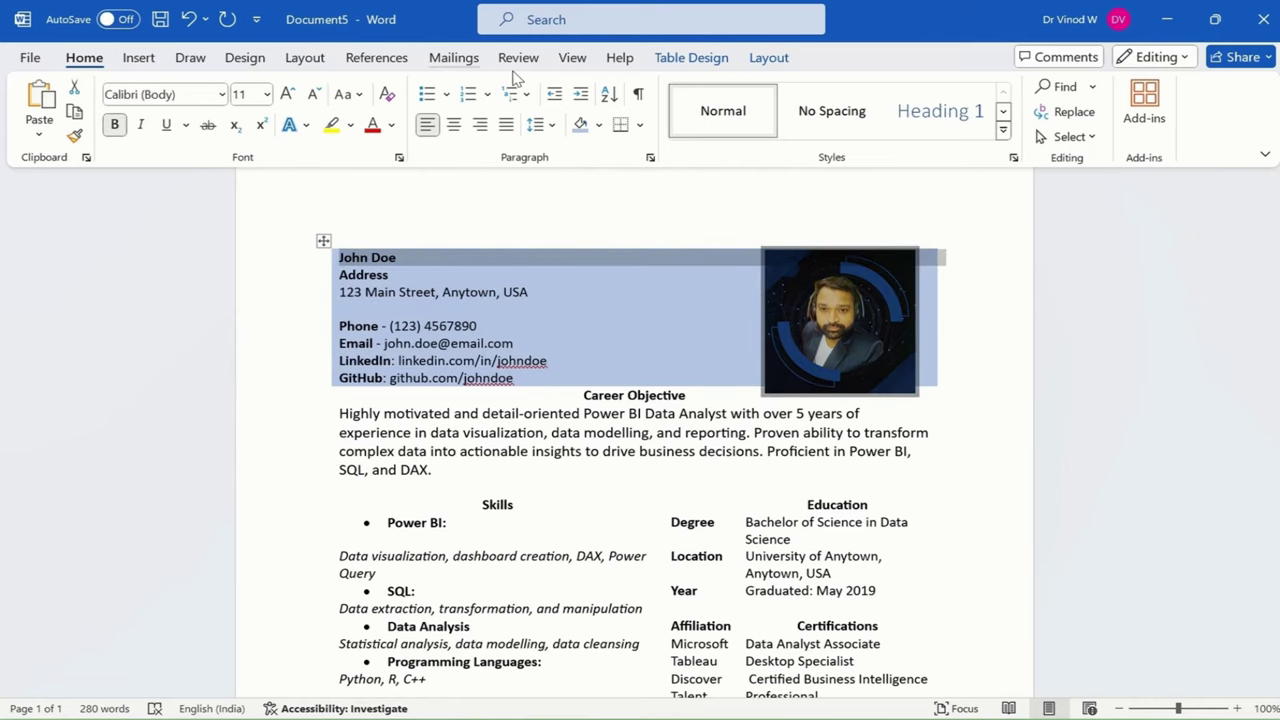
- Set the document's page margins to the Narrow preset of 1.27 cm on all sides
left_click(303, 58)
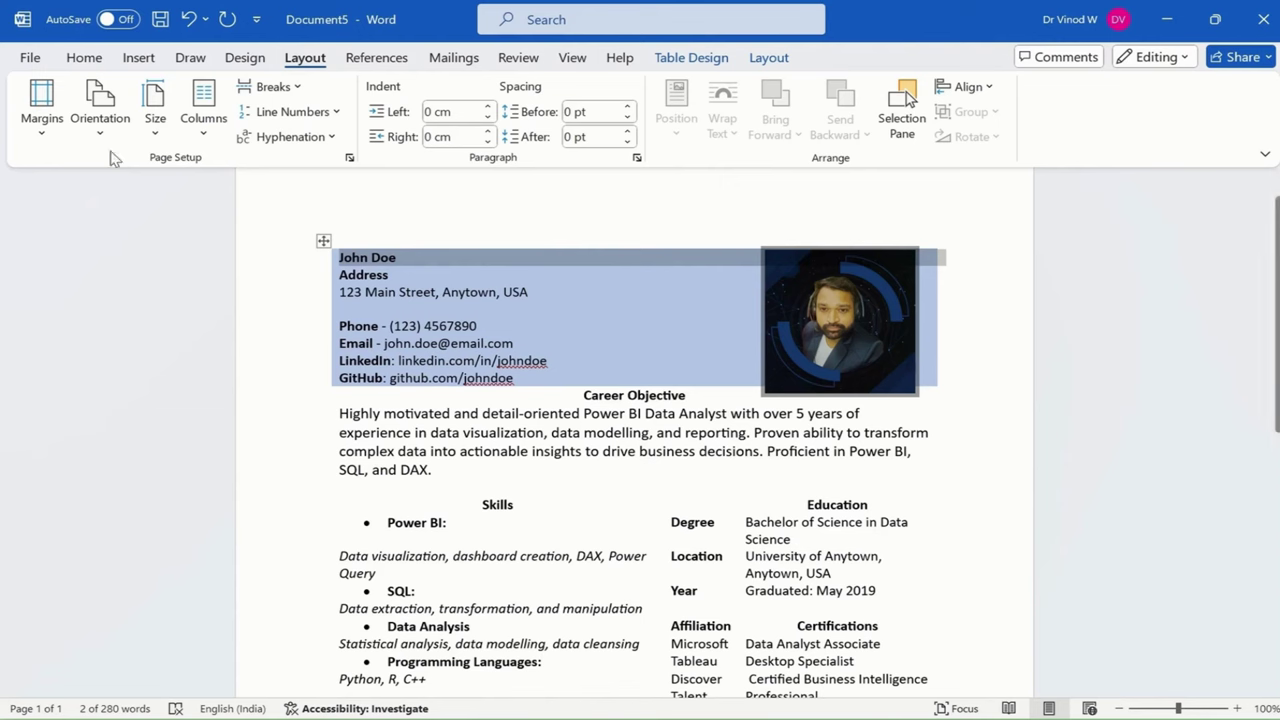
left_click(52, 135)
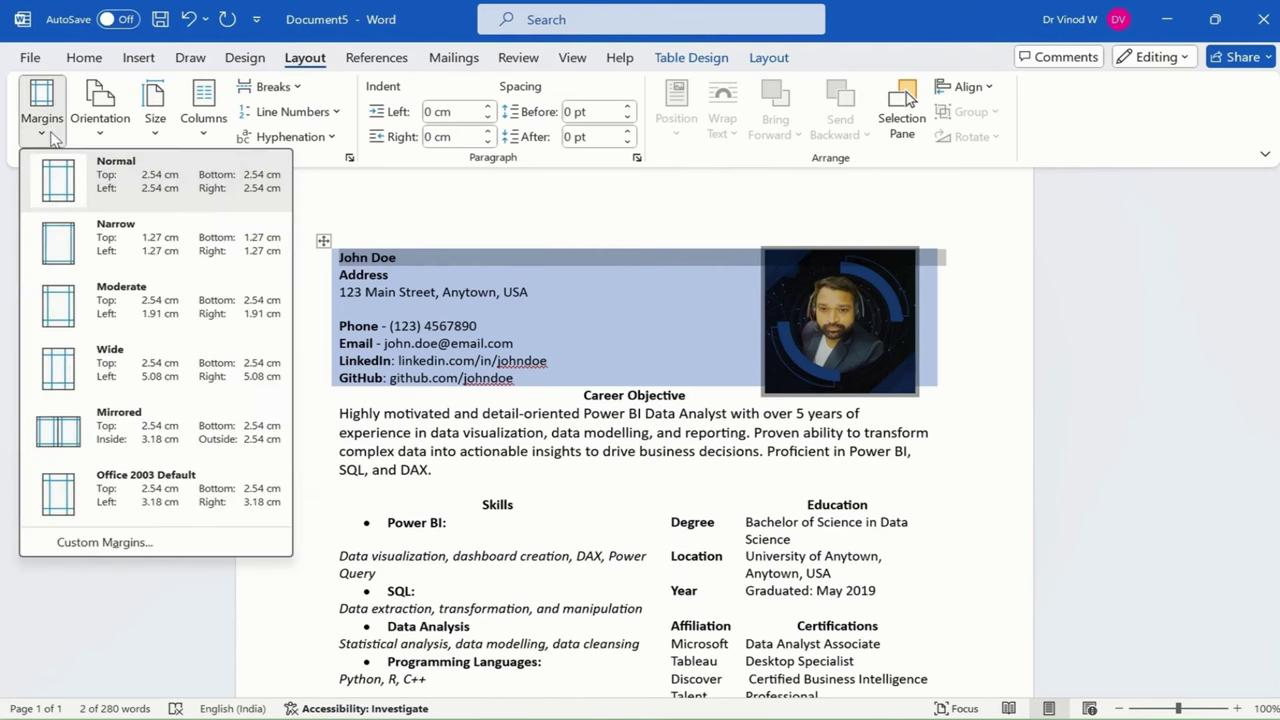
left_click(125, 258)
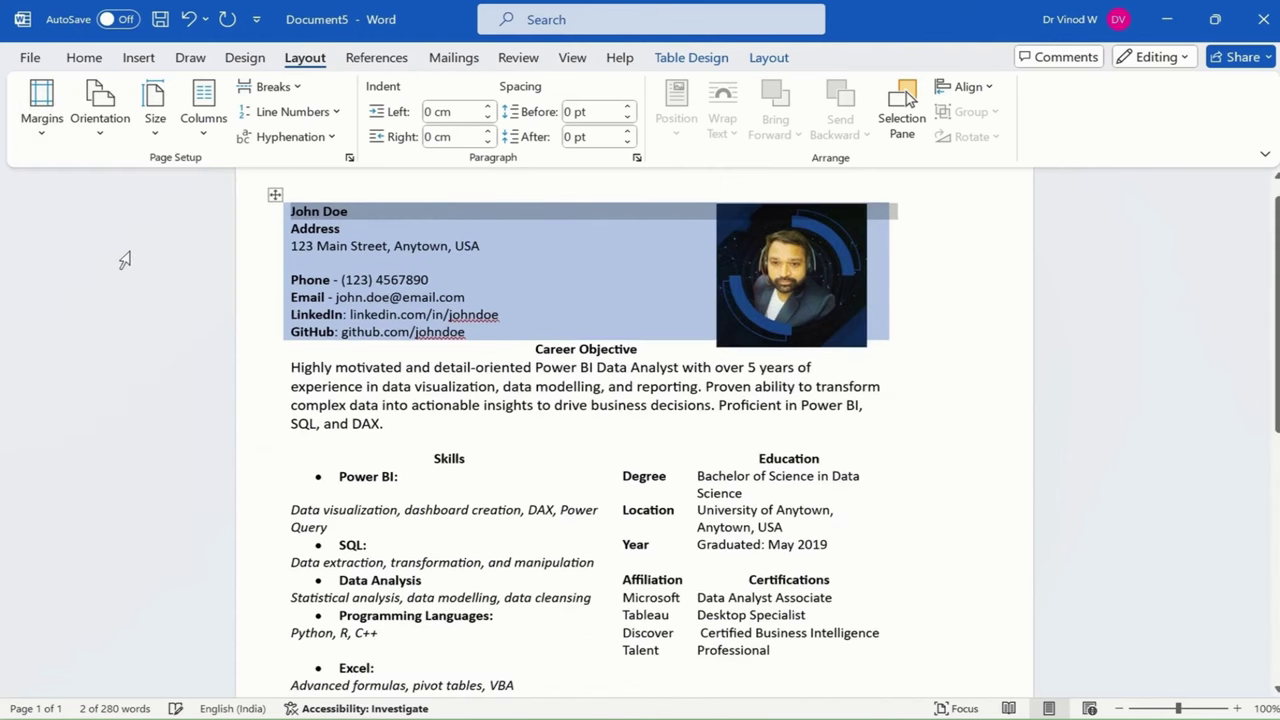
left_click(740, 408)
- Move the whole resume table sideways so it sits roughly centred between the page edges
scroll(726, 374, "down", 5)
scroll(605, 440, "up", 5)
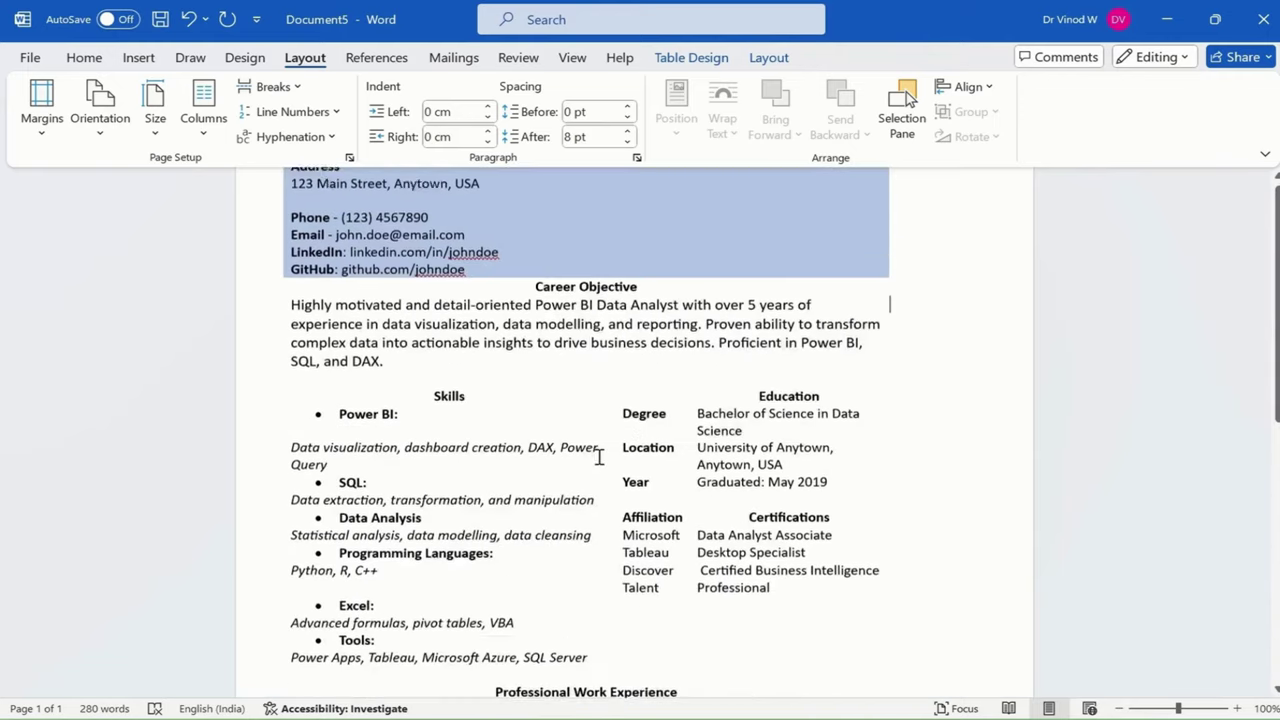
left_click(275, 222)
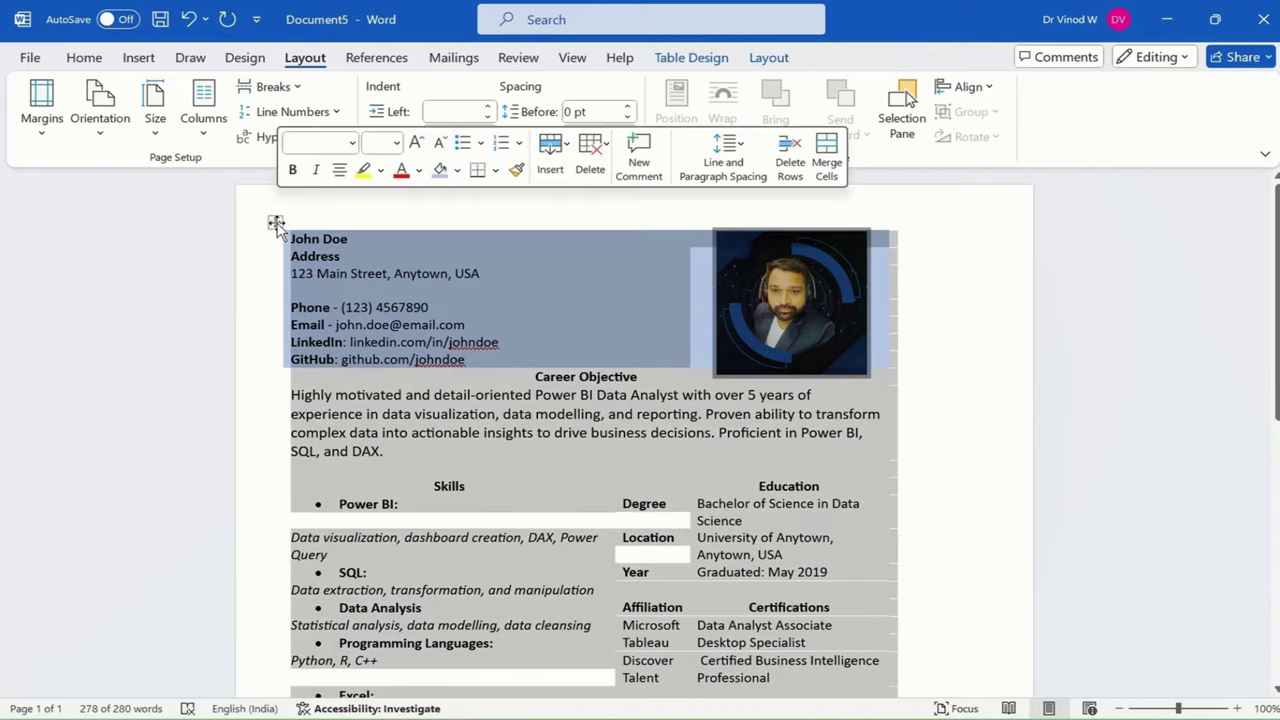
left_click_drag(275, 222, 338, 217)
left_click(325, 222)
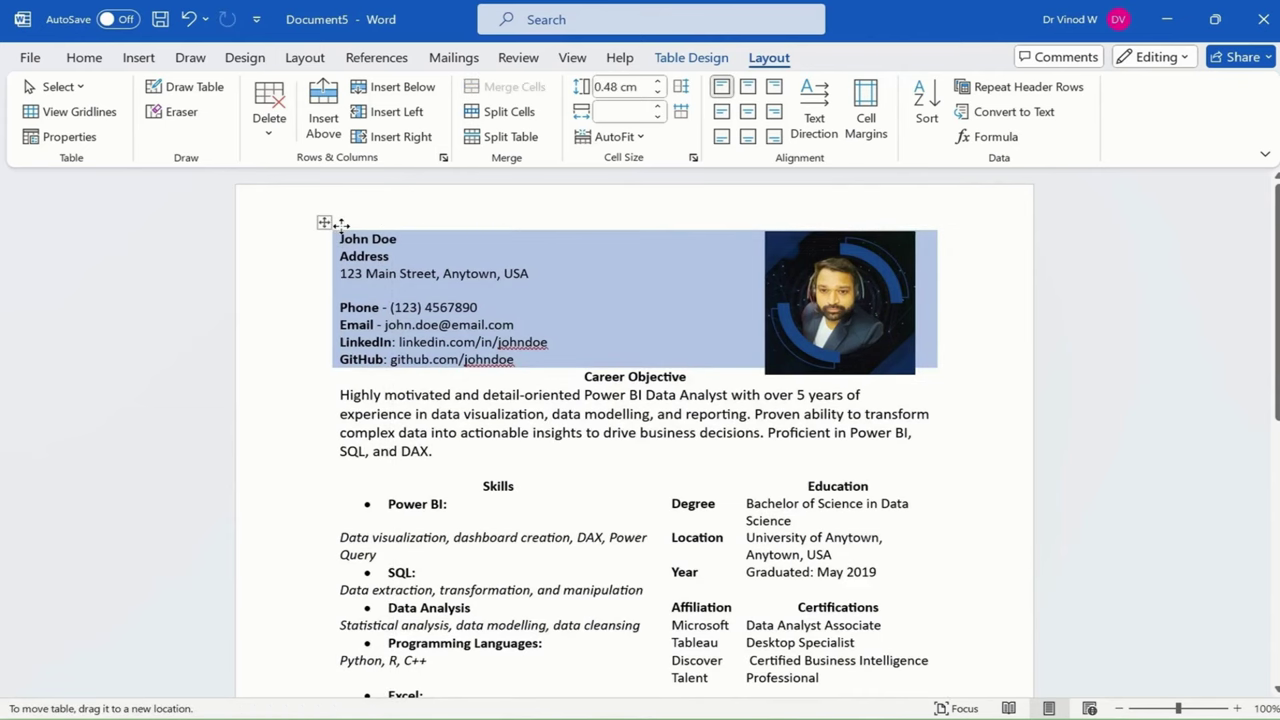
left_click(1006, 477)
- Review the resume's layout from the shaded header through Skills and Professional Work Experience to the name line below the table
scroll(1006, 450, "down", 6)
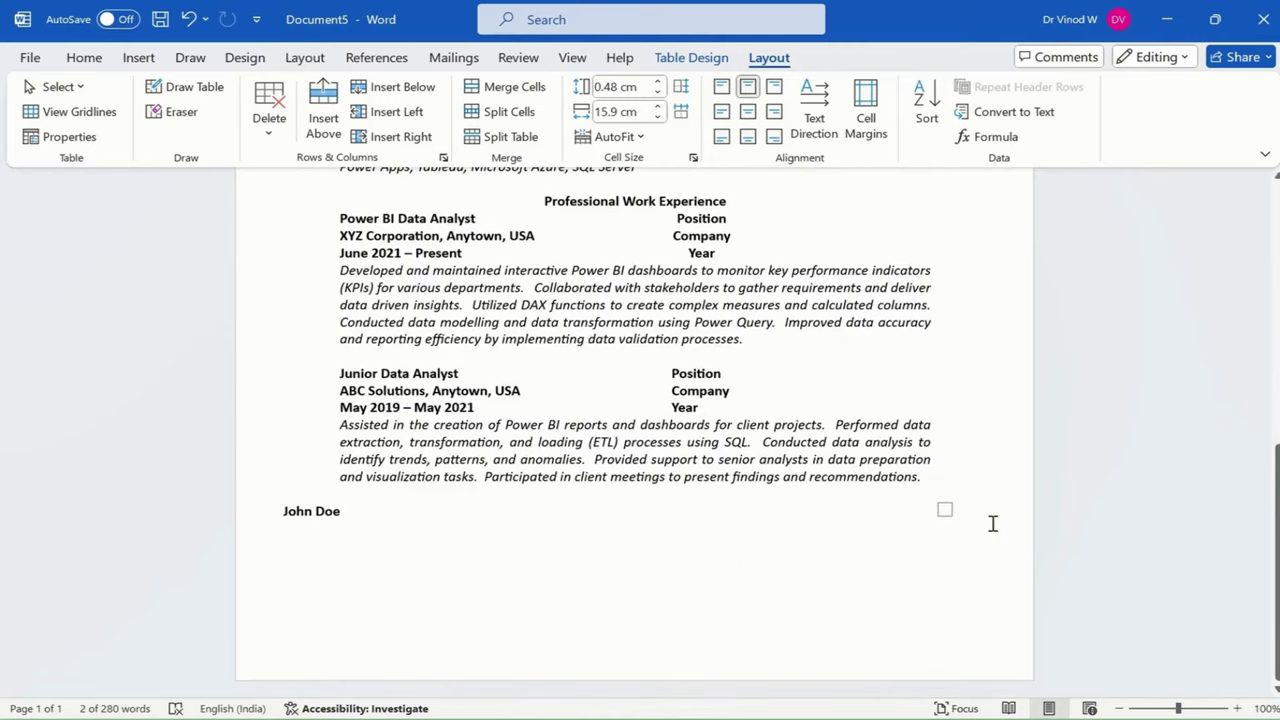
scroll(993, 523, "up", 7)
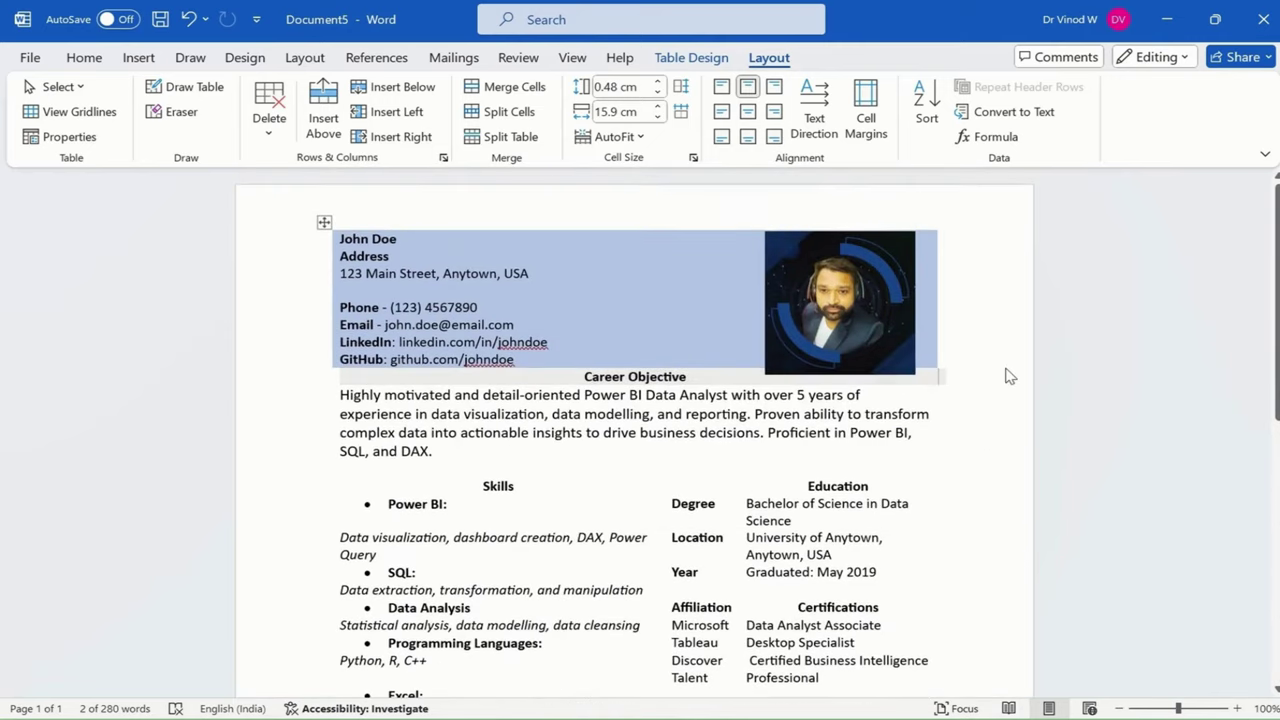
left_click(1008, 376)
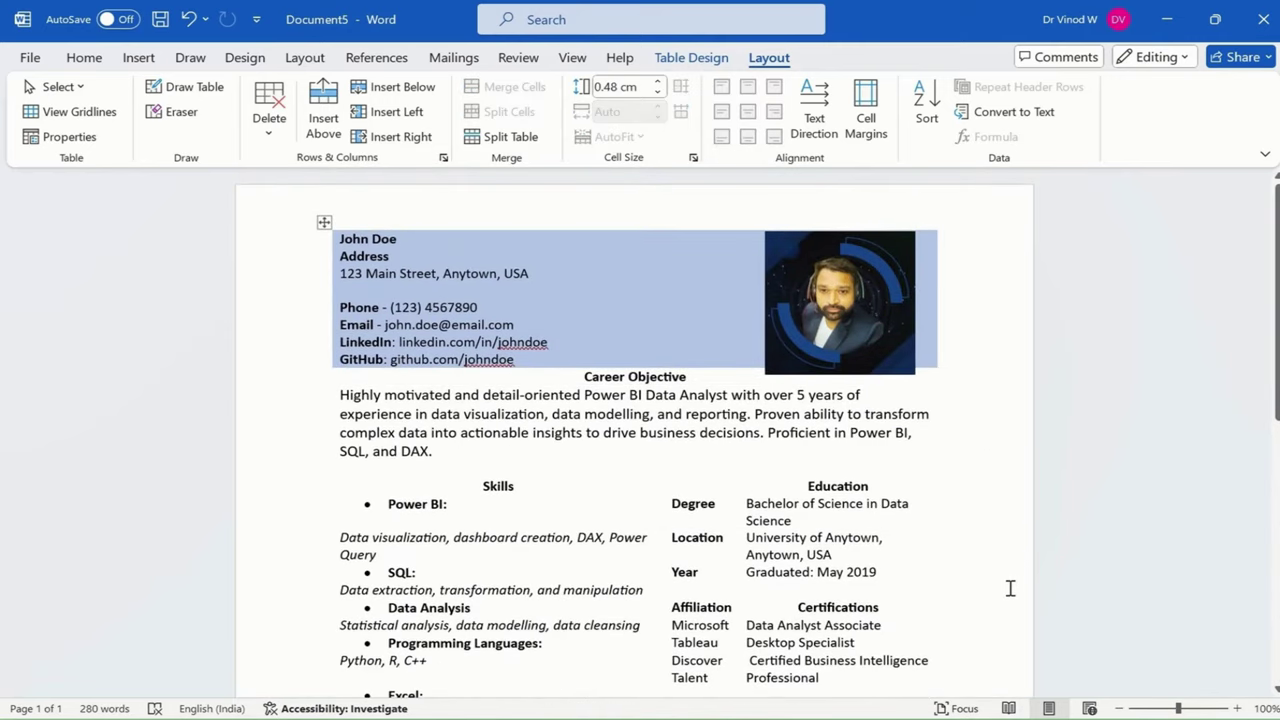
scroll(1010, 588, "down", 7)
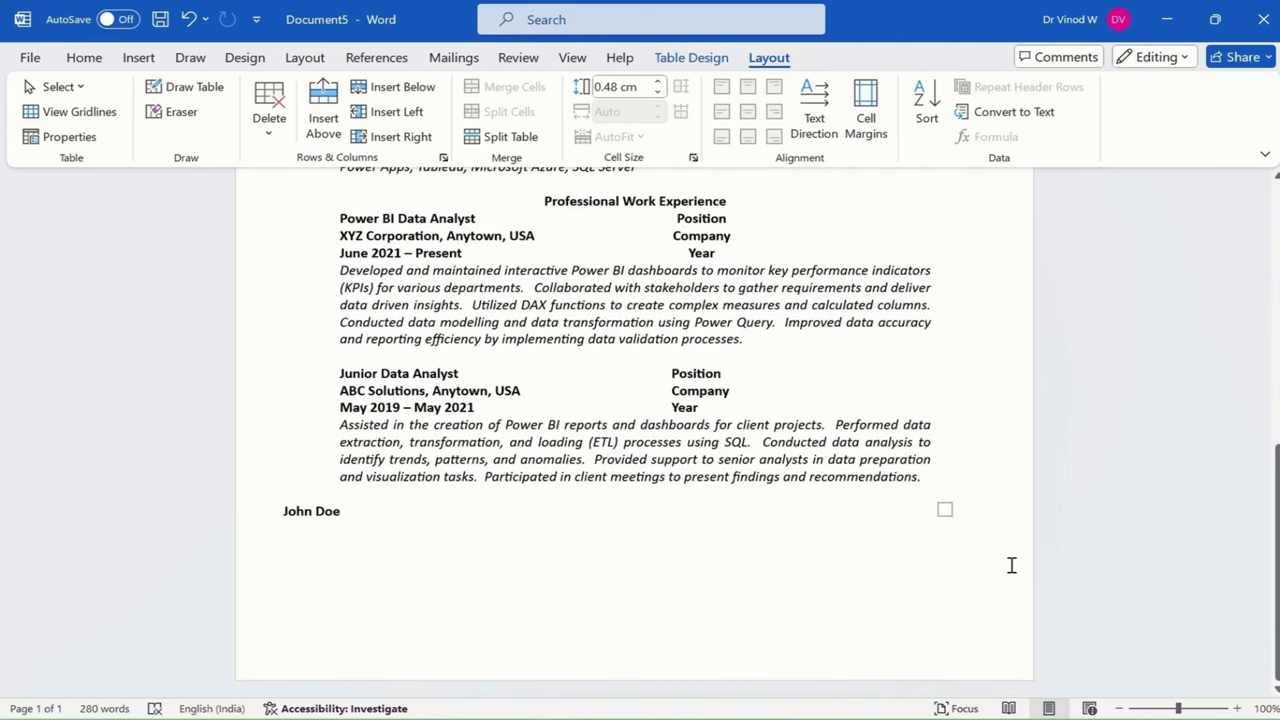
left_click(295, 542)
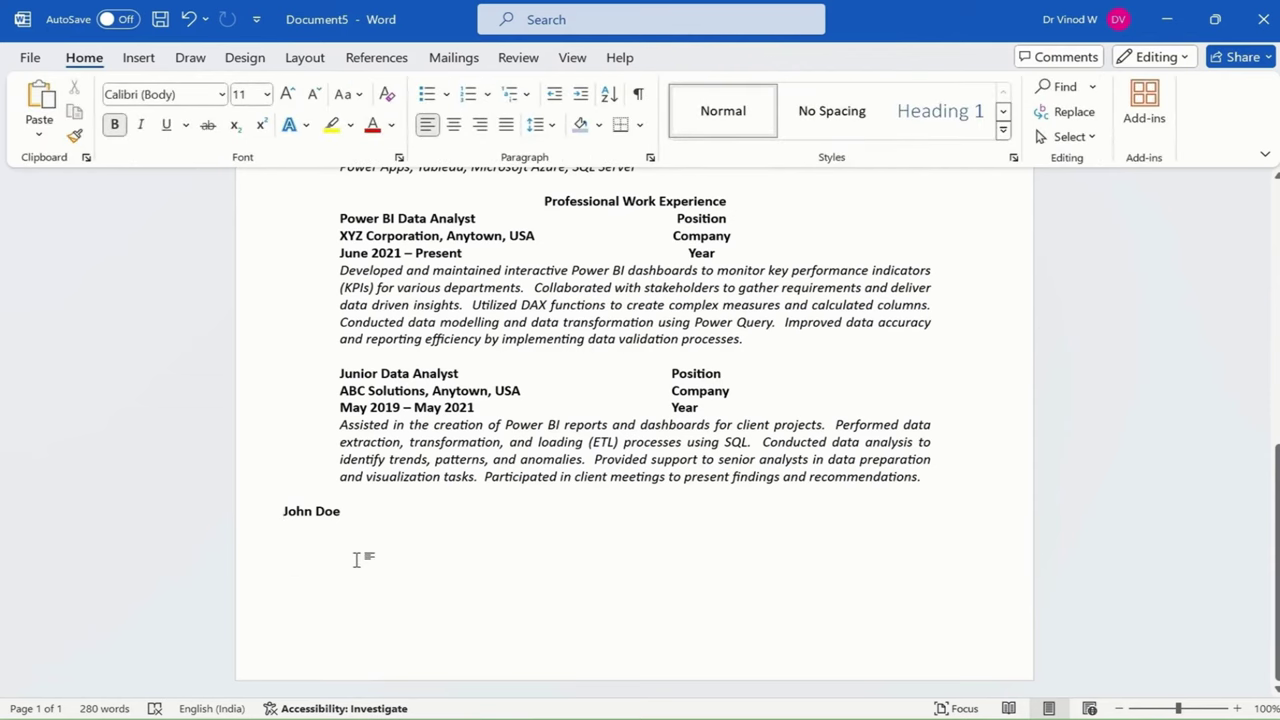
scroll(383, 568, "up", 8)
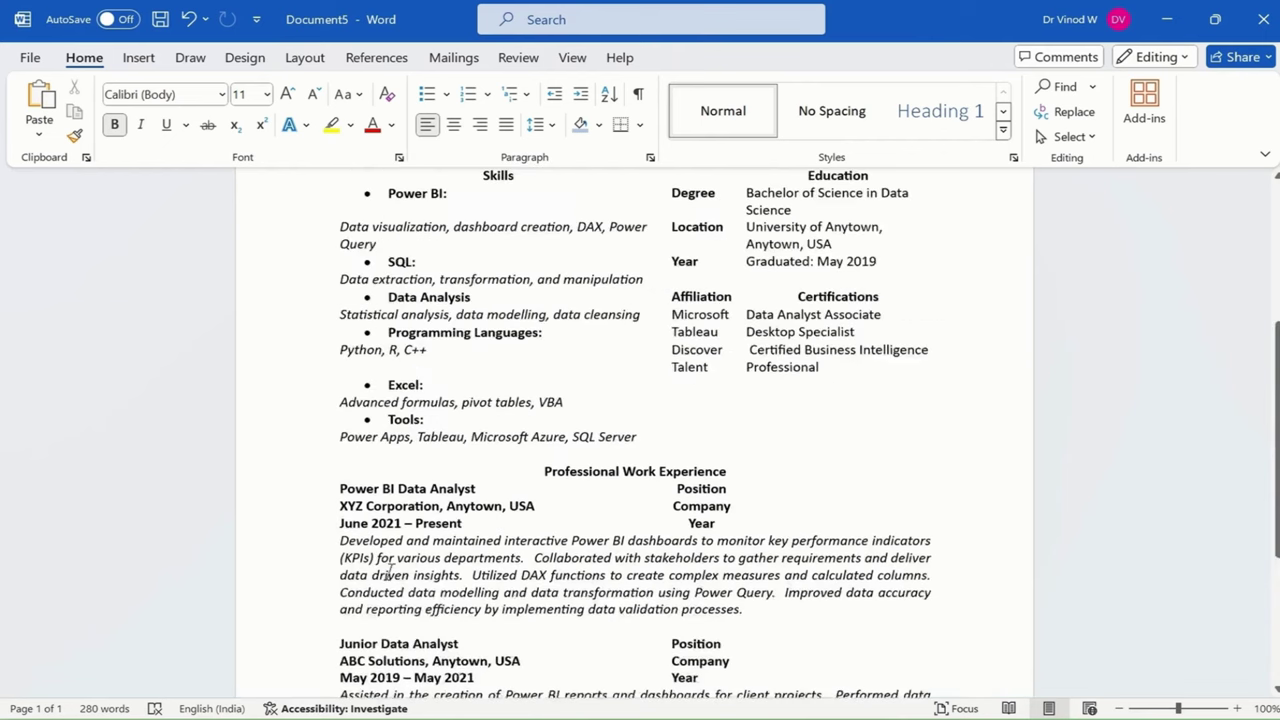
scroll(393, 578, "down", 2)
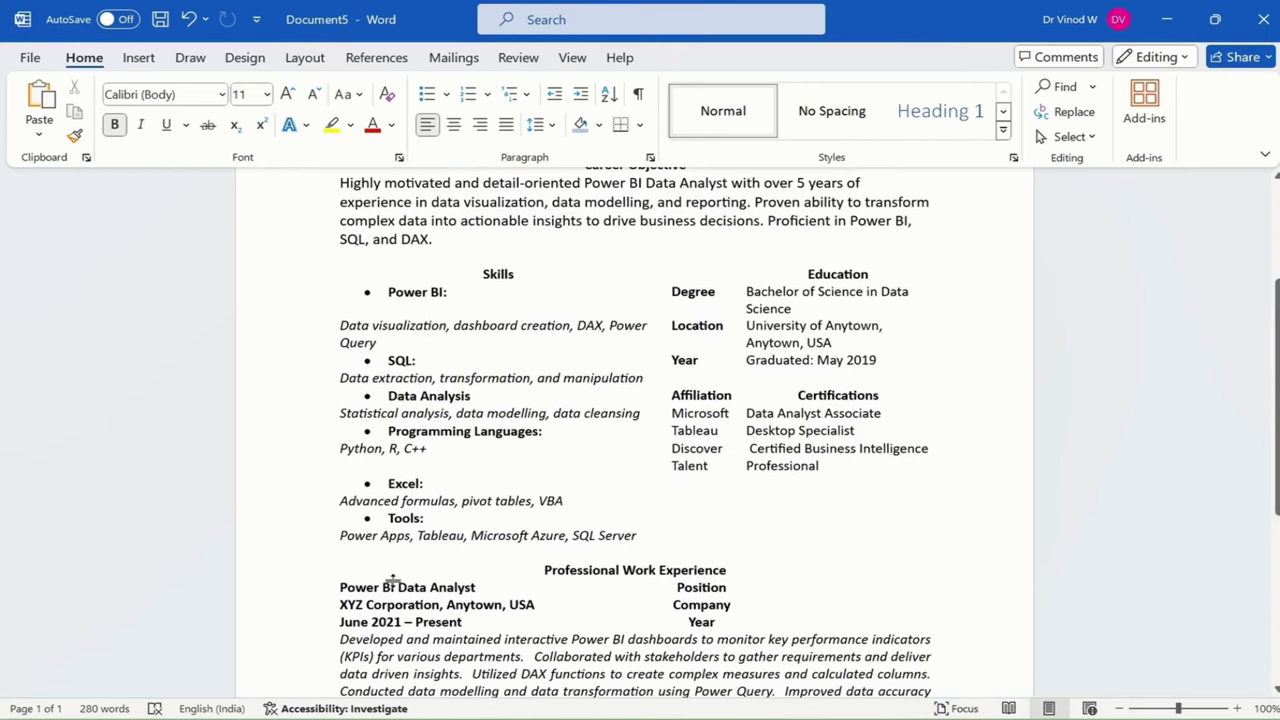
scroll(393, 578, "up", 1)
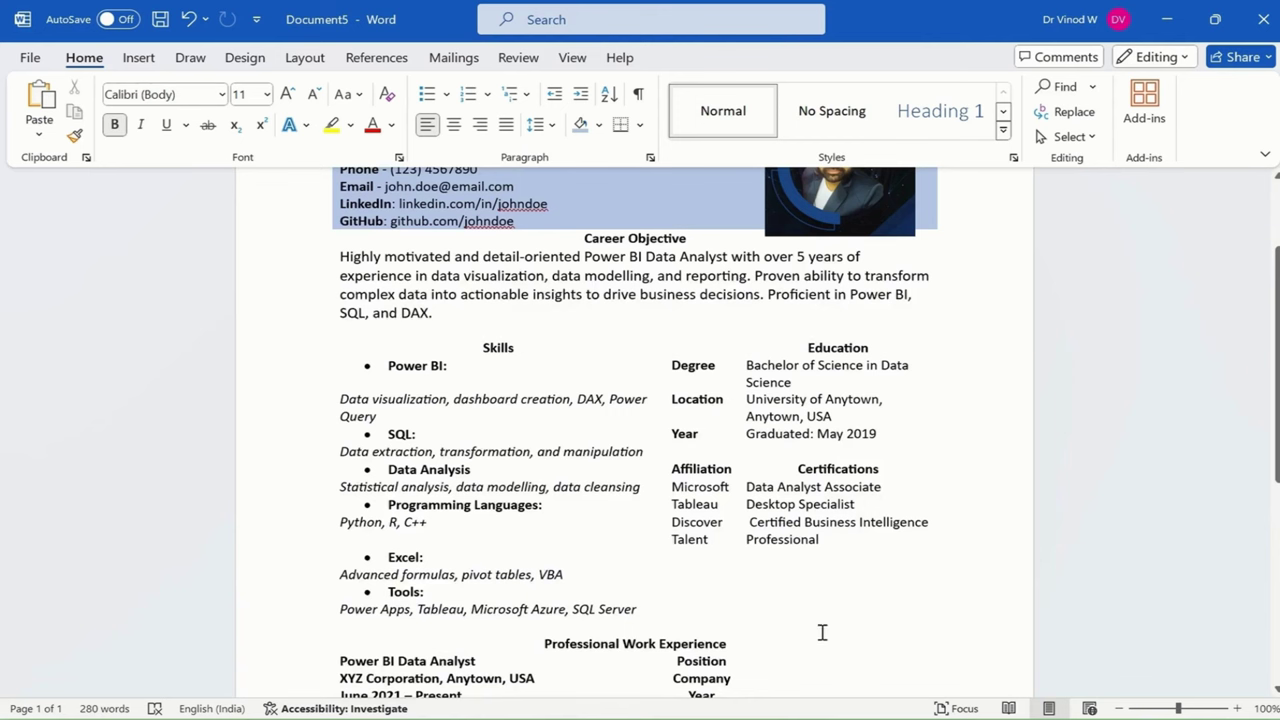
scroll(821, 630, "down", 3)
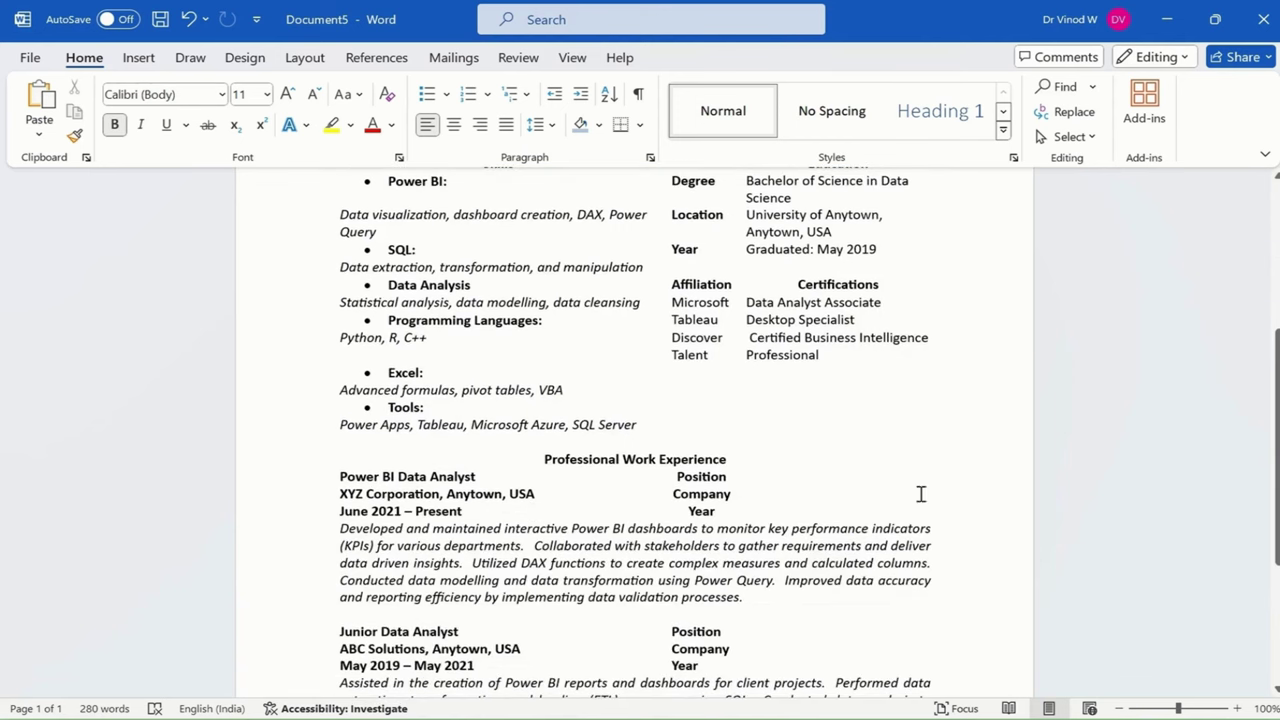
scroll(622, 594, "down", 4)
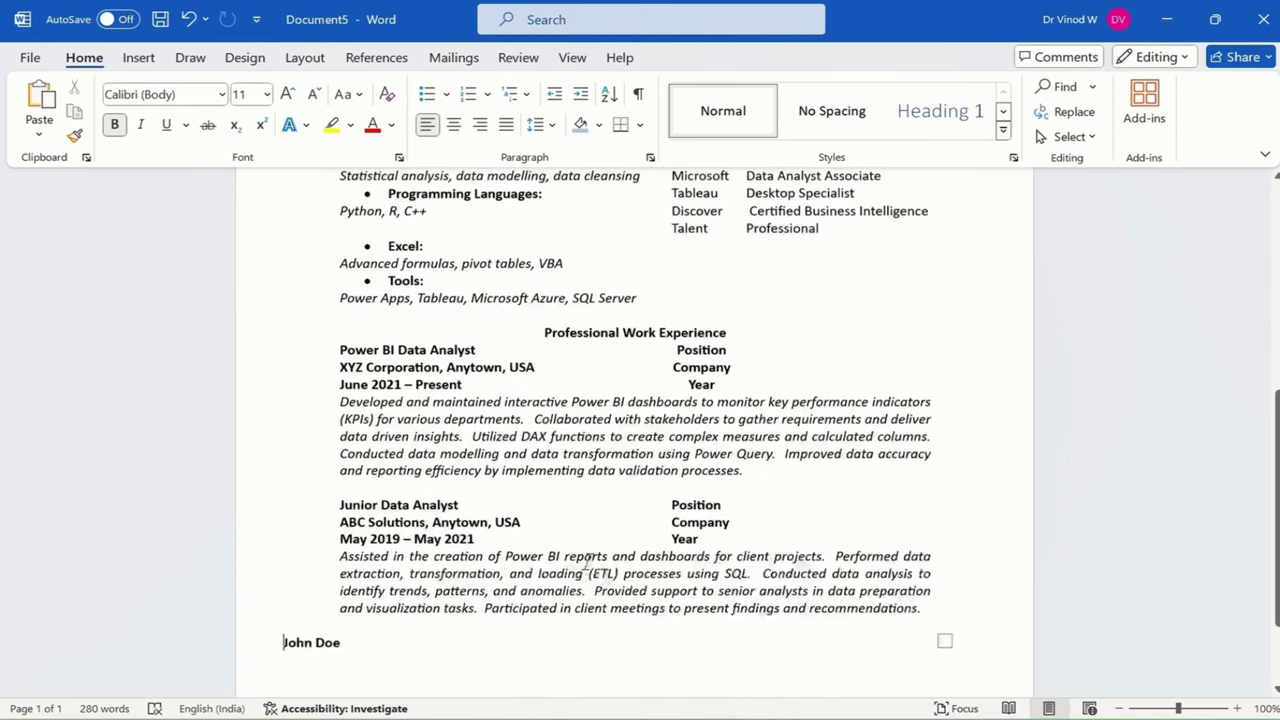
scroll(591, 549, "up", 8)
scroll(572, 406, "up", 1)
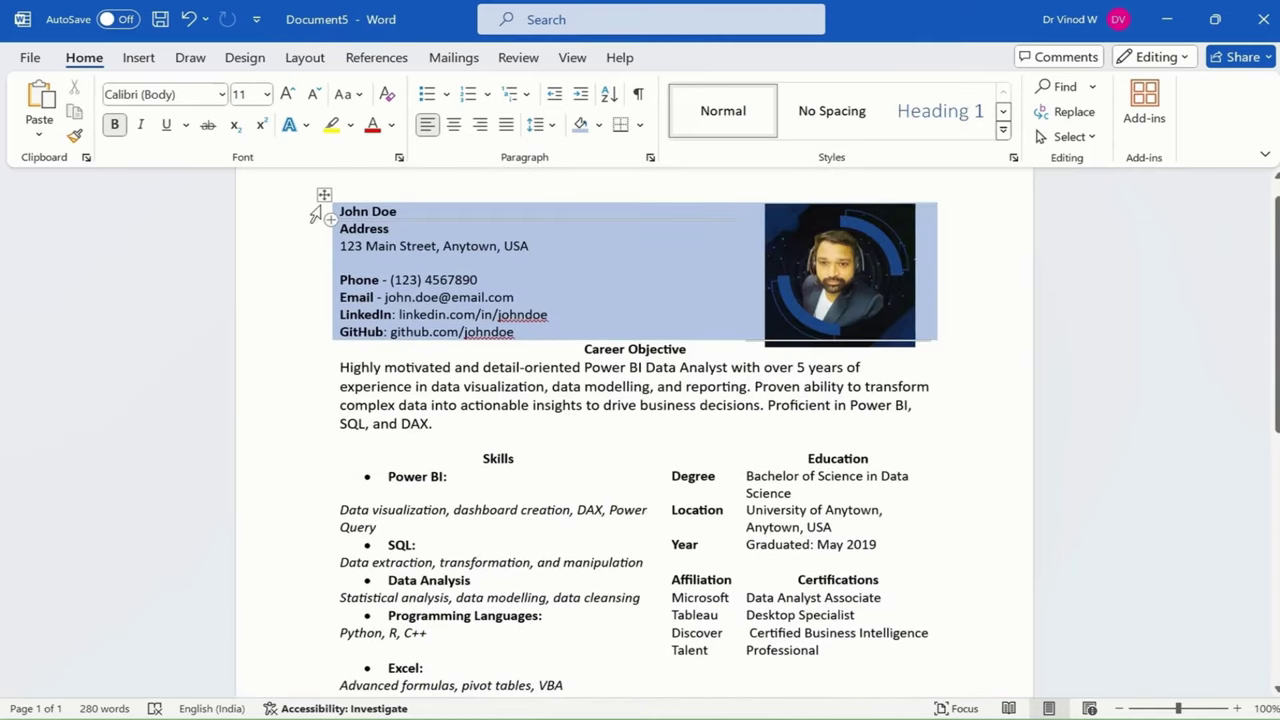
- Apply All Borders to the entire resume table
left_click(324, 195)
left_click(733, 60)
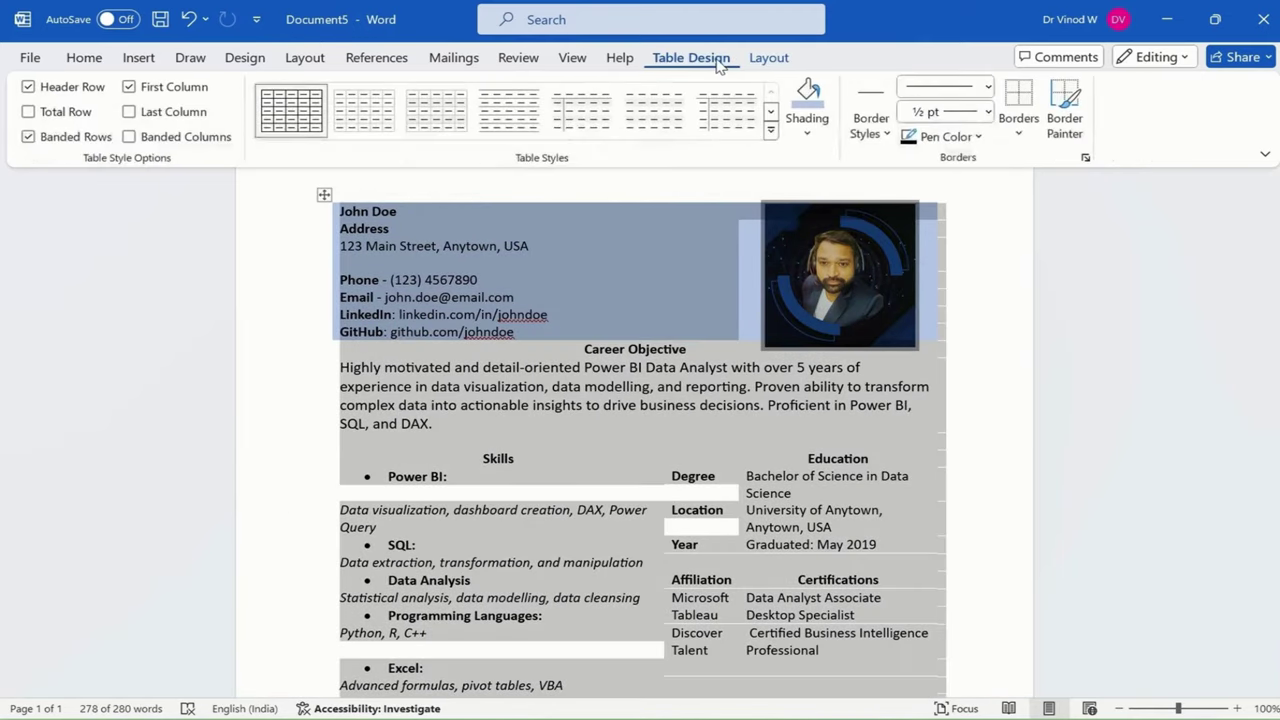
left_click(1018, 132)
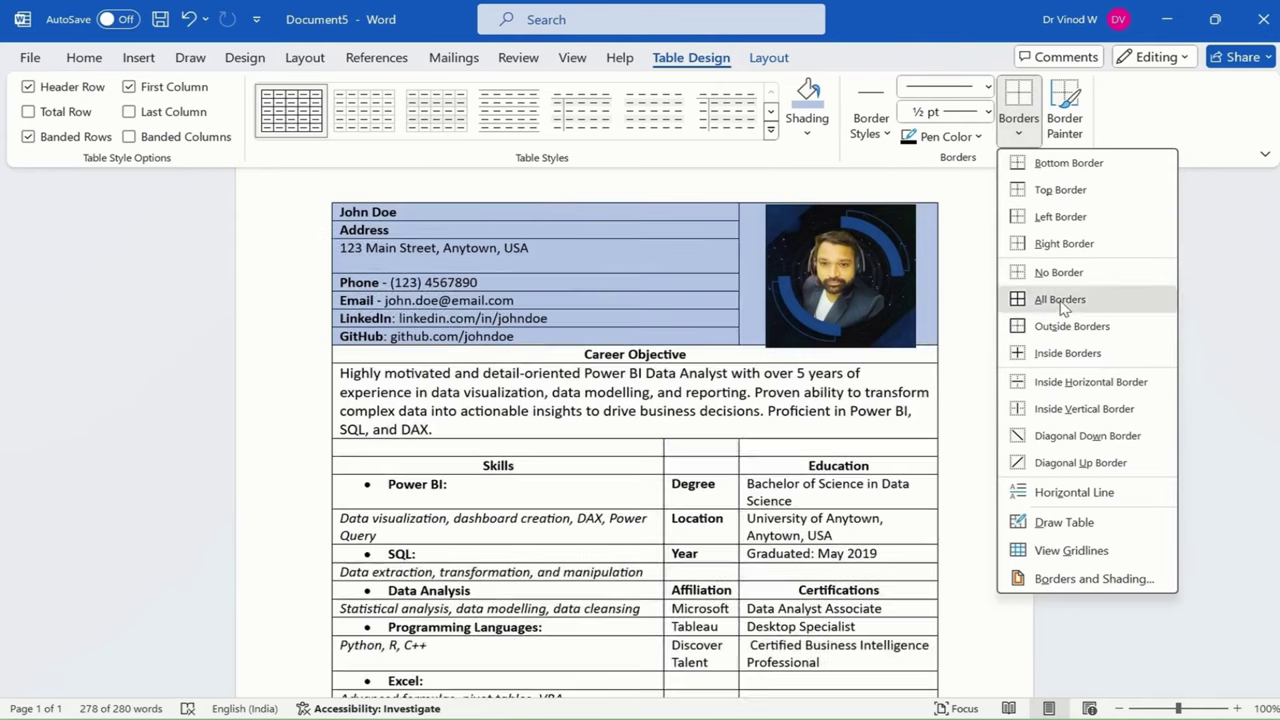
left_click(1060, 303)
- Shade the Career Objective heading row with a dark blue theme color
left_click(575, 358)
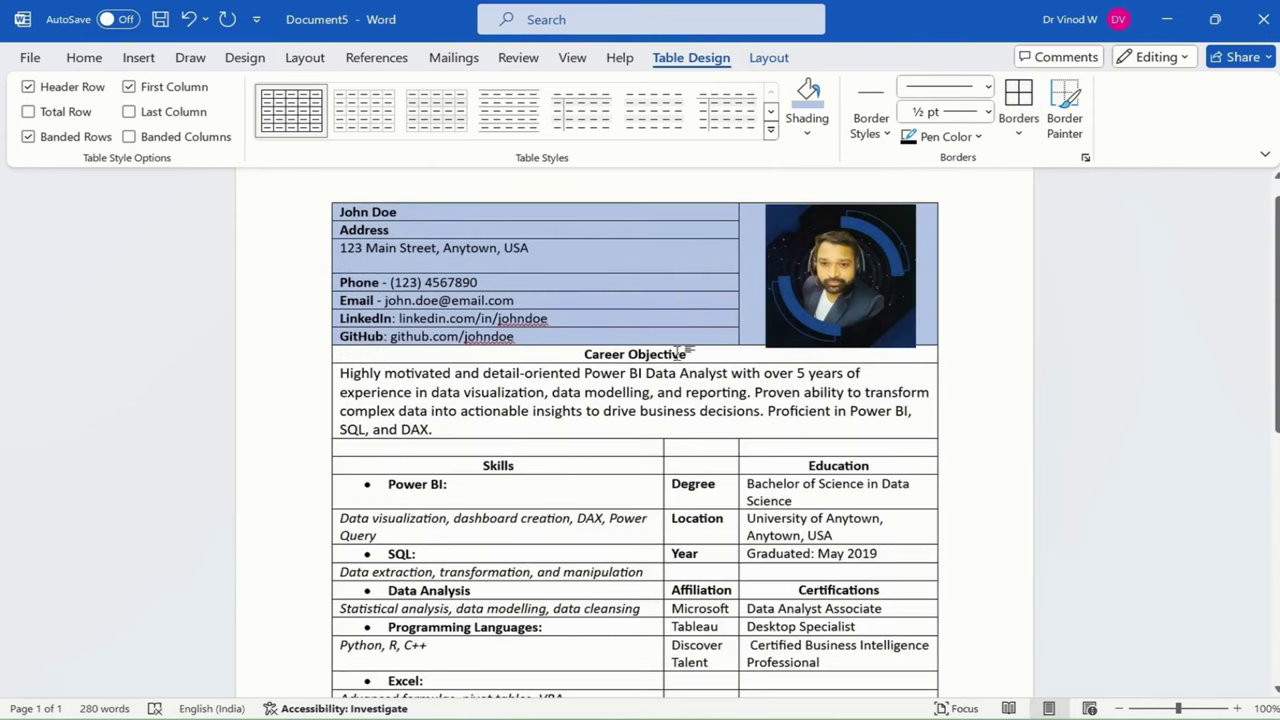
left_click_drag(686, 354, 615, 362)
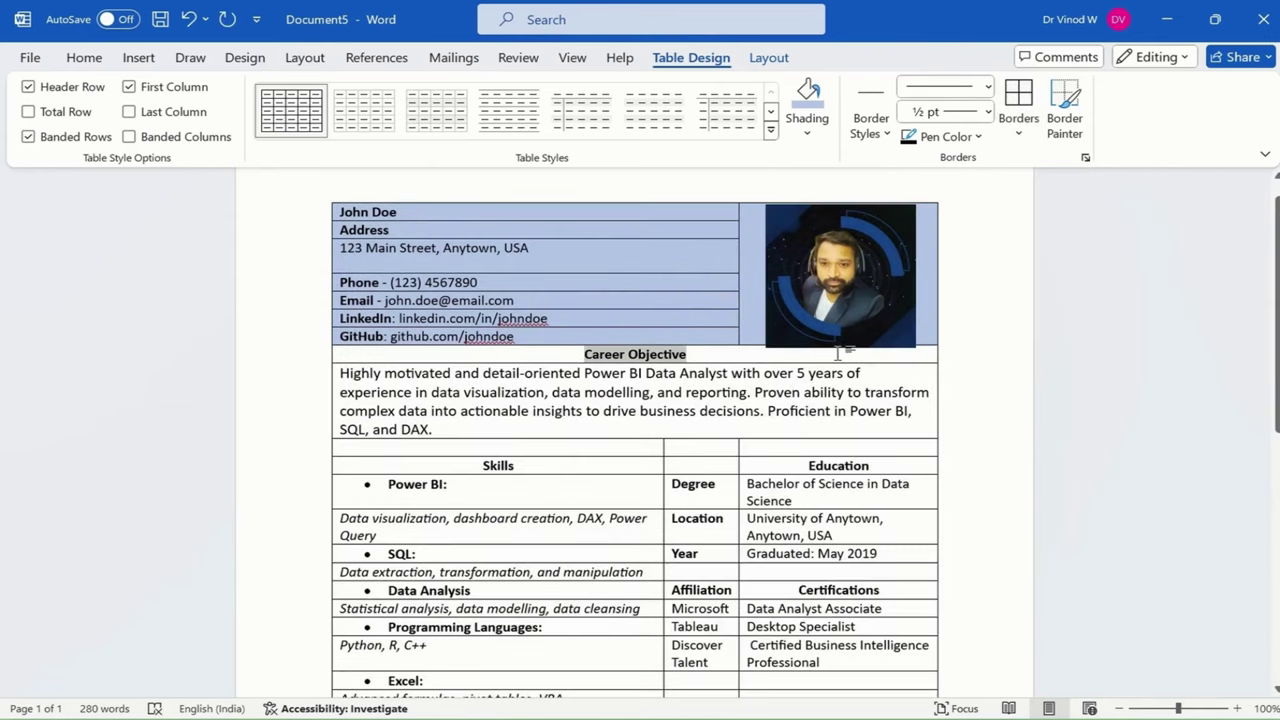
left_click(810, 128)
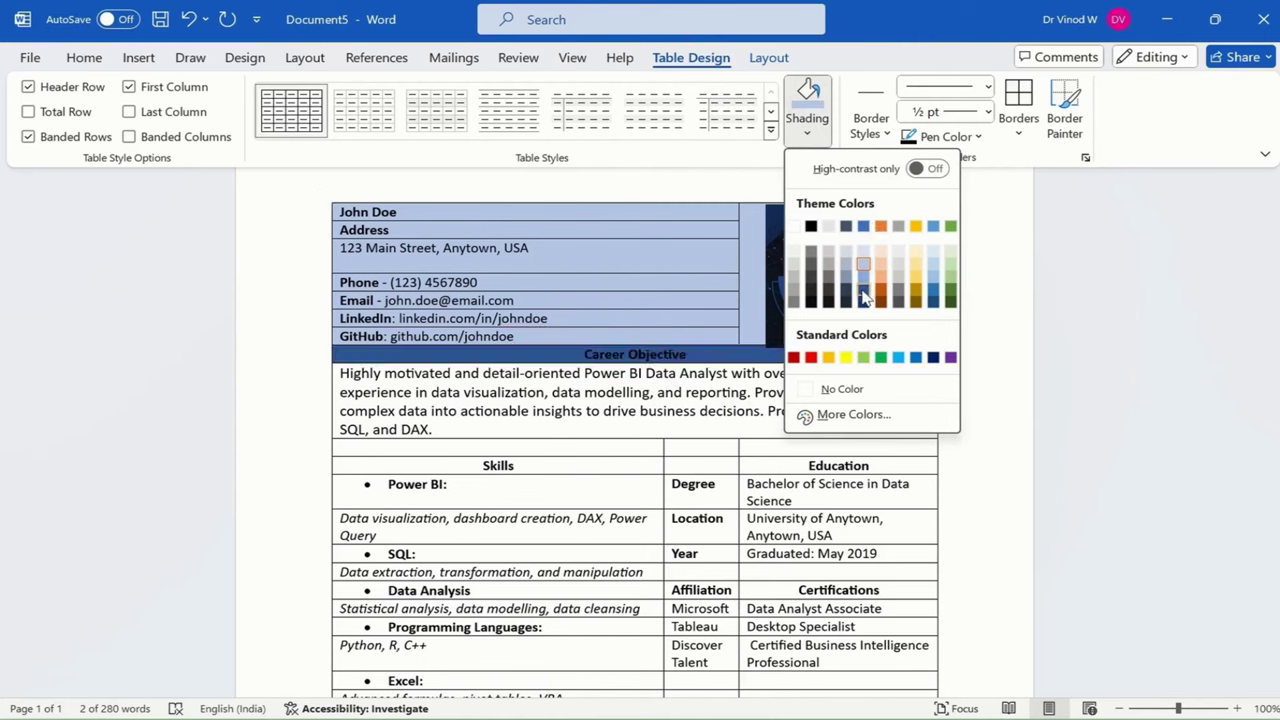
left_click(865, 297)
left_click(606, 360)
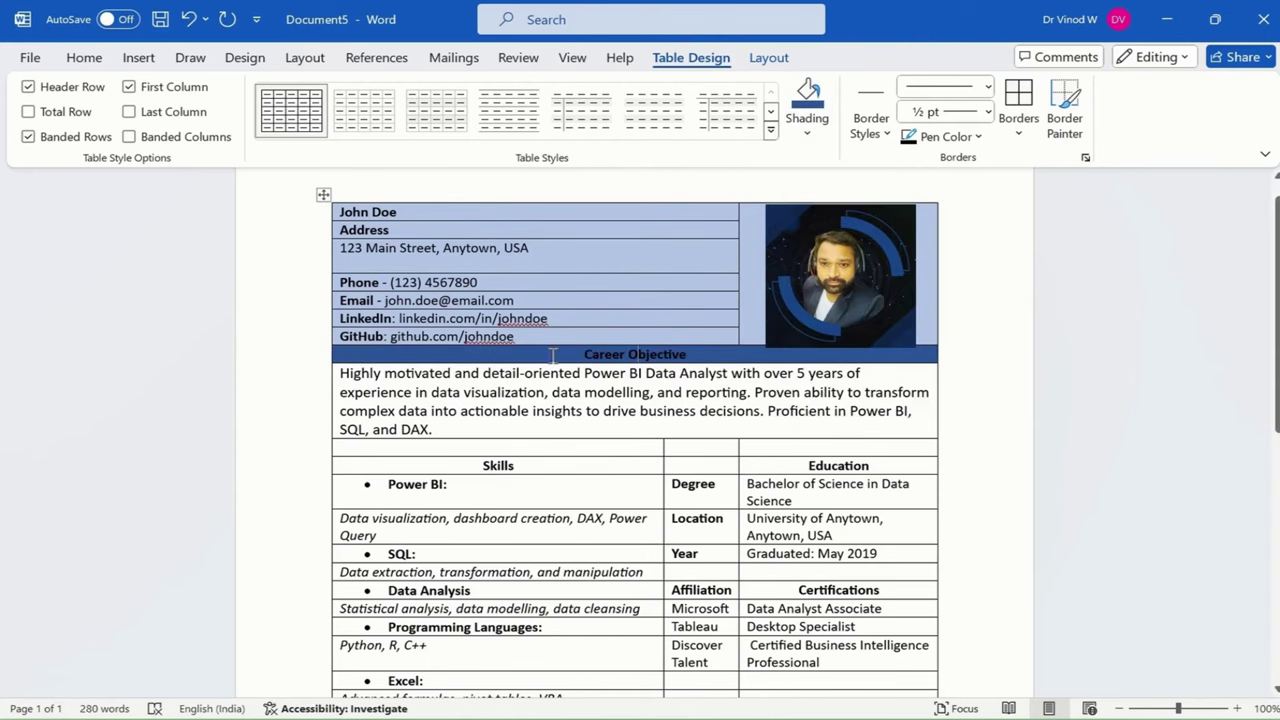
- Change the Career Objective heading's font color to white
left_click_drag(592, 354, 694, 354)
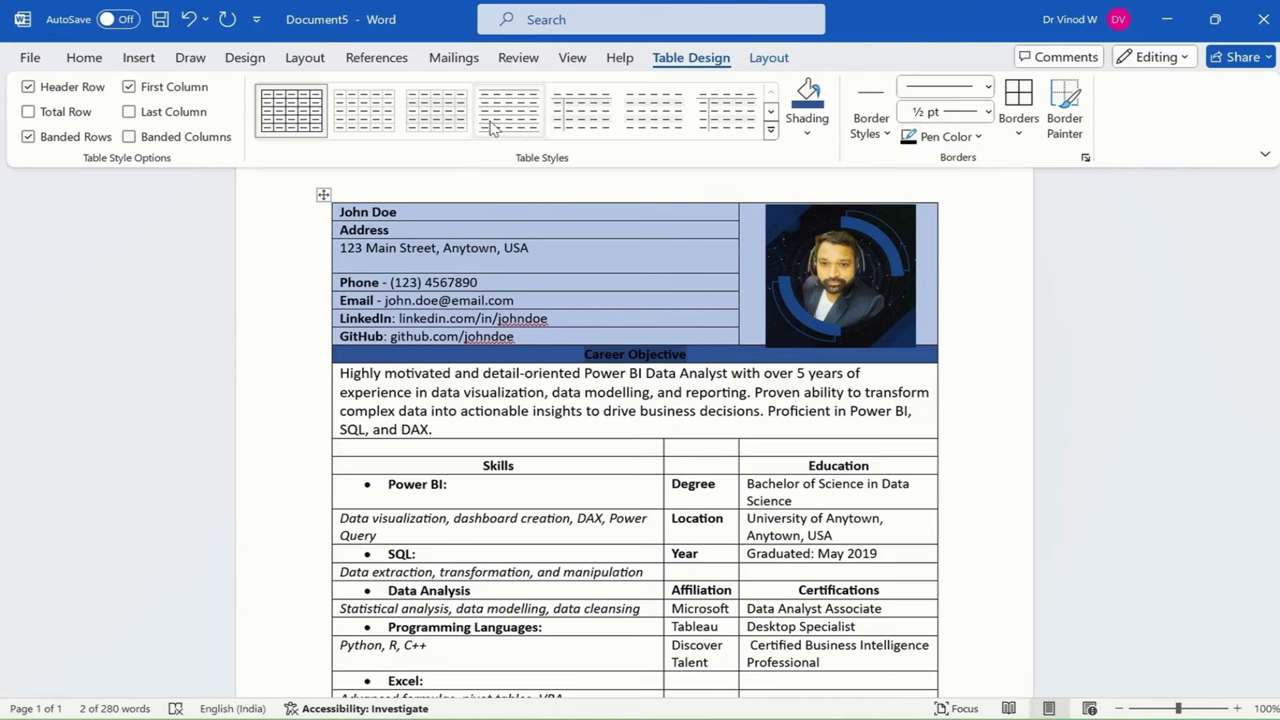
left_click(764, 60)
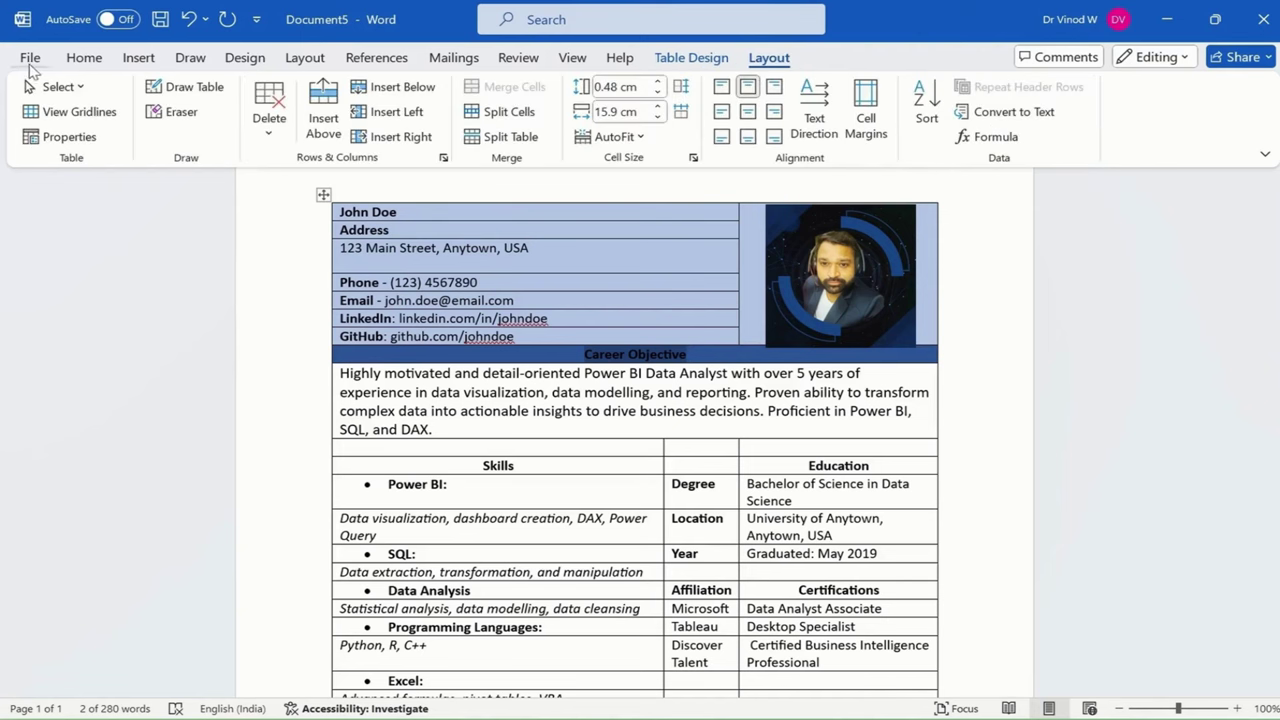
left_click(104, 64)
left_click(391, 125)
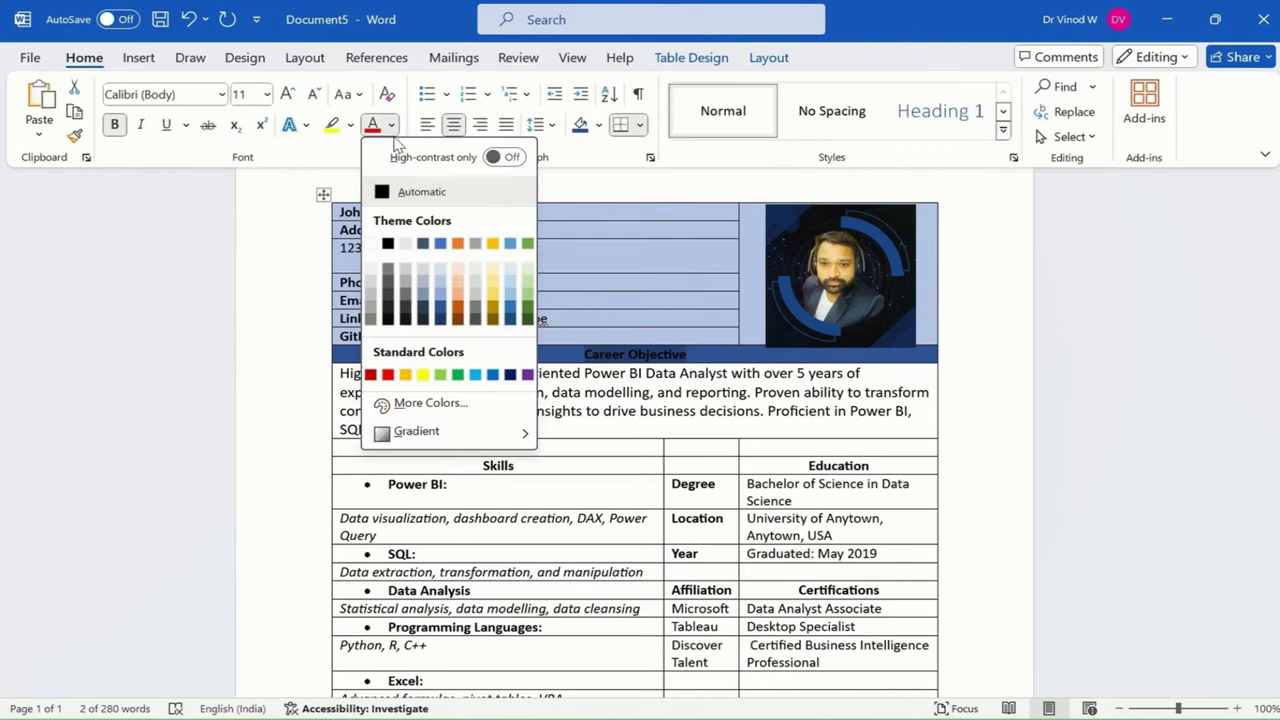
left_click(375, 244)
left_click(740, 434)
scroll(735, 420, "down", 3)
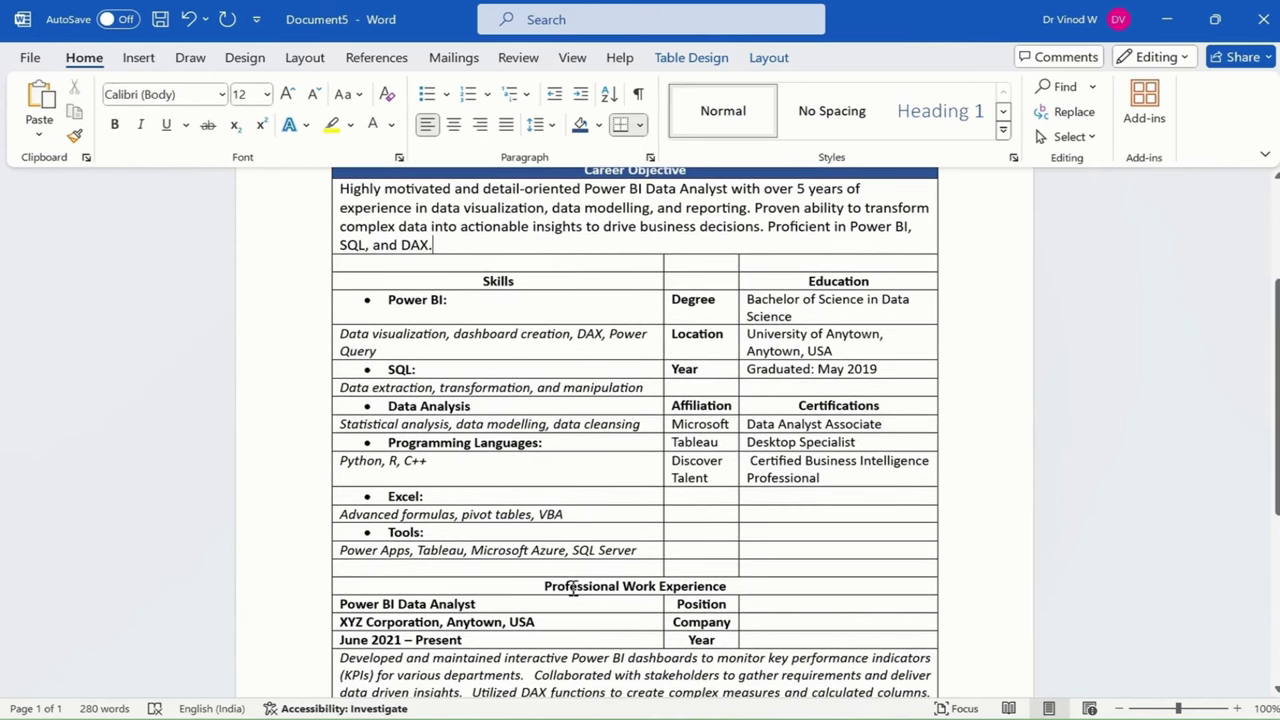
- Shade the Professional Work Experience heading row dark blue and make its text white
left_click_drag(573, 588, 797, 594)
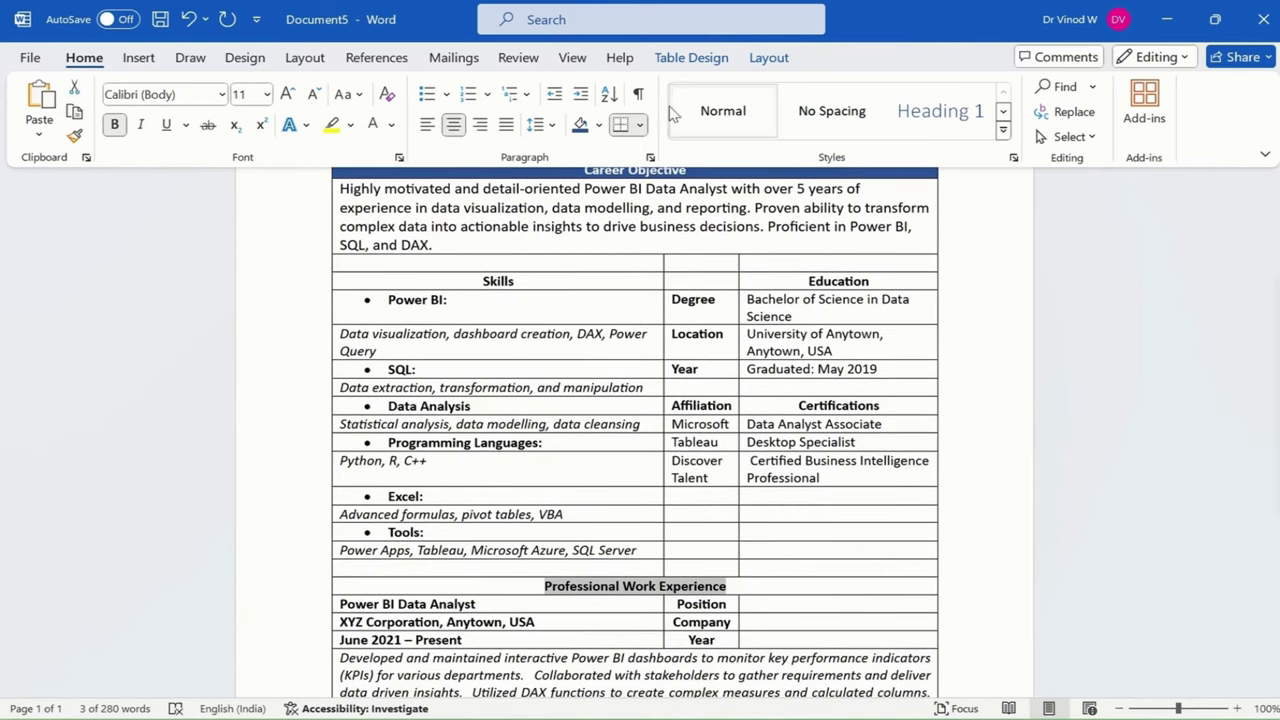
left_click(580, 125)
left_click(373, 125)
- Shade the Skills and Education heading row dark blue and make its text white
scroll(720, 390, "down", 7)
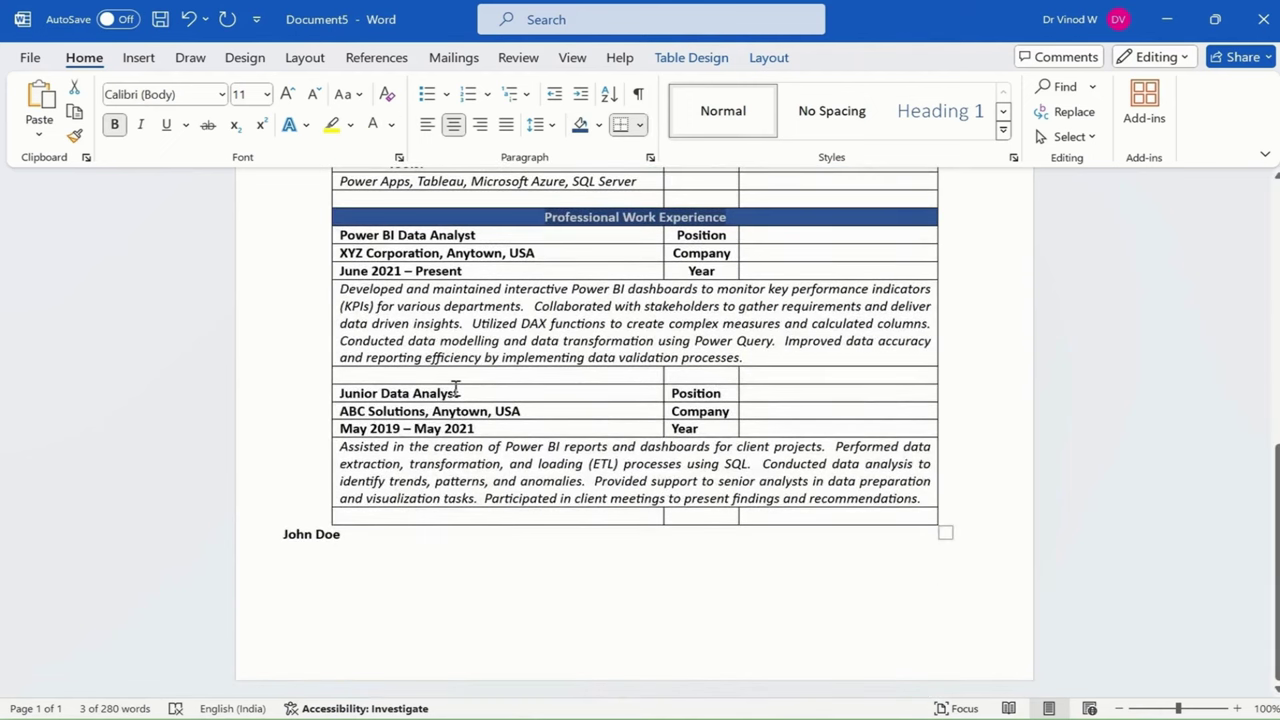
scroll(655, 508, "up", 6)
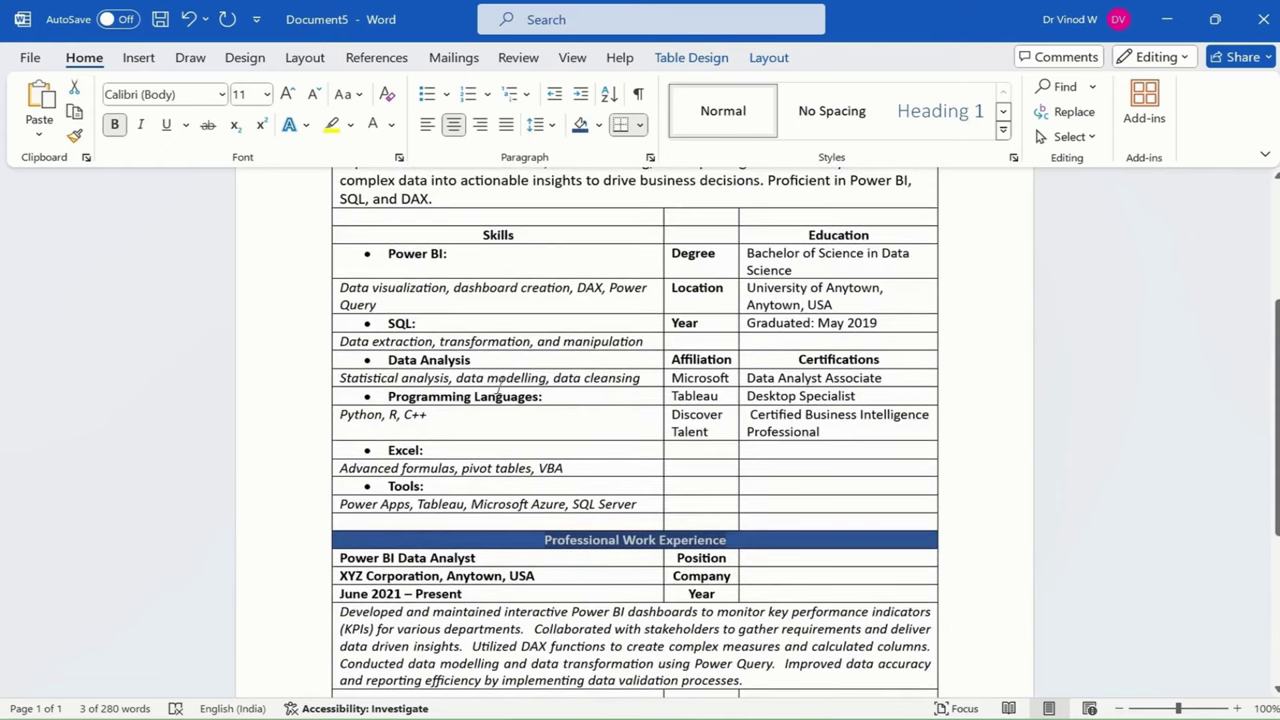
left_click_drag(586, 236, 908, 240)
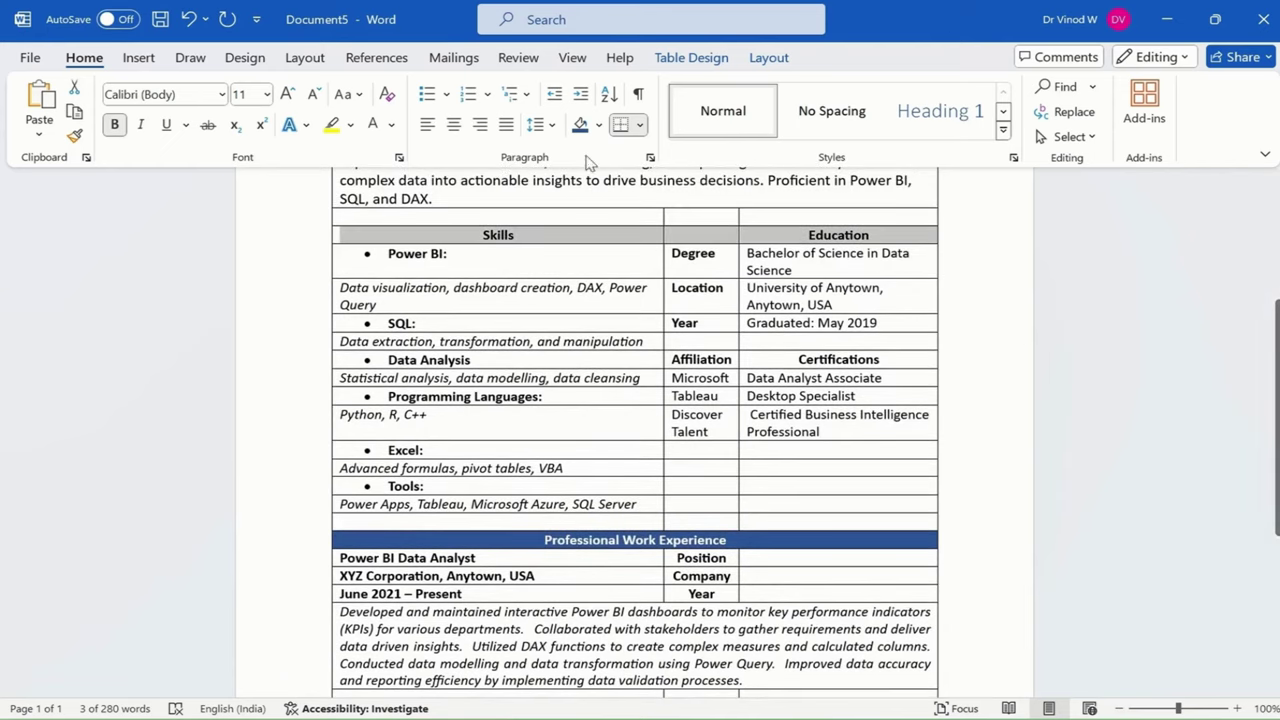
left_click(583, 127)
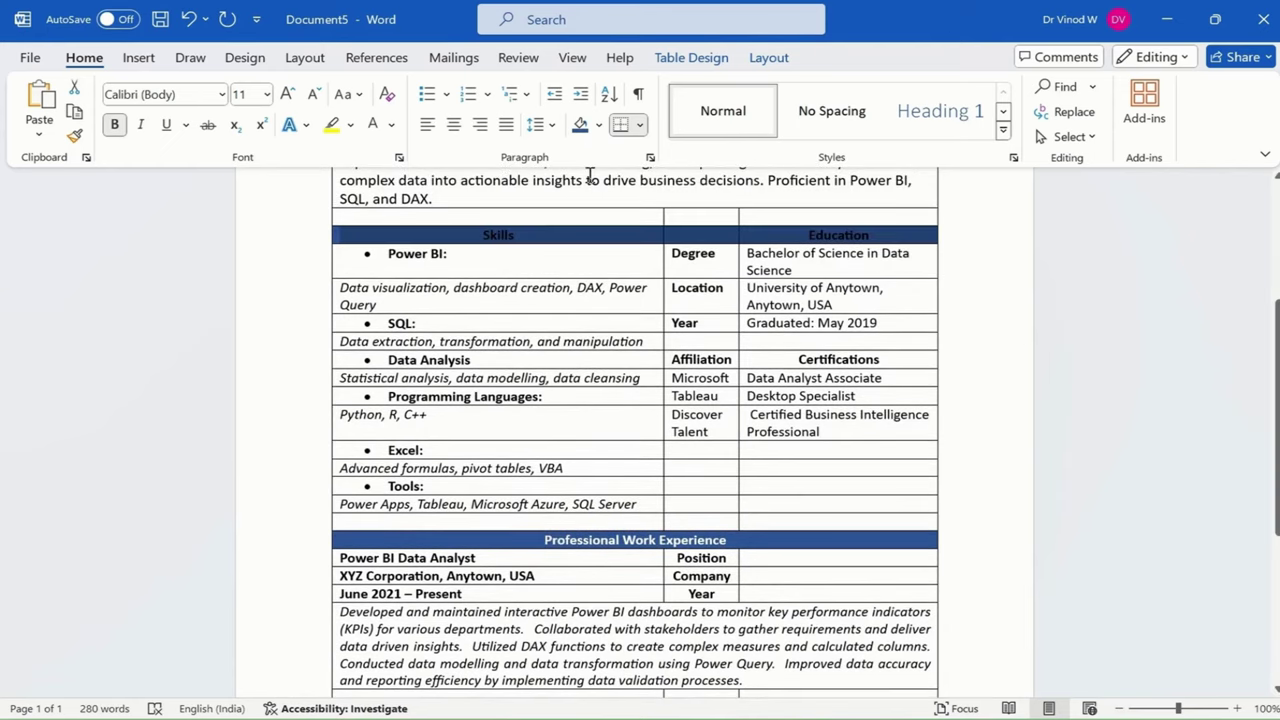
left_click(373, 124)
left_click(717, 293)
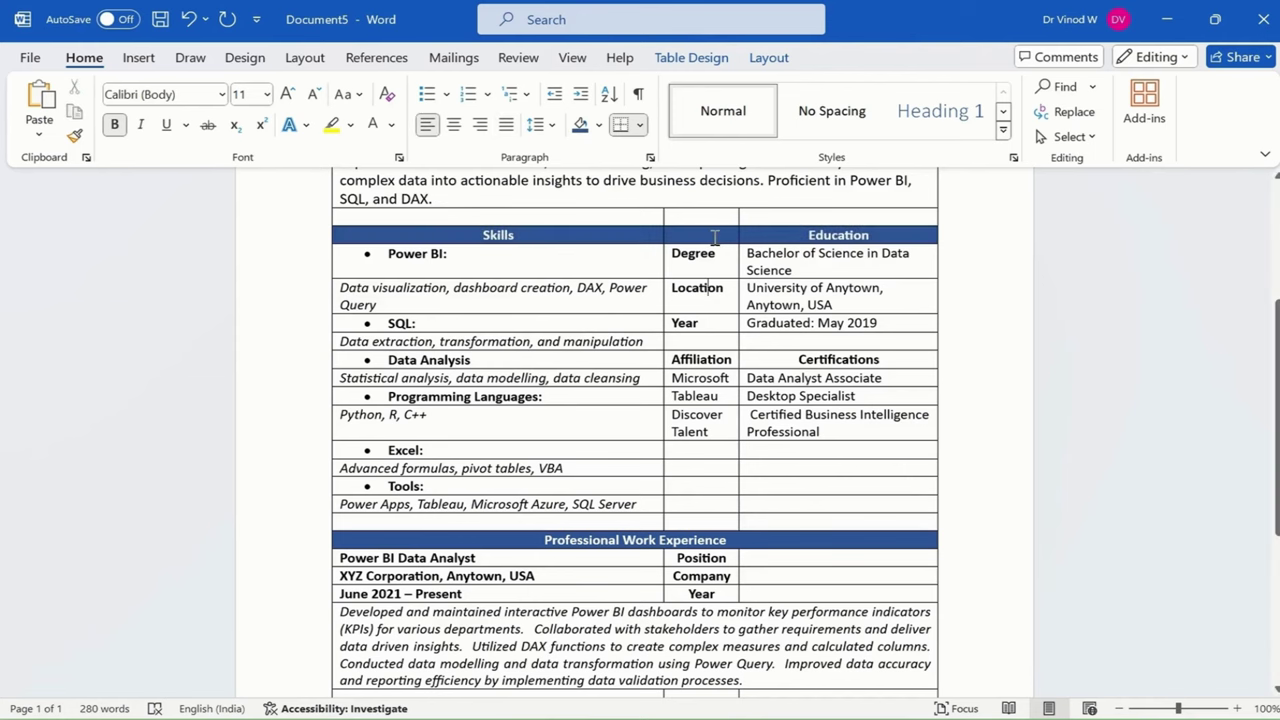
- Merge the empty middle cell of the Skills and Education heading row with the Education cell
left_click_drag(715, 237, 776, 237)
left_click(769, 57)
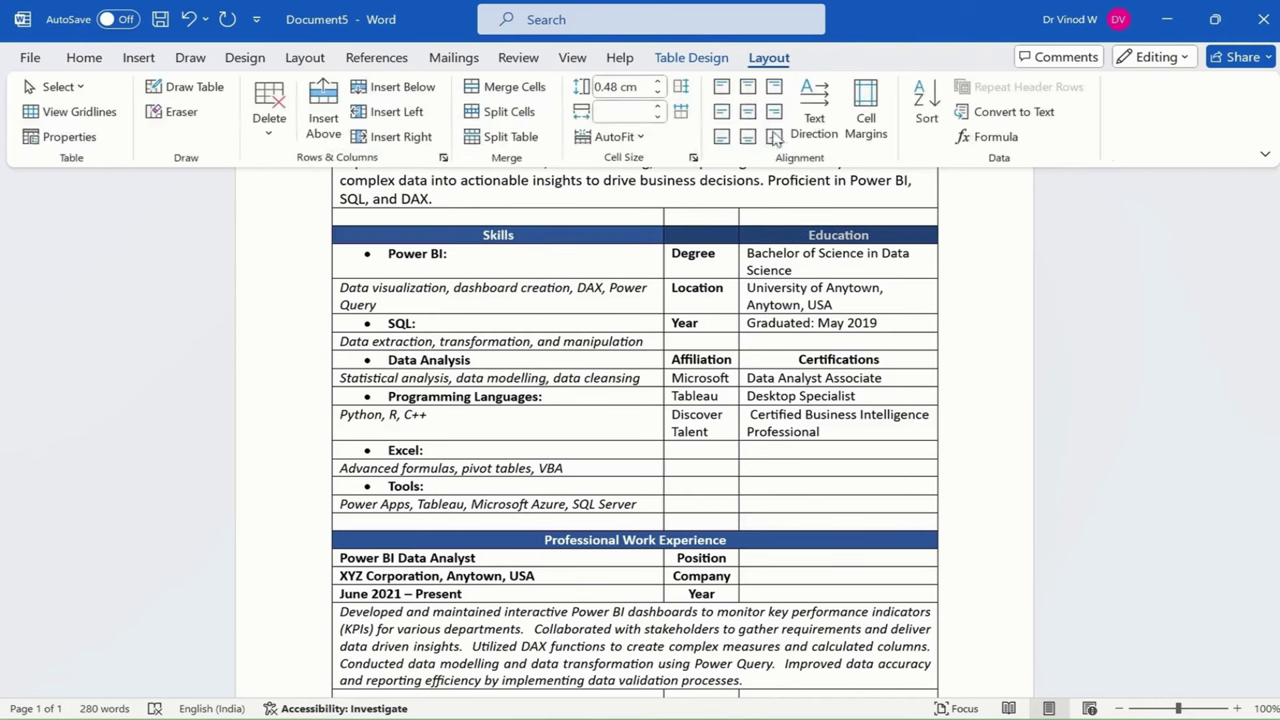
left_click(509, 87)
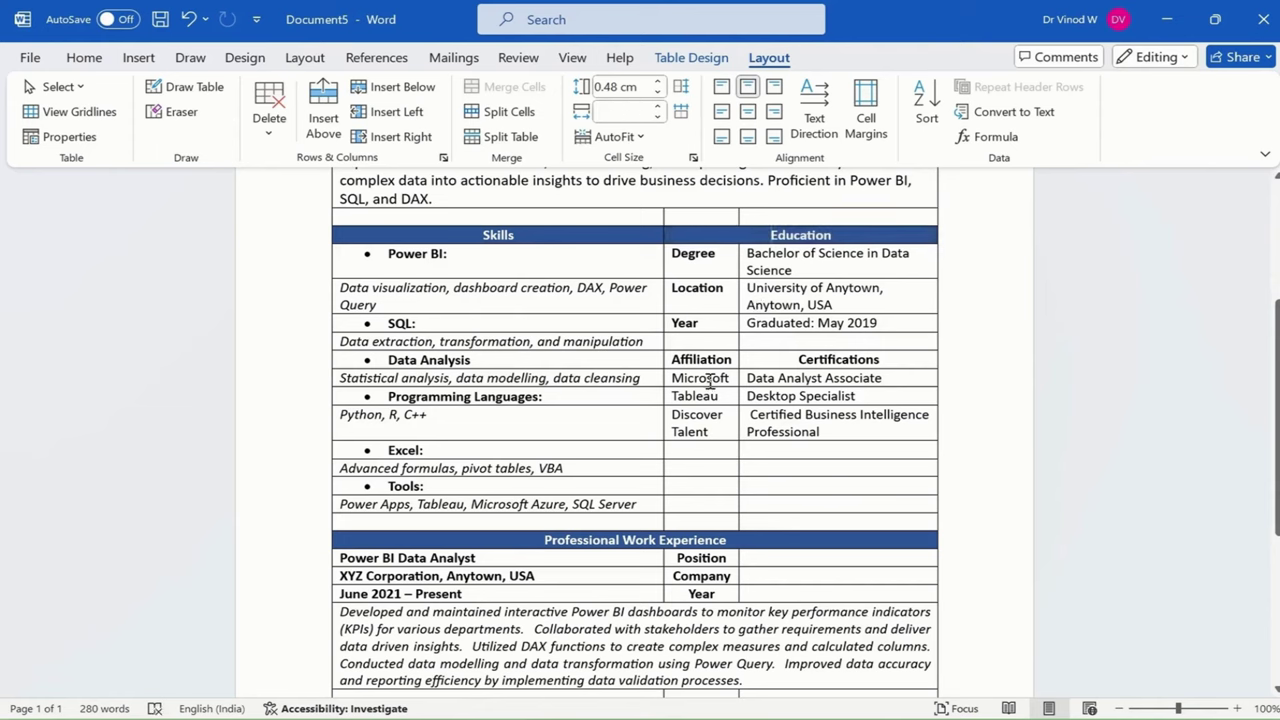
- Copy the three certification entries into the three empty cells directly beneath them
left_click_drag(713, 423, 700, 378)
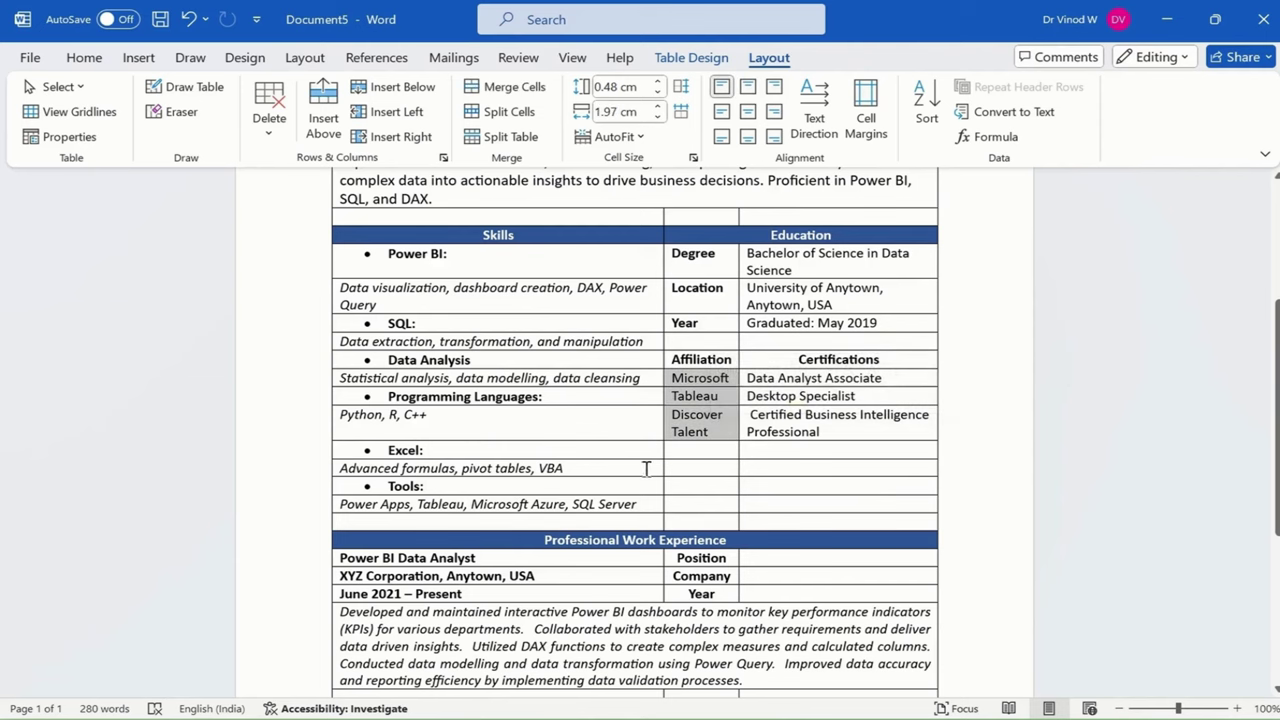
left_click_drag(646, 468, 700, 468)
left_click(746, 504)
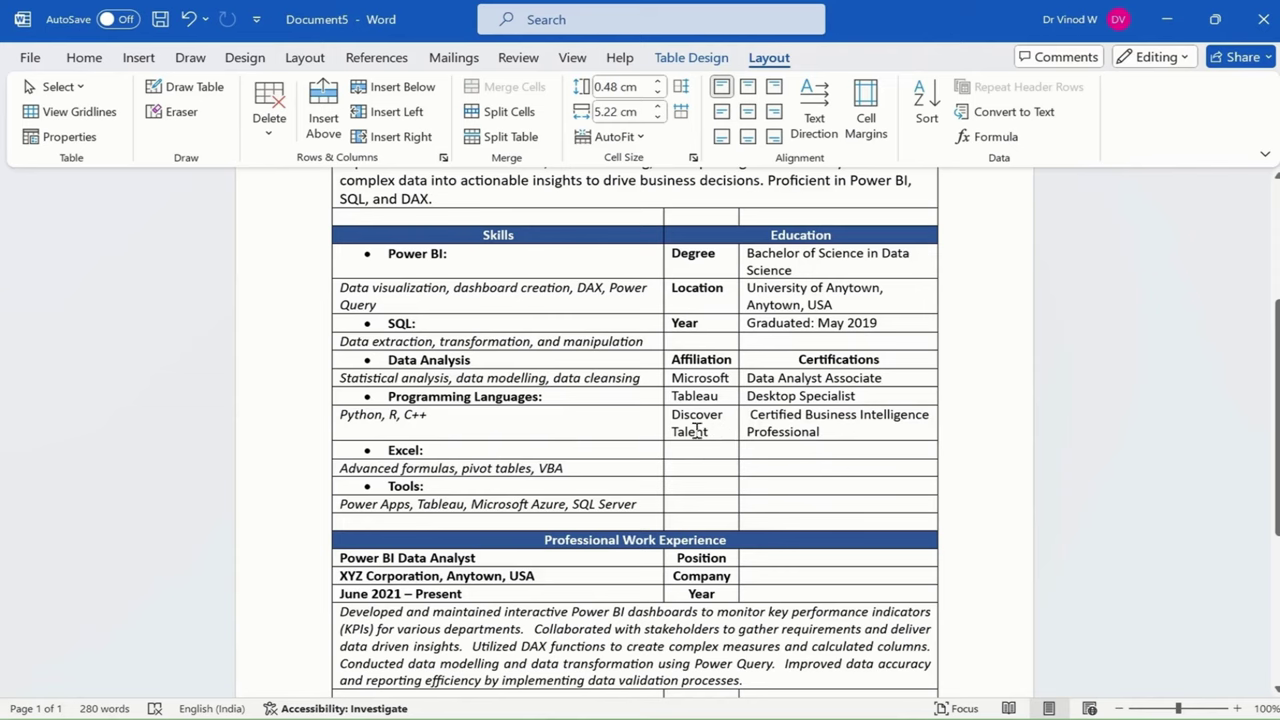
left_click_drag(750, 378, 840, 418)
key("ctrl+c")
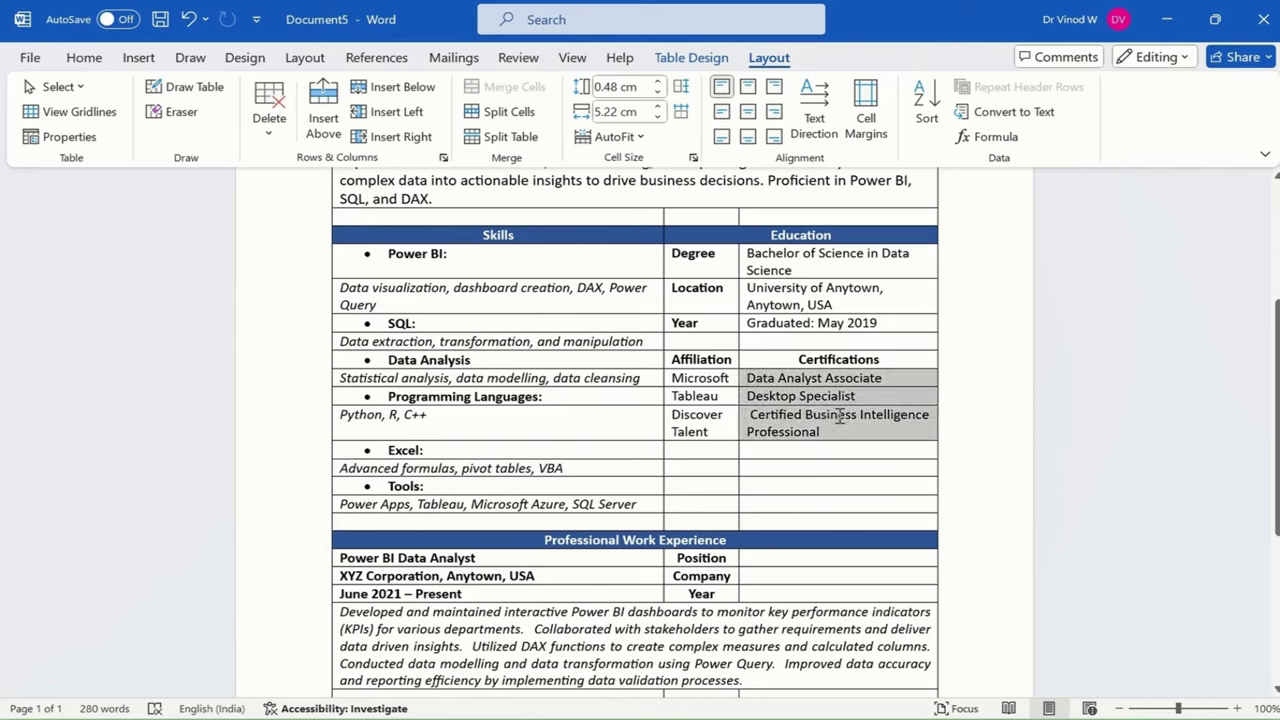
left_click(793, 453)
key("ctrl+v")
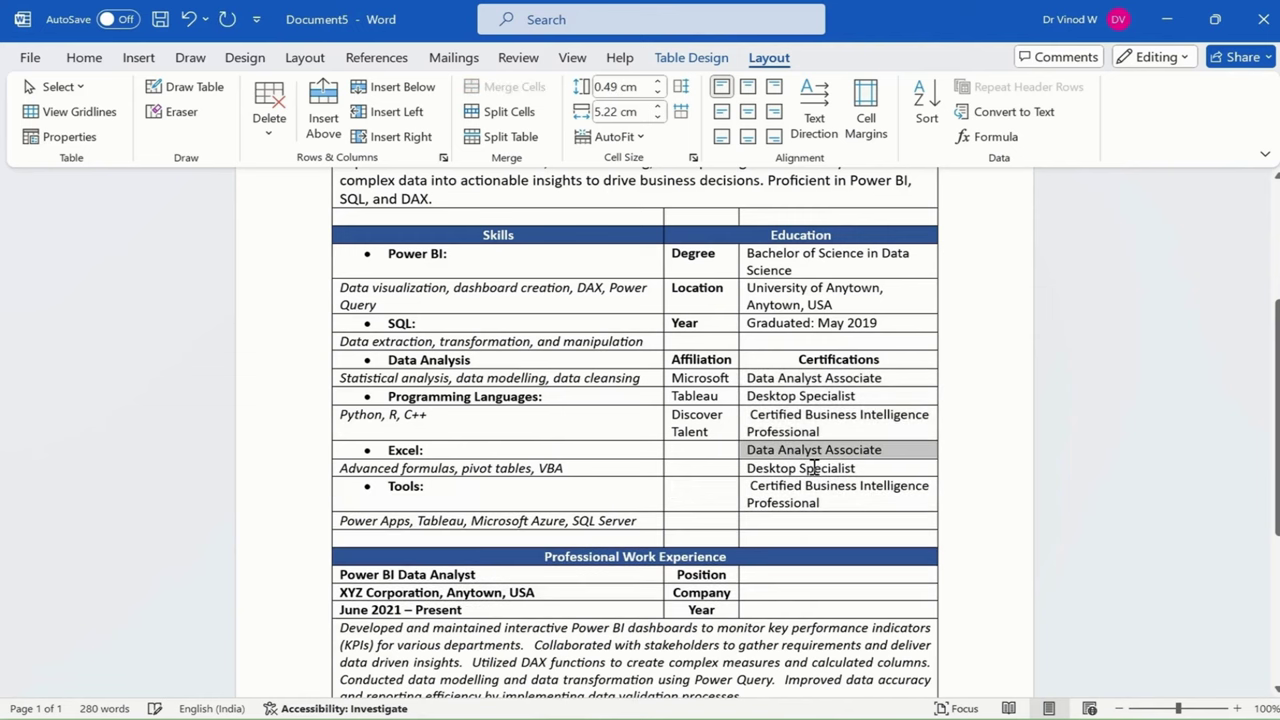
- Enter Google, IBM and Linkedin as the affiliations beside the three copied certifications
left_click(790, 519)
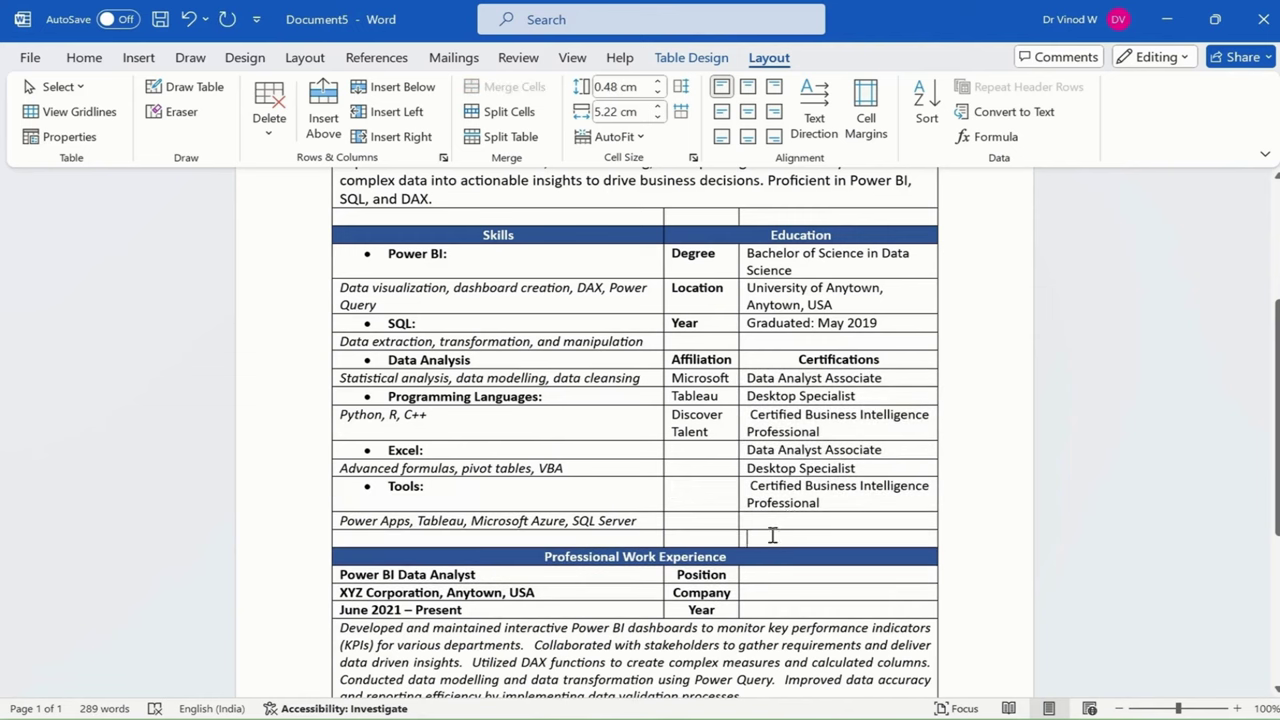
left_click(707, 450)
type("Google")
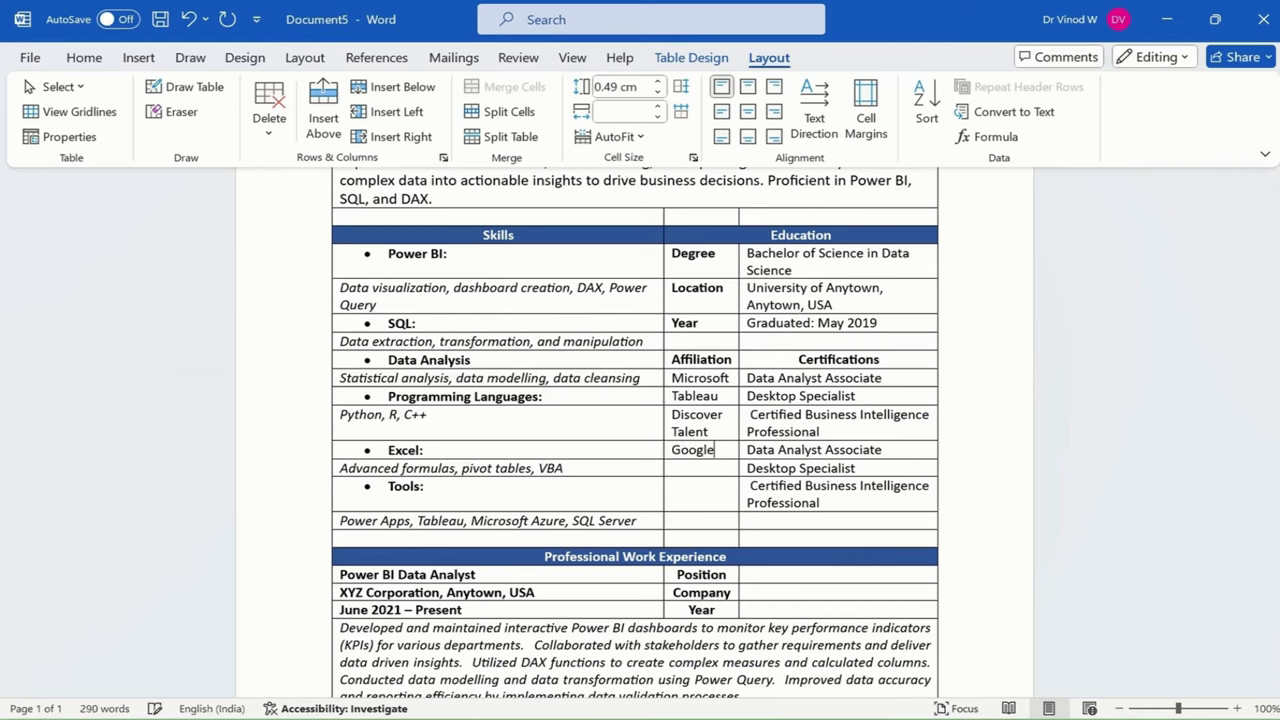
type("IBM")
left_click(680, 486)
type("Linkedin")
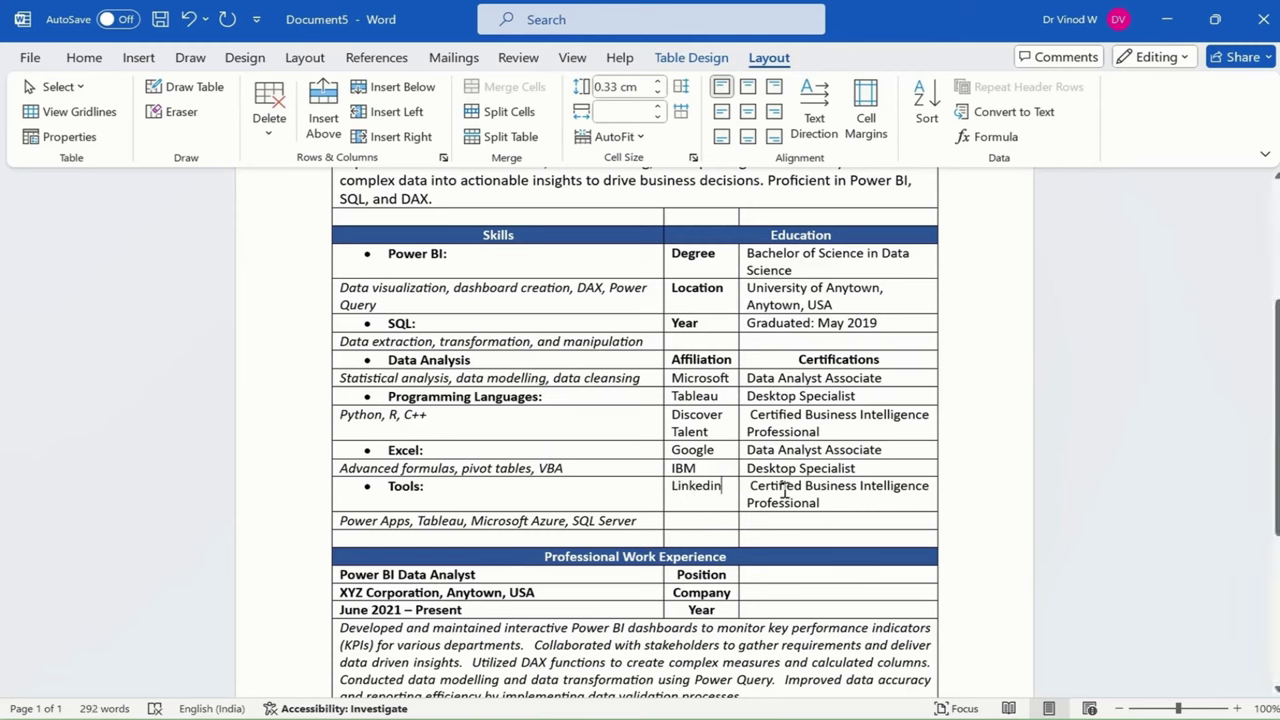
- Italicize all six certification entries from the first Data Analyst Associate to the last Certified Business Intelligence Professional
left_click_drag(790, 378, 855, 505)
key("ctrl+i")
left_click(837, 517)
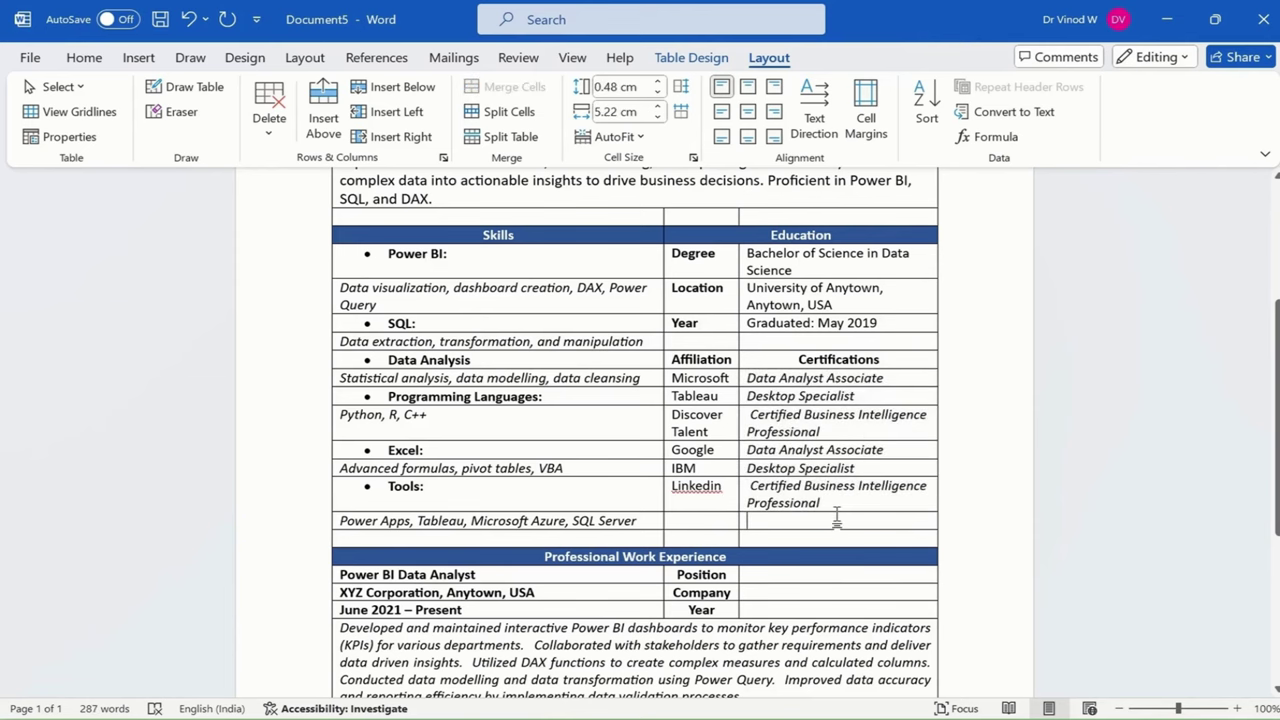
- Correct the spelling of the Linkedin affiliation to LinkedIn
scroll(826, 503, "down", 2)
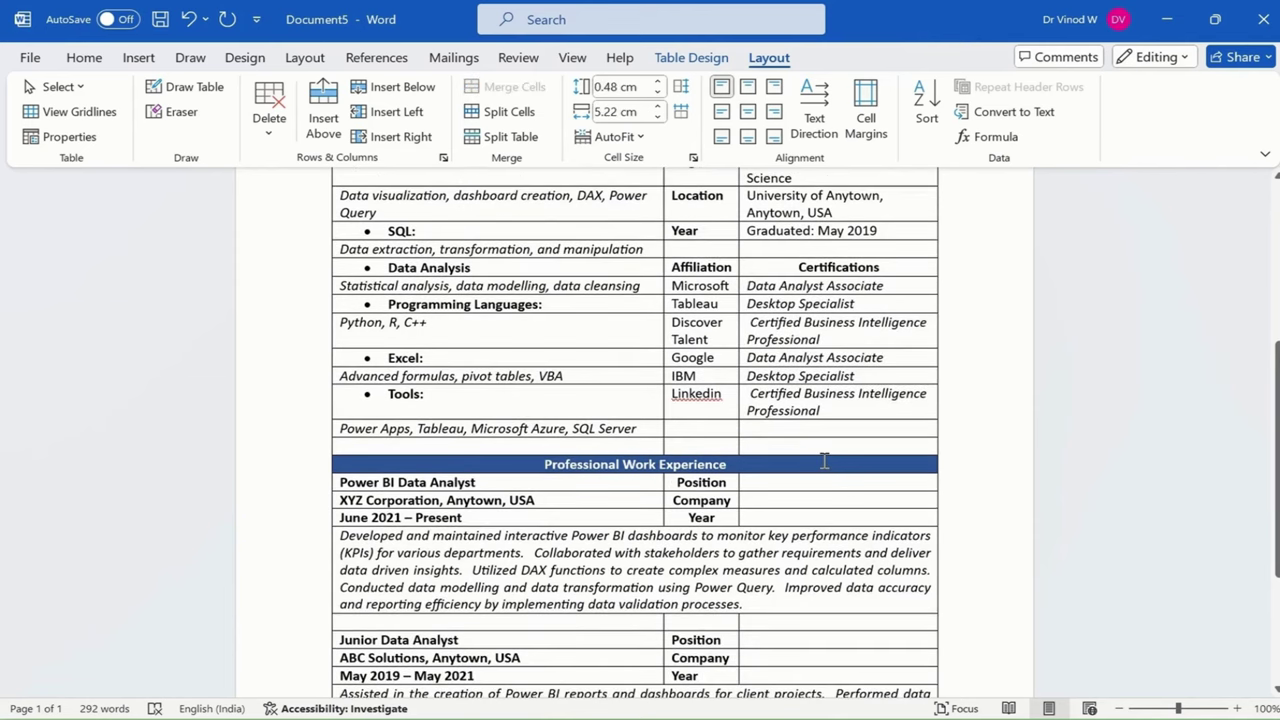
right_click(700, 395)
left_click(602, 18)
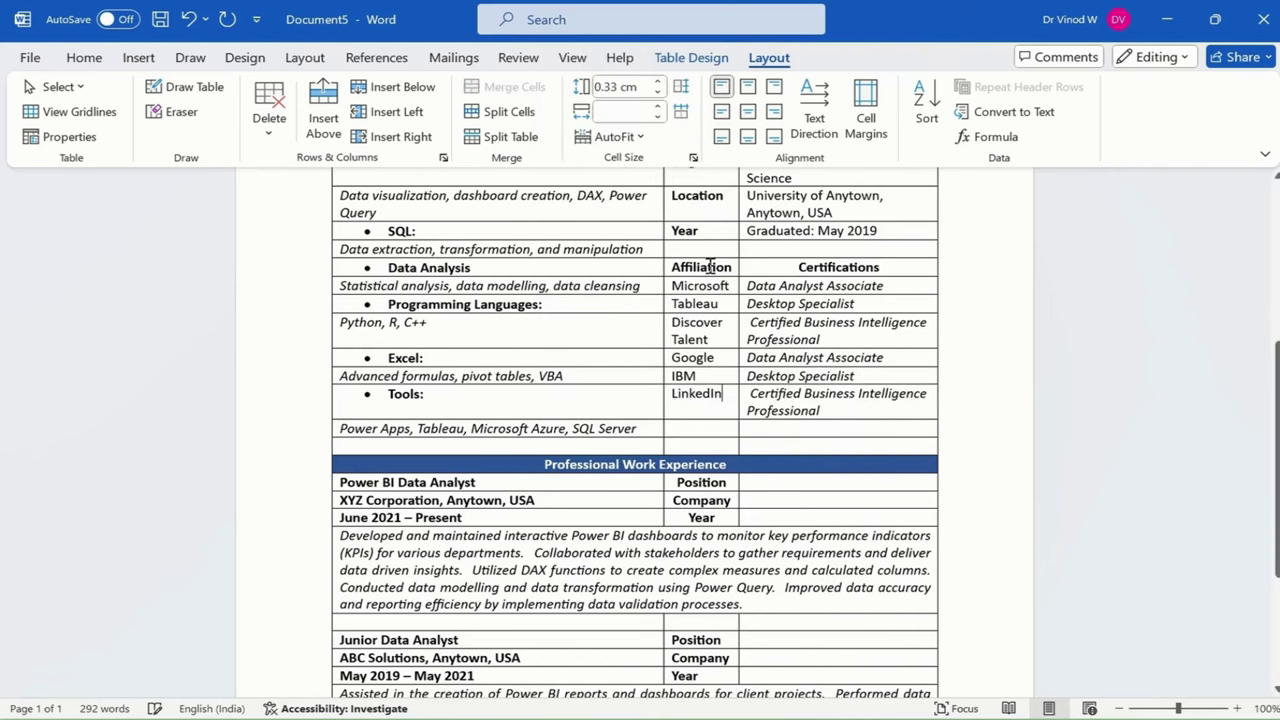
- Fill the row below LinkedIn with affiliation Google and certification Google analytics, correcting the spelling of analytics
left_click(709, 427)
type("m")
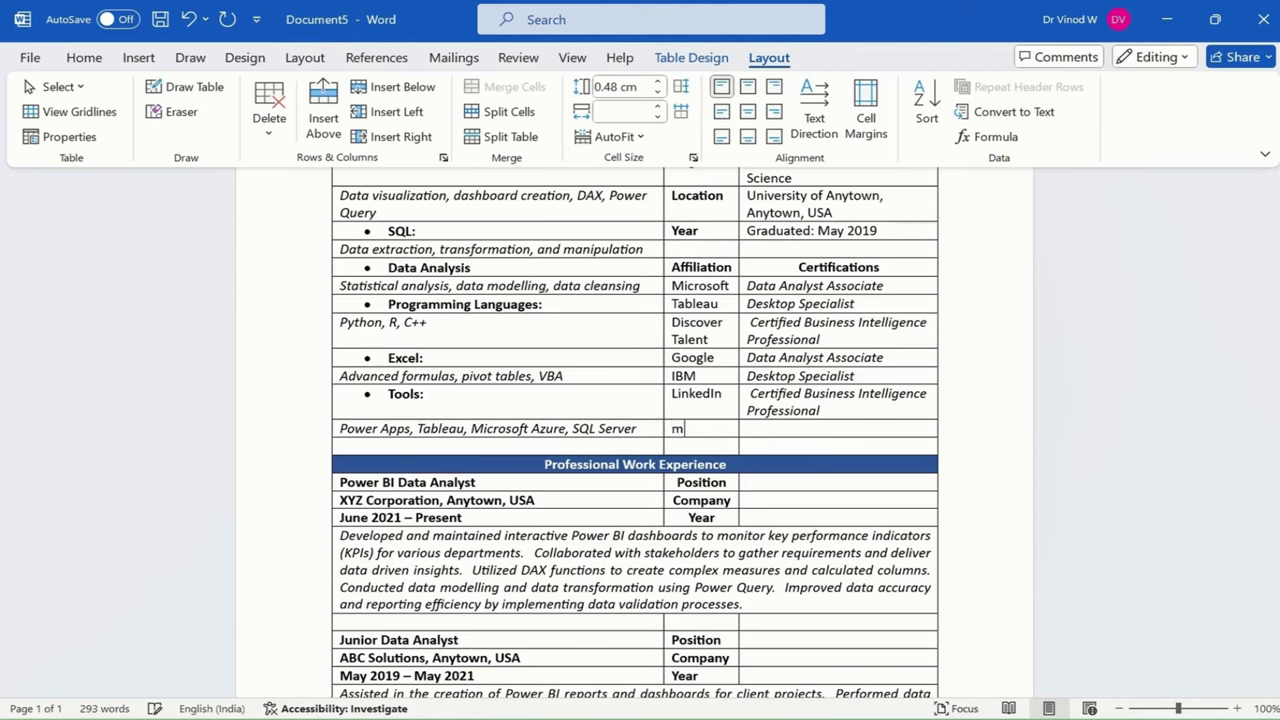
type("ICGoogle")
type("Goog")
type("le analytics")
right_click(846, 429)
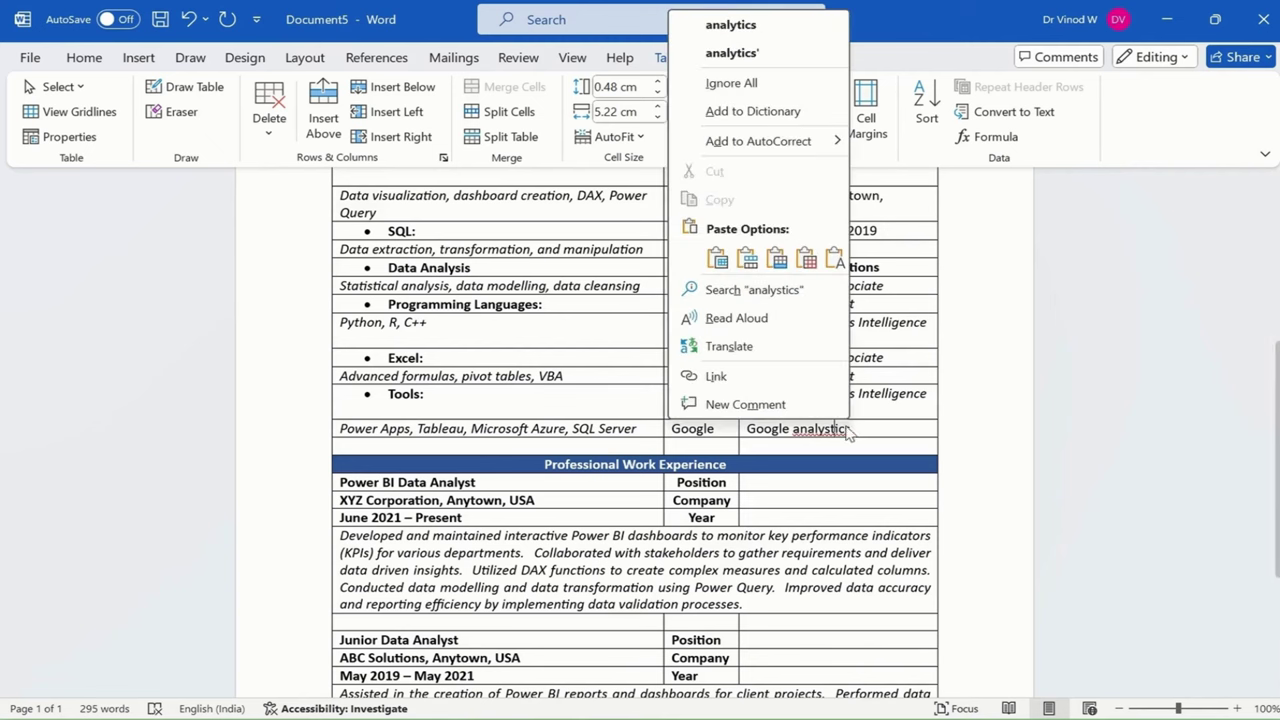
left_click(756, 32)
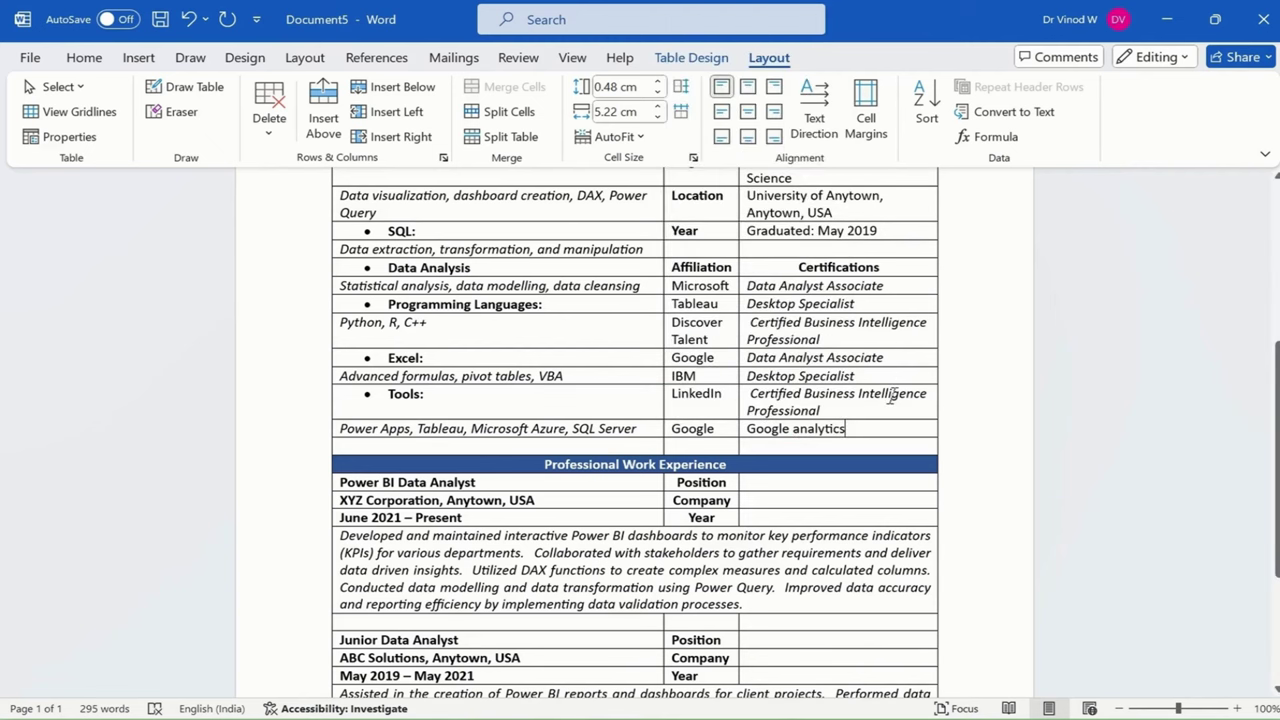
- Merge the Power BI Data Analyst job's Position cell with the empty cell beside it and centre the text
scroll(856, 455, "down", 2)
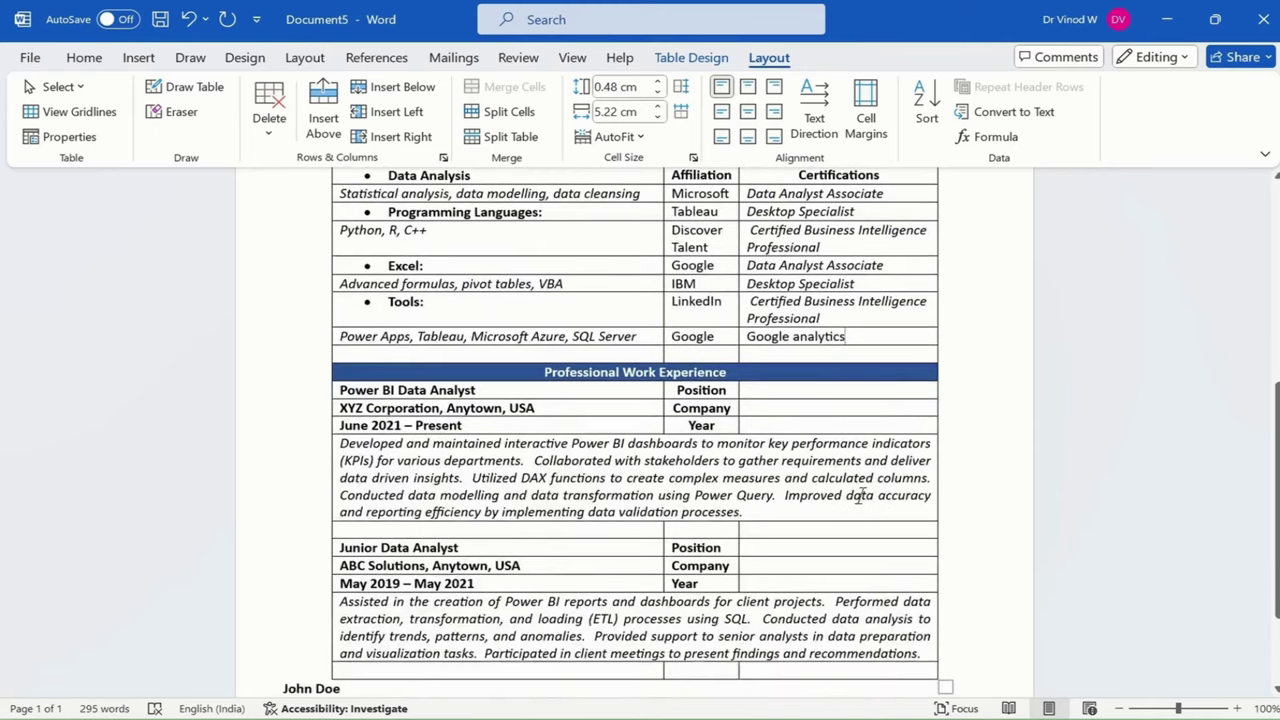
scroll(842, 425, "down", 3)
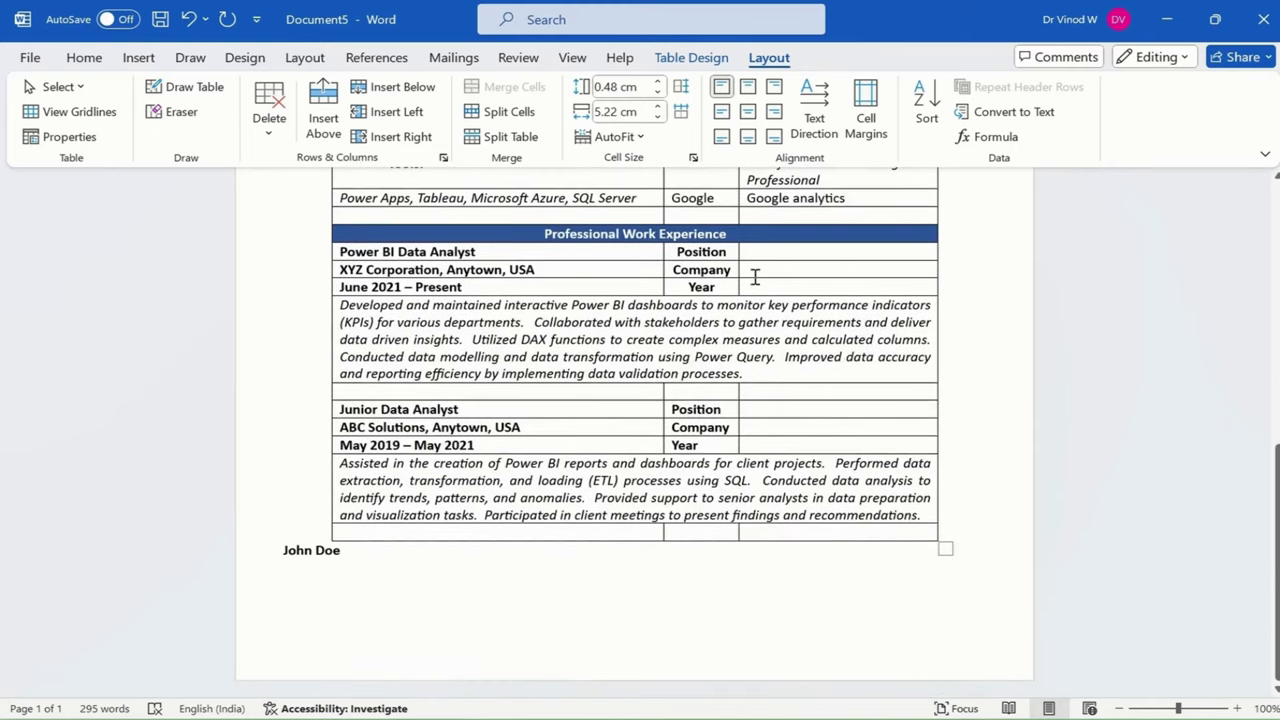
left_click_drag(720, 252, 803, 250)
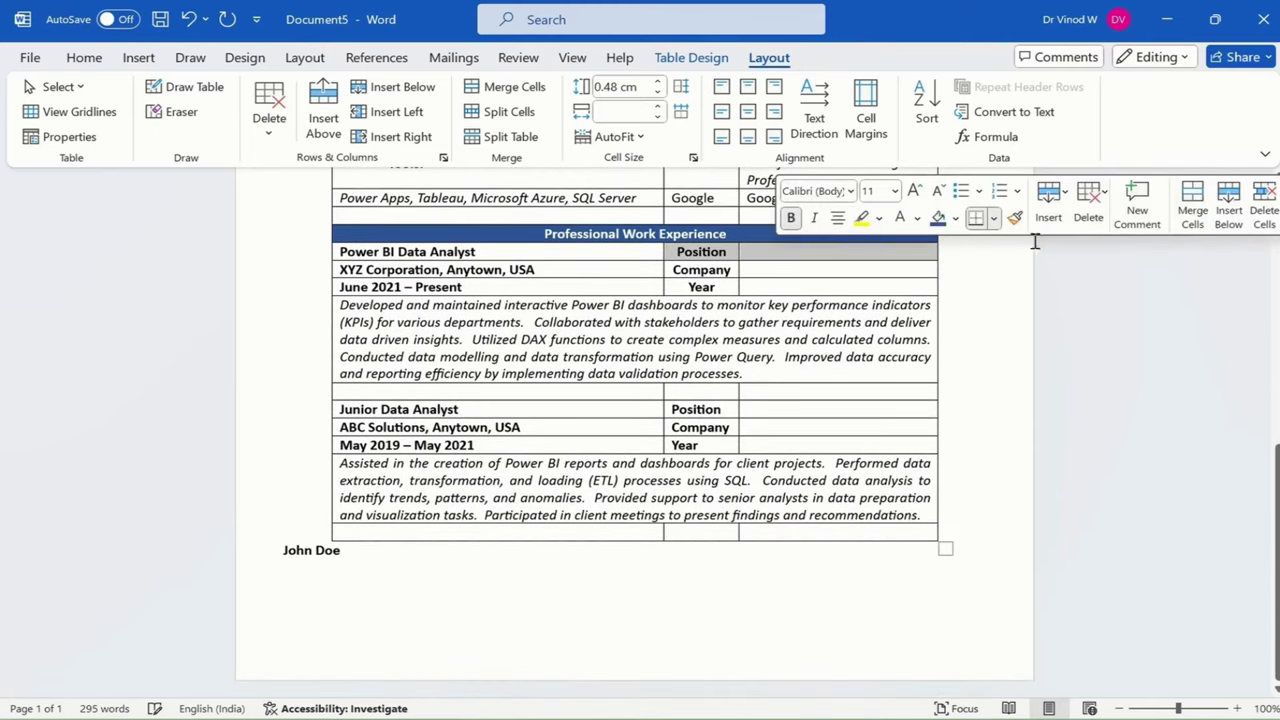
left_click(510, 87)
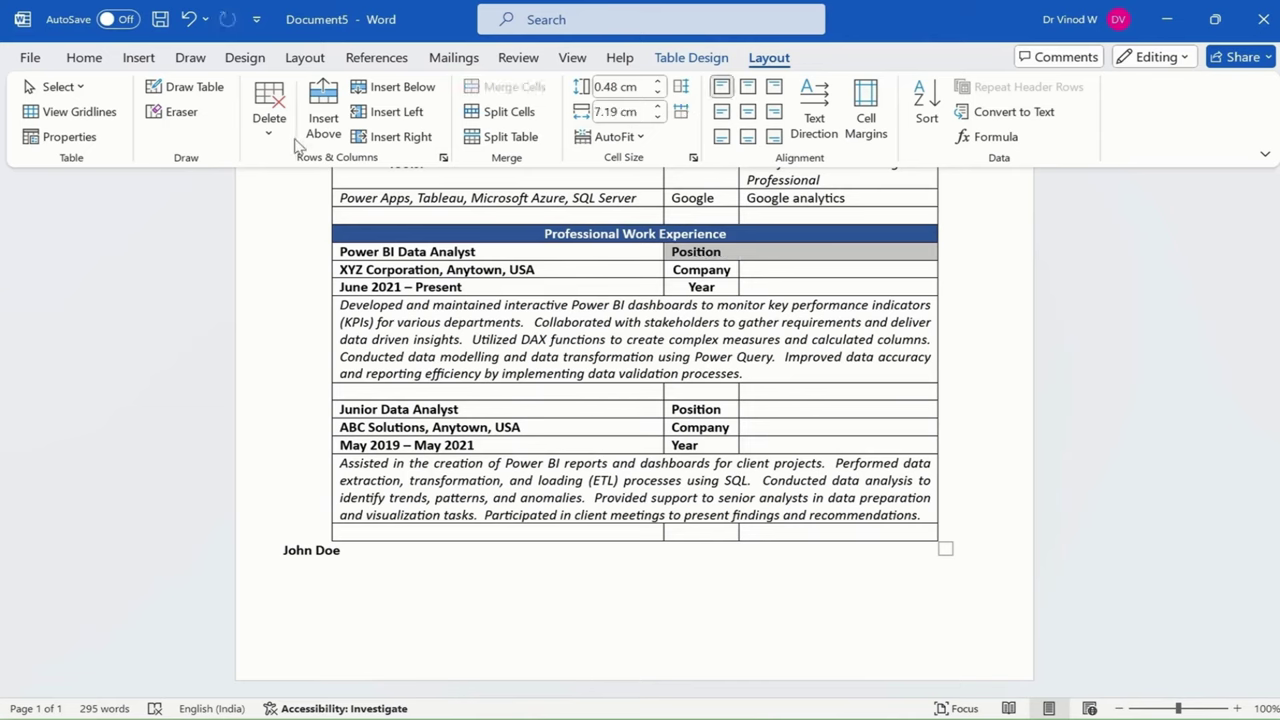
left_click(84, 58)
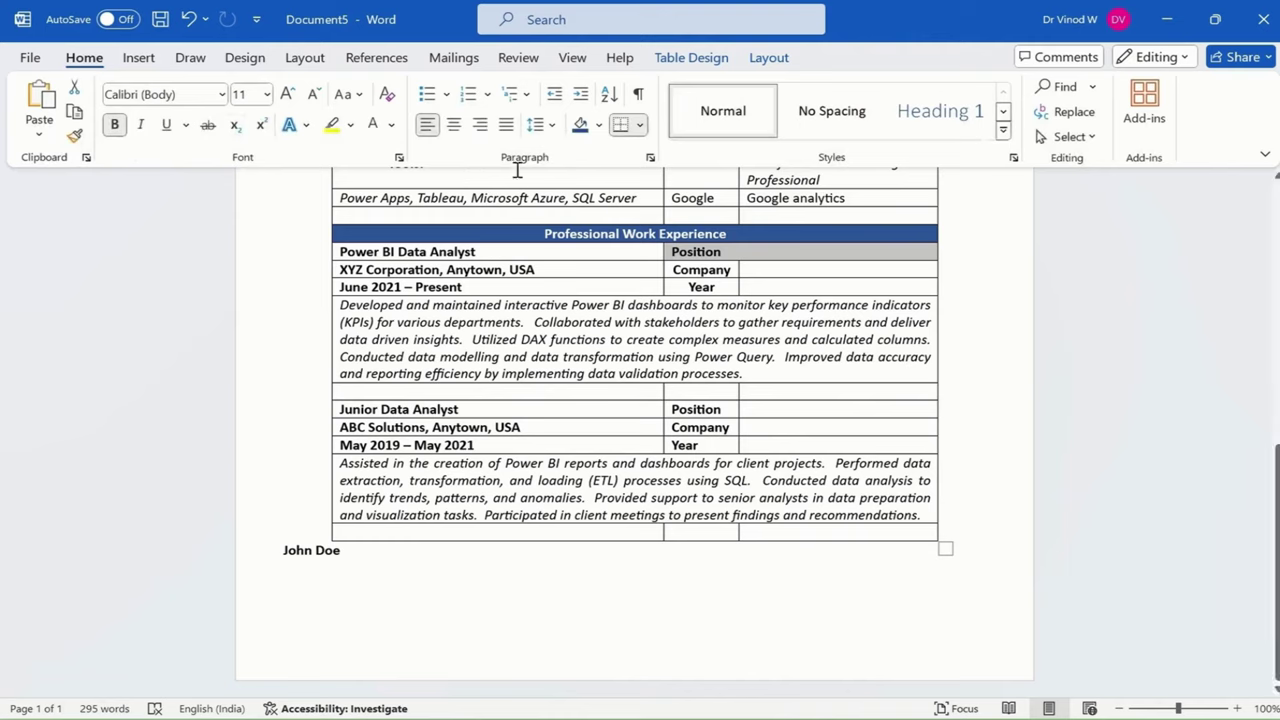
left_click(456, 124)
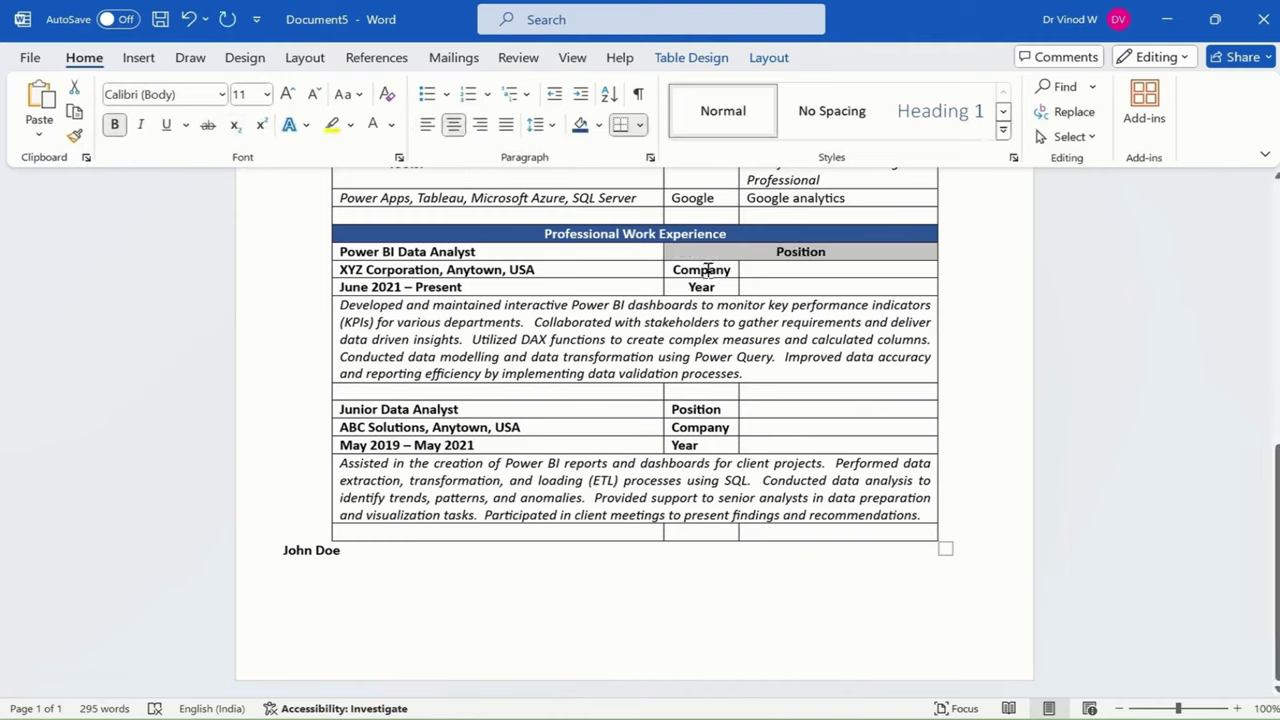
- Merge the XYZ Corporation row's Company cell with the empty cell beside it
left_click_drag(707, 269, 880, 270)
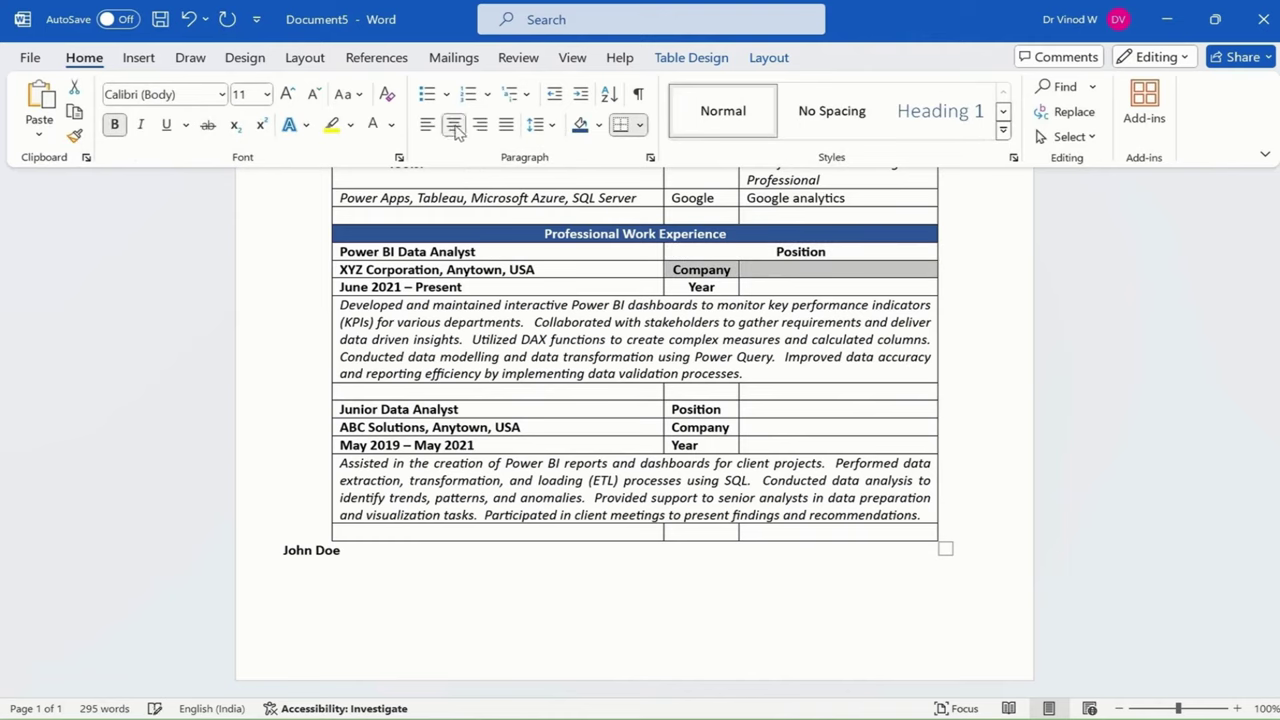
left_click(769, 57)
left_click(506, 88)
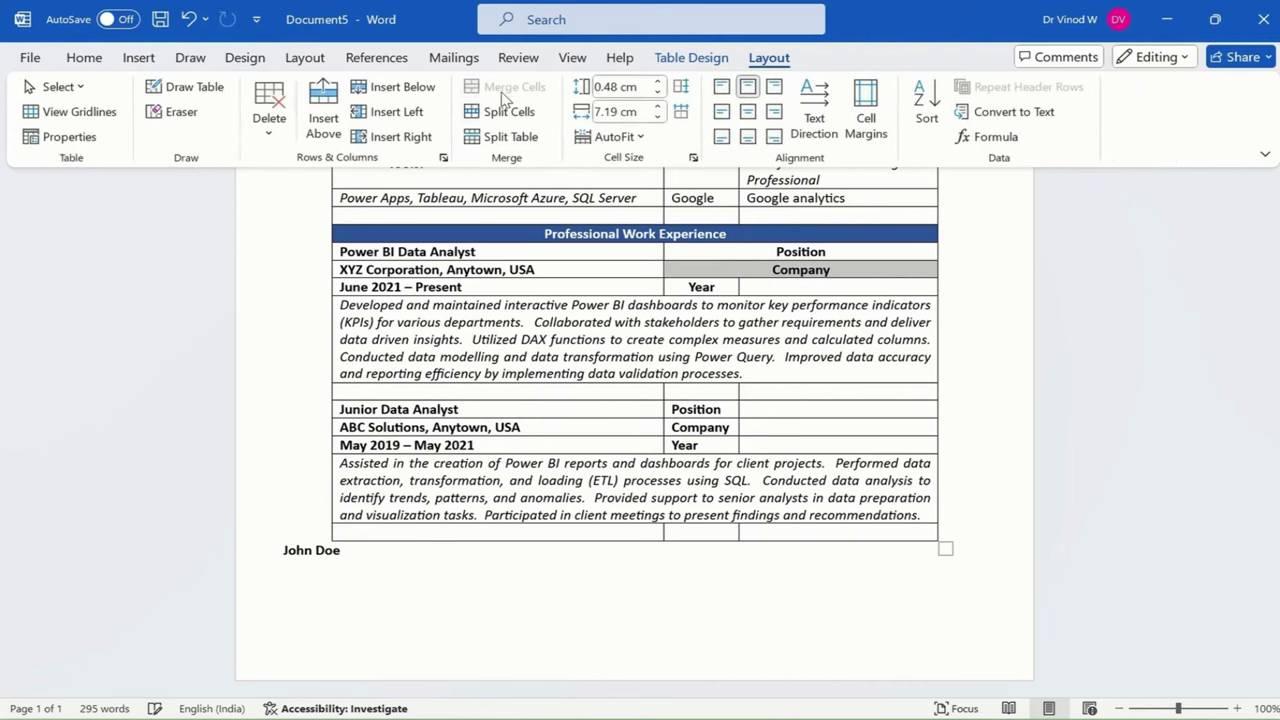
- Merge the June 2021 – Present row's Year cell with the empty cell beside it and centre the text
left_click_drag(724, 288, 808, 287)
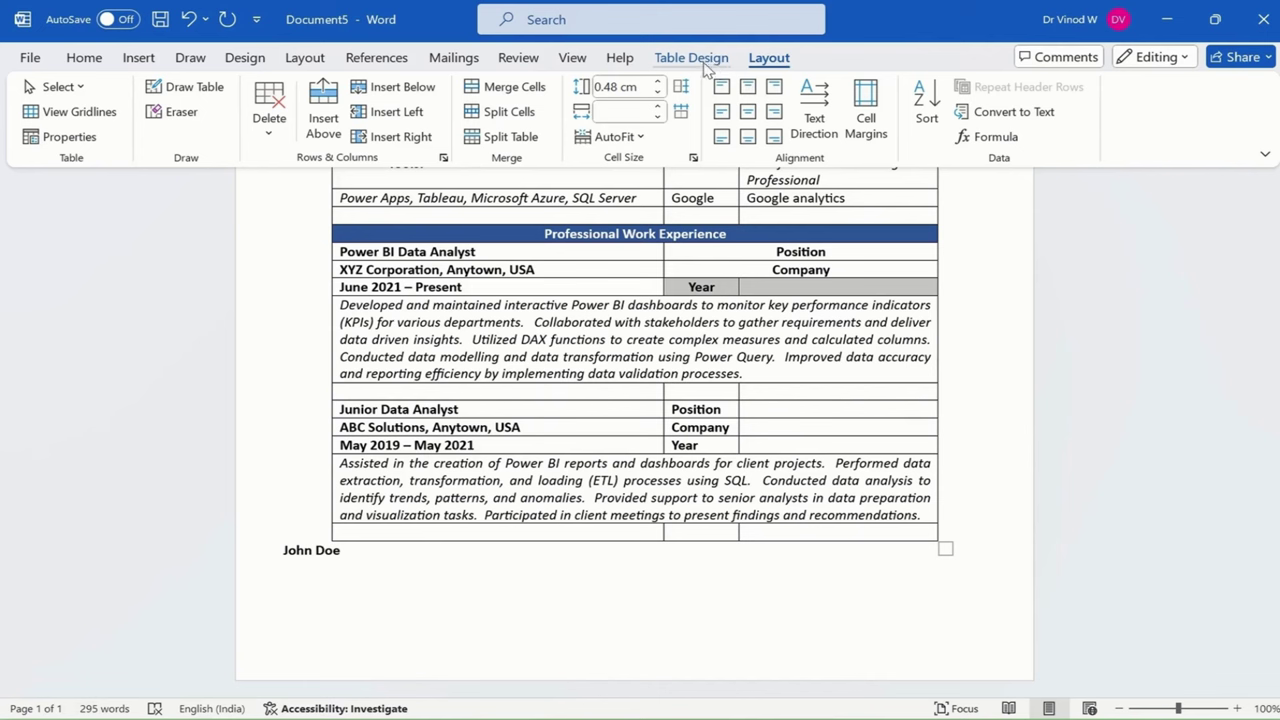
left_click(691, 57)
left_click(769, 57)
mouse_move(645, 6)
left_click(512, 87)
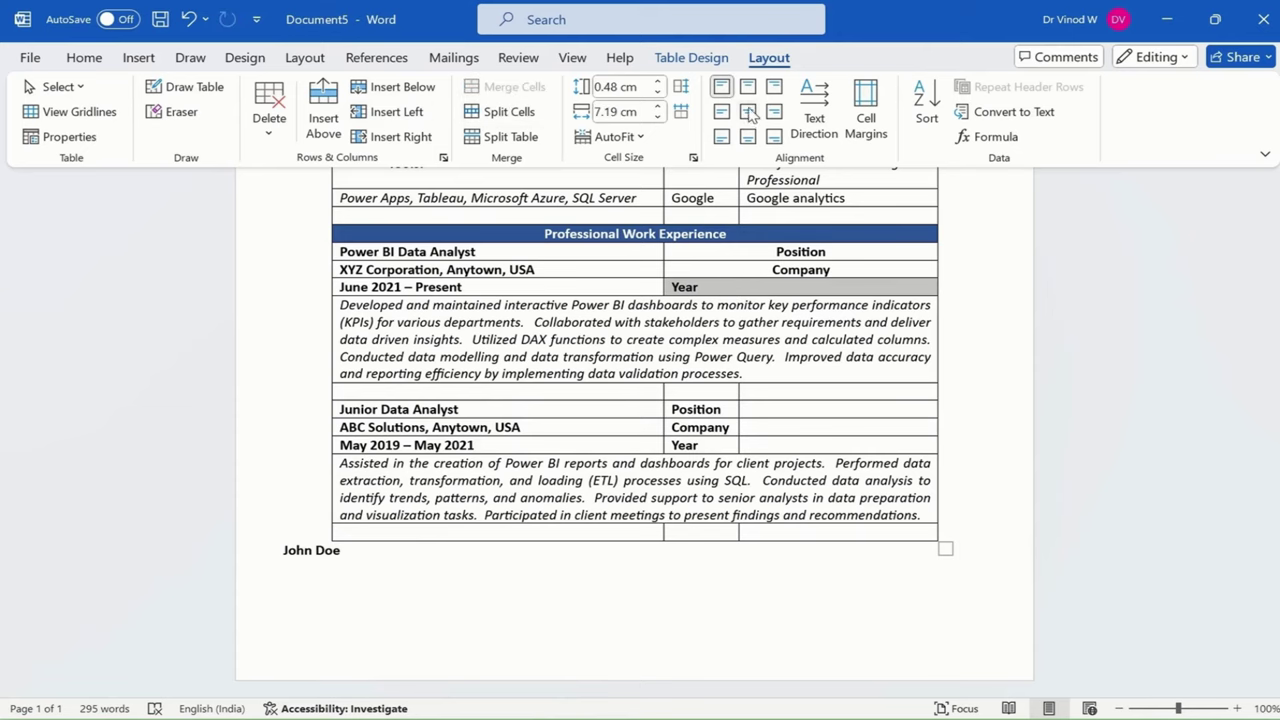
left_click(84, 58)
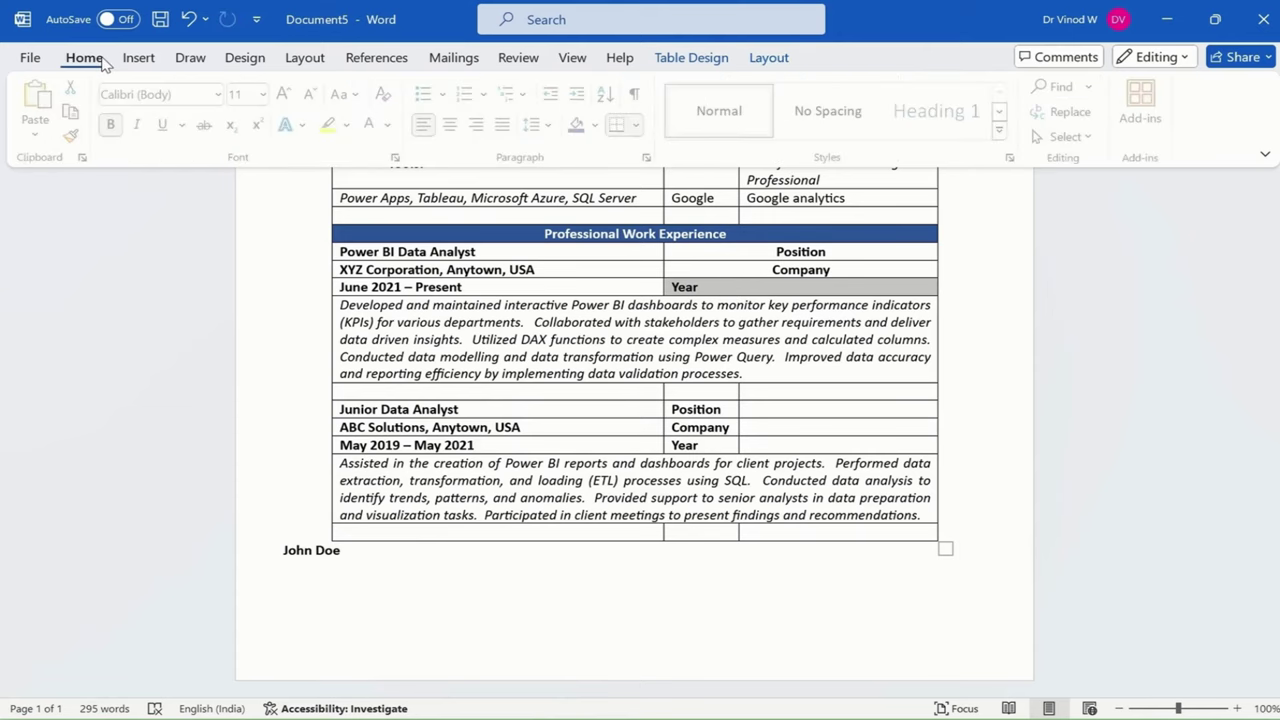
left_click(457, 128)
left_click(783, 340)
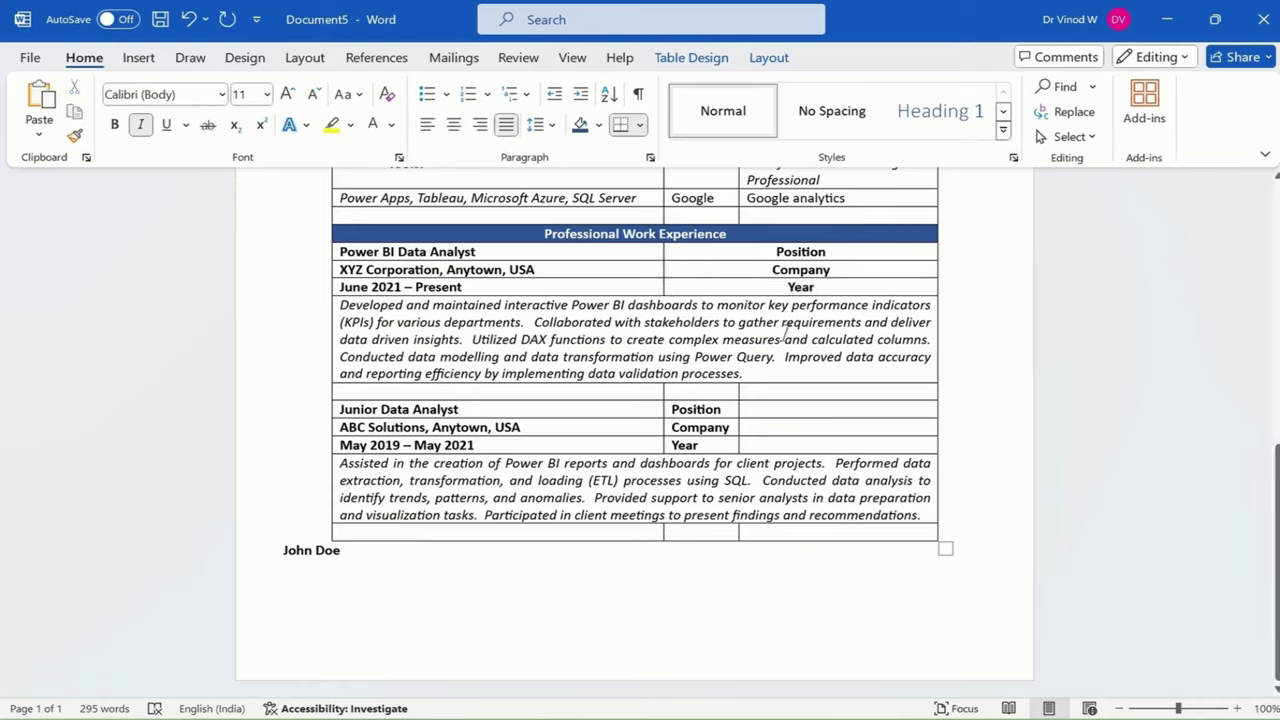
- Merge the Junior Data Analyst job's Position, Company and Year cells each with the empty cell beside it
left_click_drag(722, 409, 829, 409)
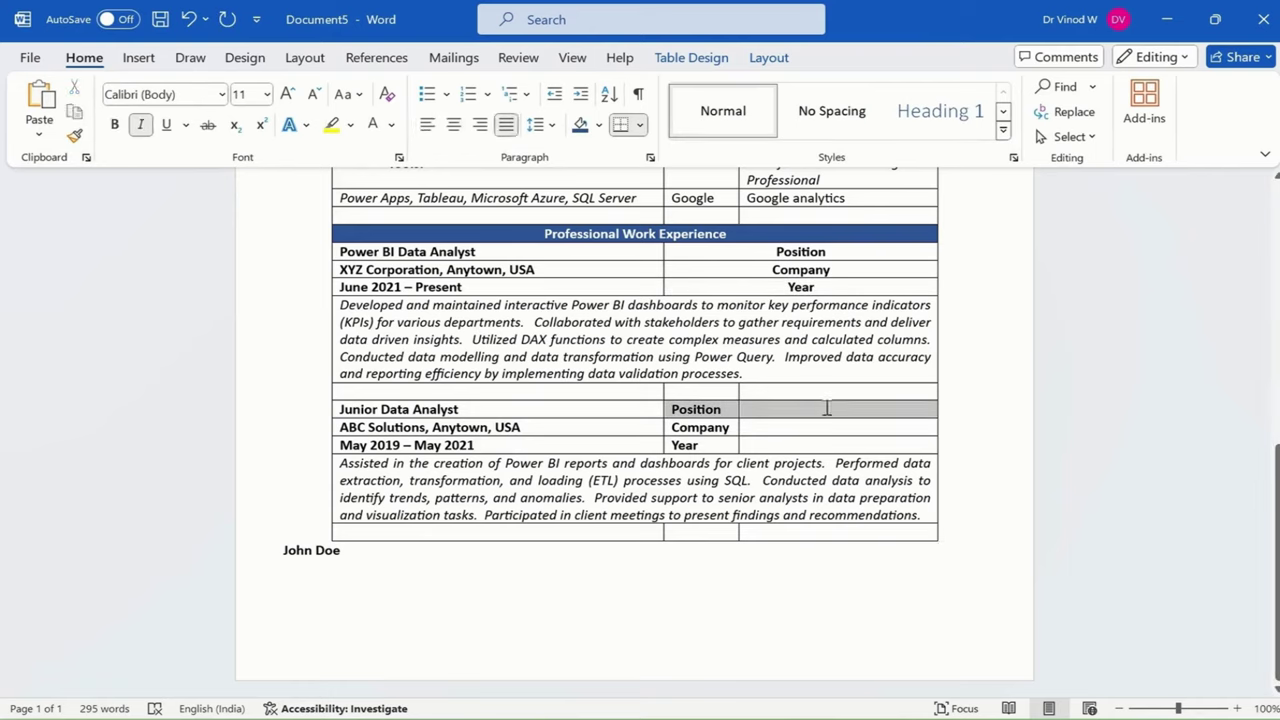
left_click(772, 59)
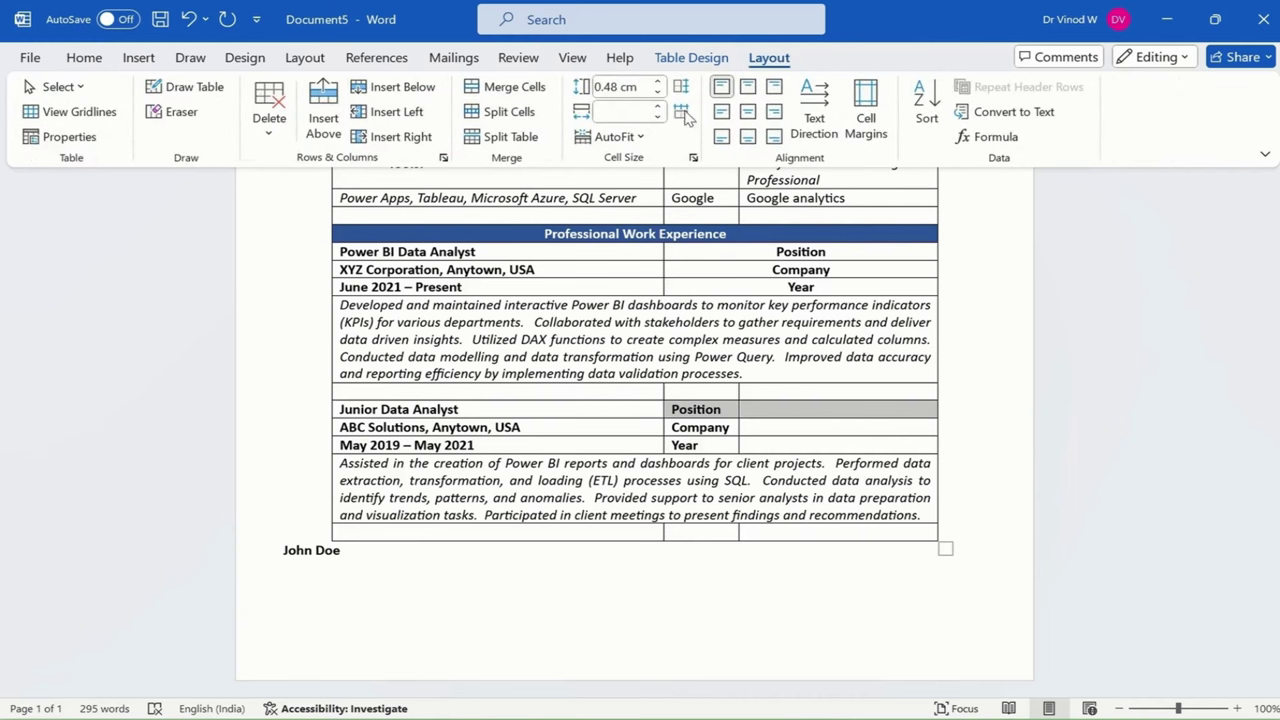
left_click(506, 88)
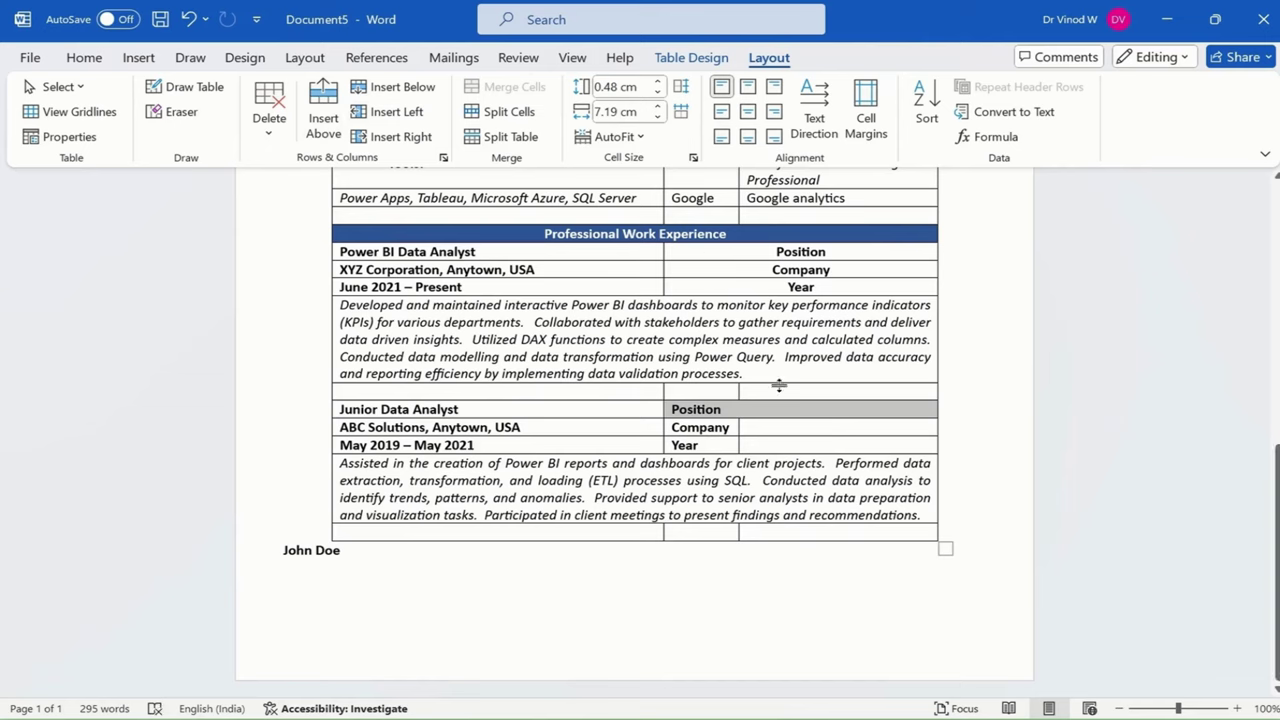
left_click_drag(733, 428, 900, 446)
left_click(506, 88)
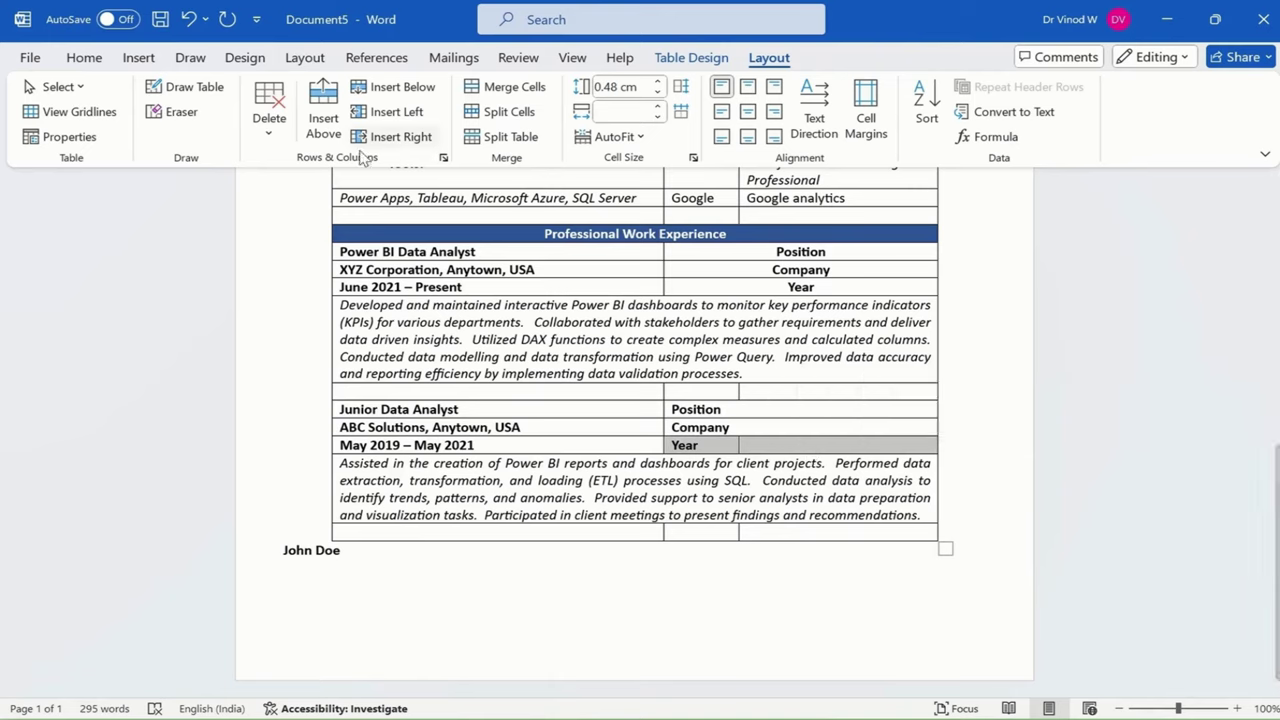
left_click(506, 88)
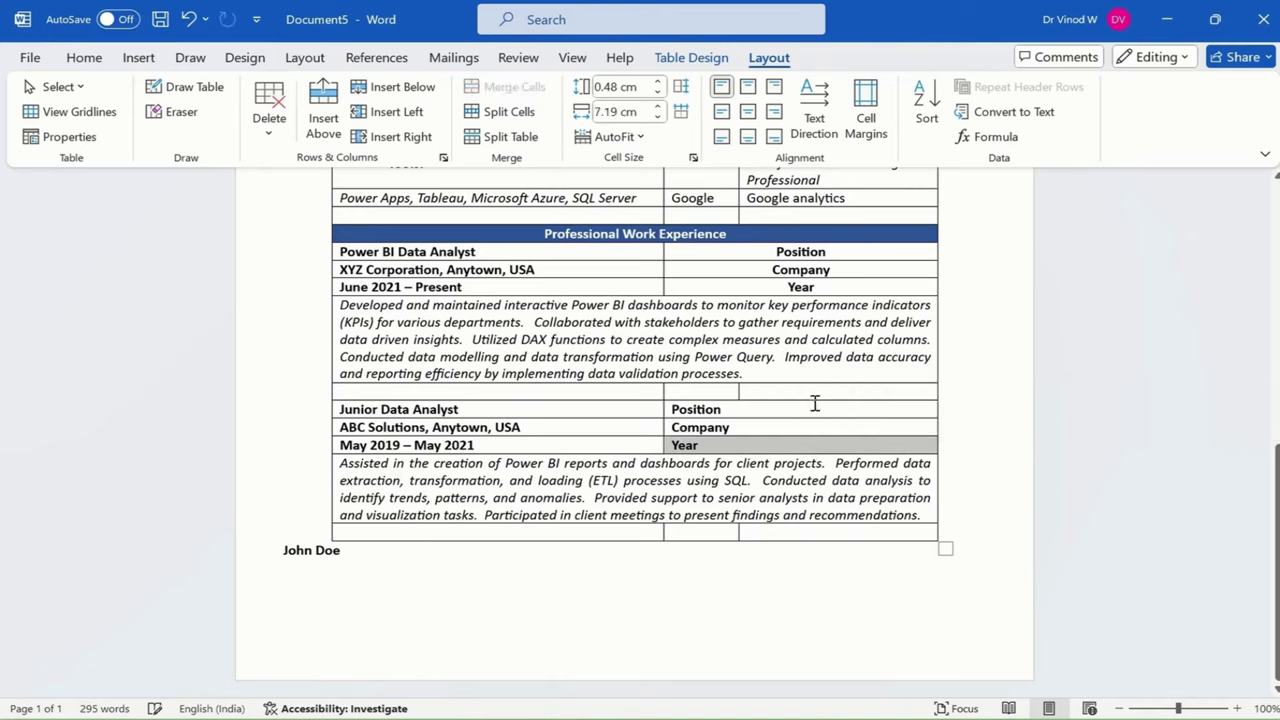
- Merge the cells of the empty row above Junior Data Analyst into one cell
left_click_drag(725, 412, 777, 449)
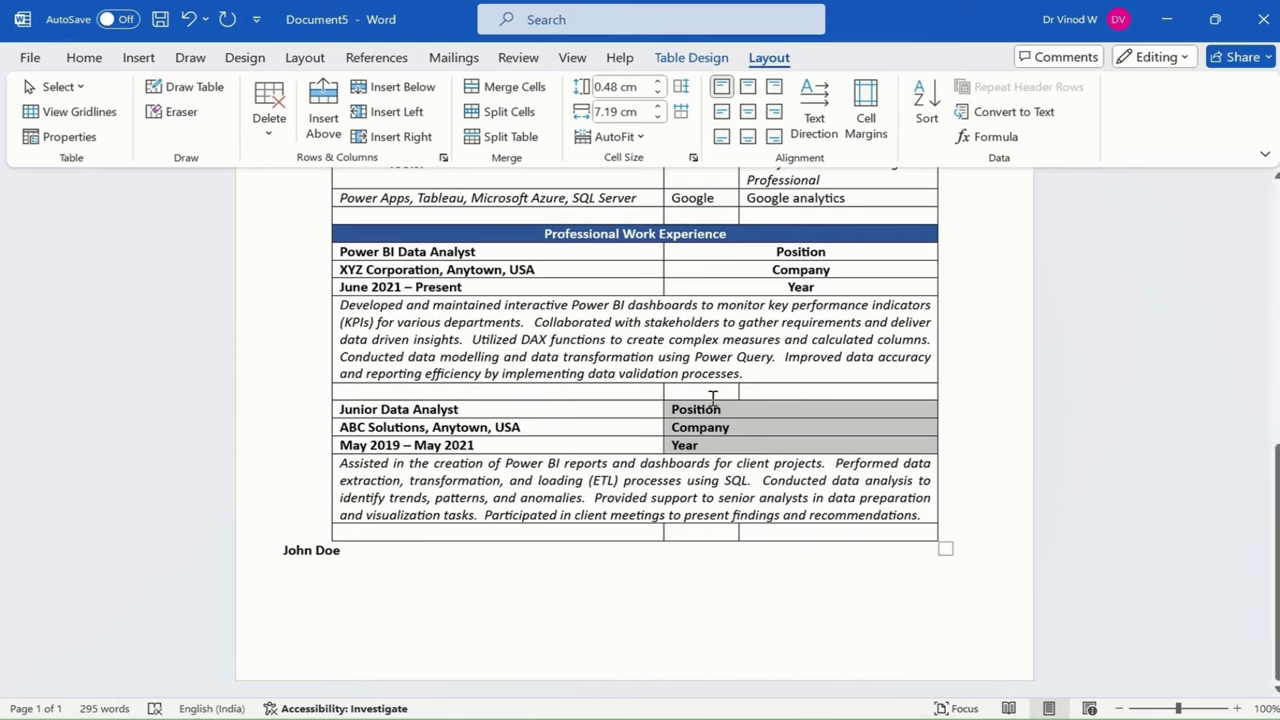
left_click_drag(712, 393, 788, 394)
left_click(586, 391)
left_click(778, 393, "shift")
left_click(505, 87)
key("Left")
- Centre the text of the Junior Data Analyst job's Position, Company and Year cells
left_click_drag(740, 409, 740, 448)
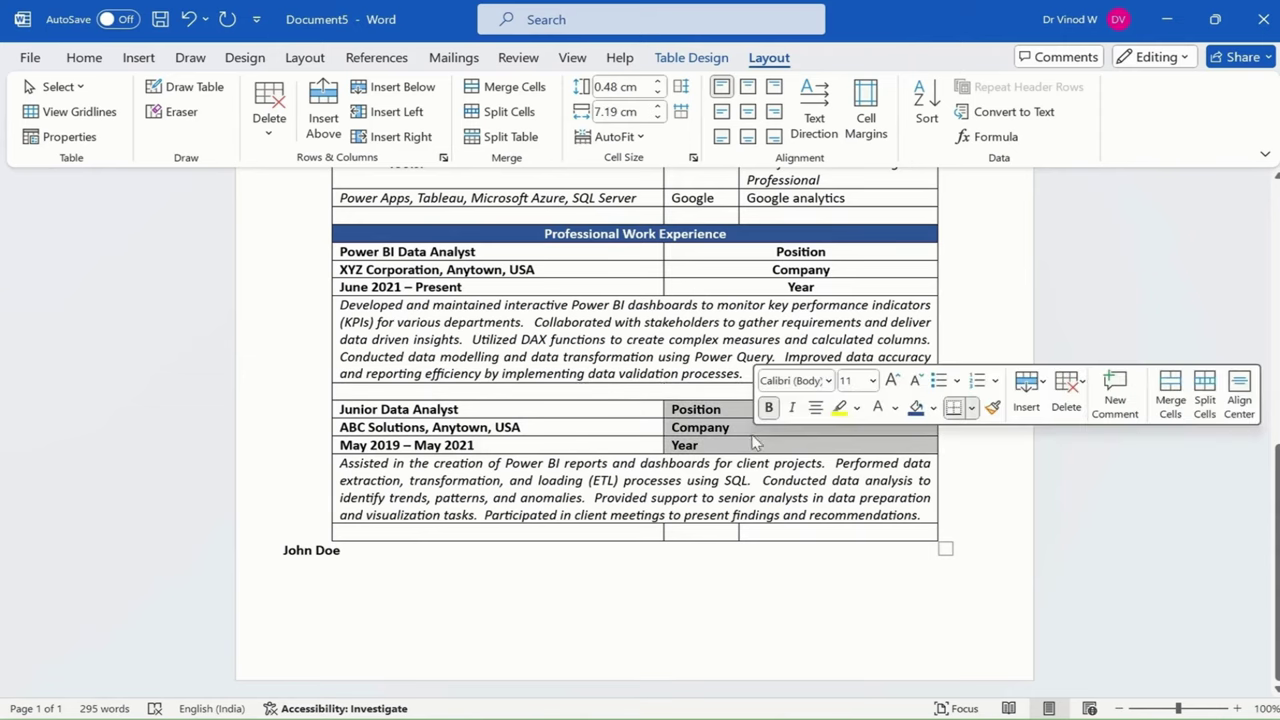
left_click(88, 60)
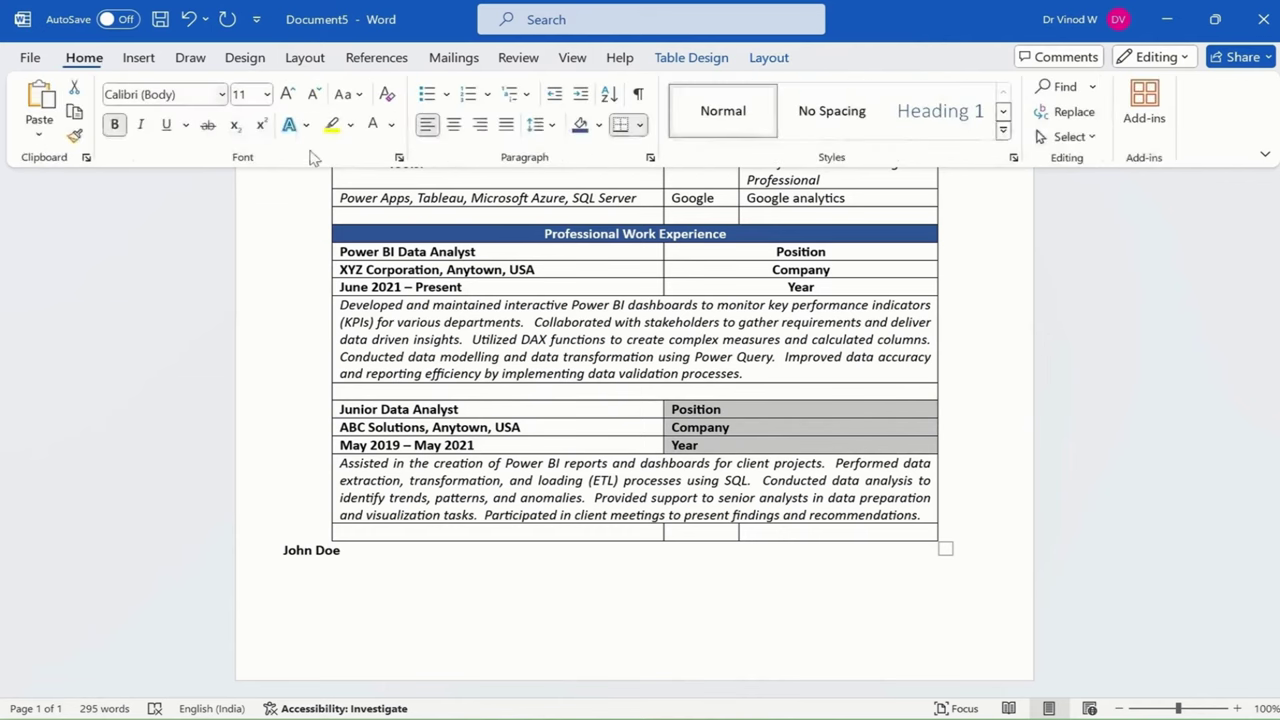
left_click(453, 124)
left_click(842, 393)
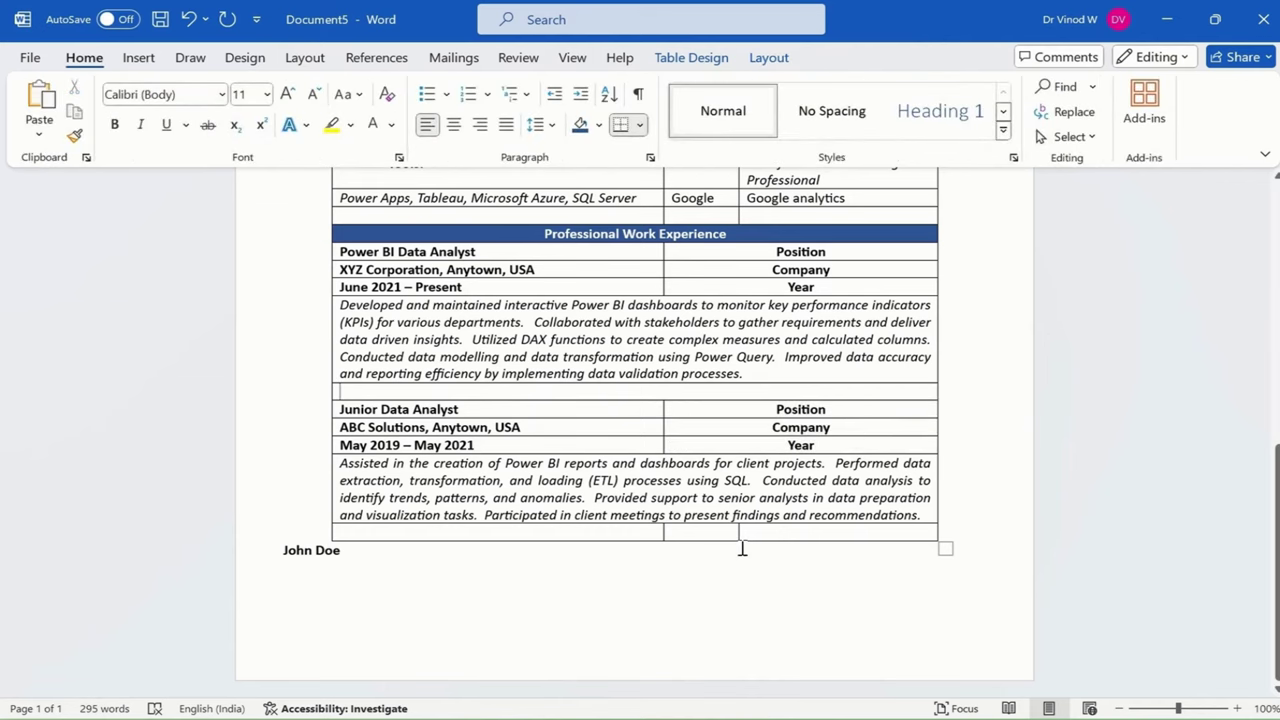
- Shade the table's empty last row light blue and merge its three cells into one
left_click_drag(640, 530, 840, 532)
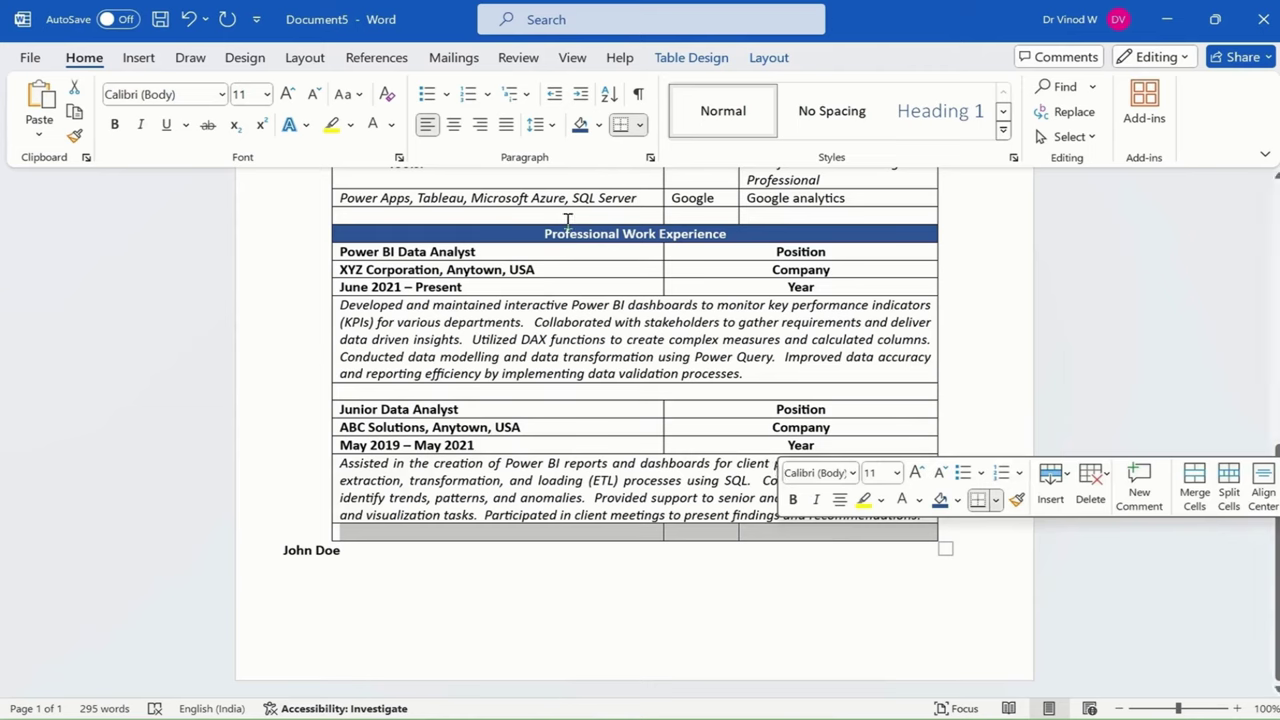
left_click(580, 126)
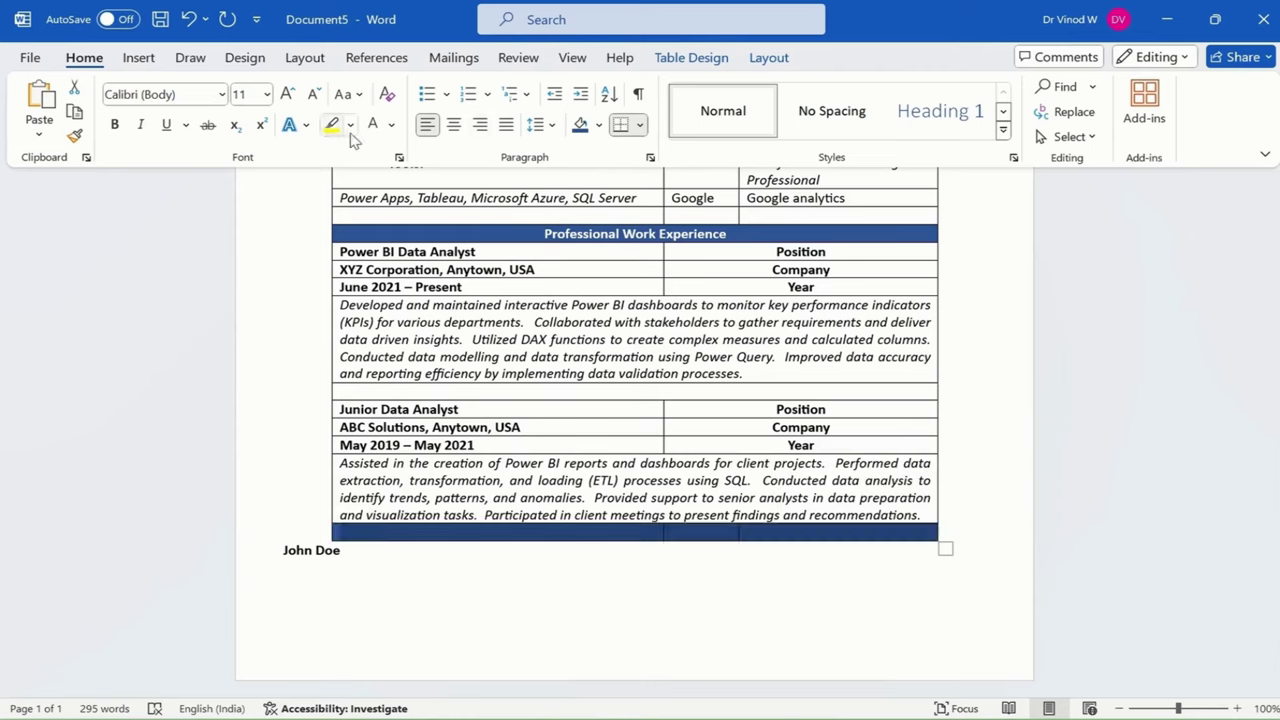
left_click(600, 126)
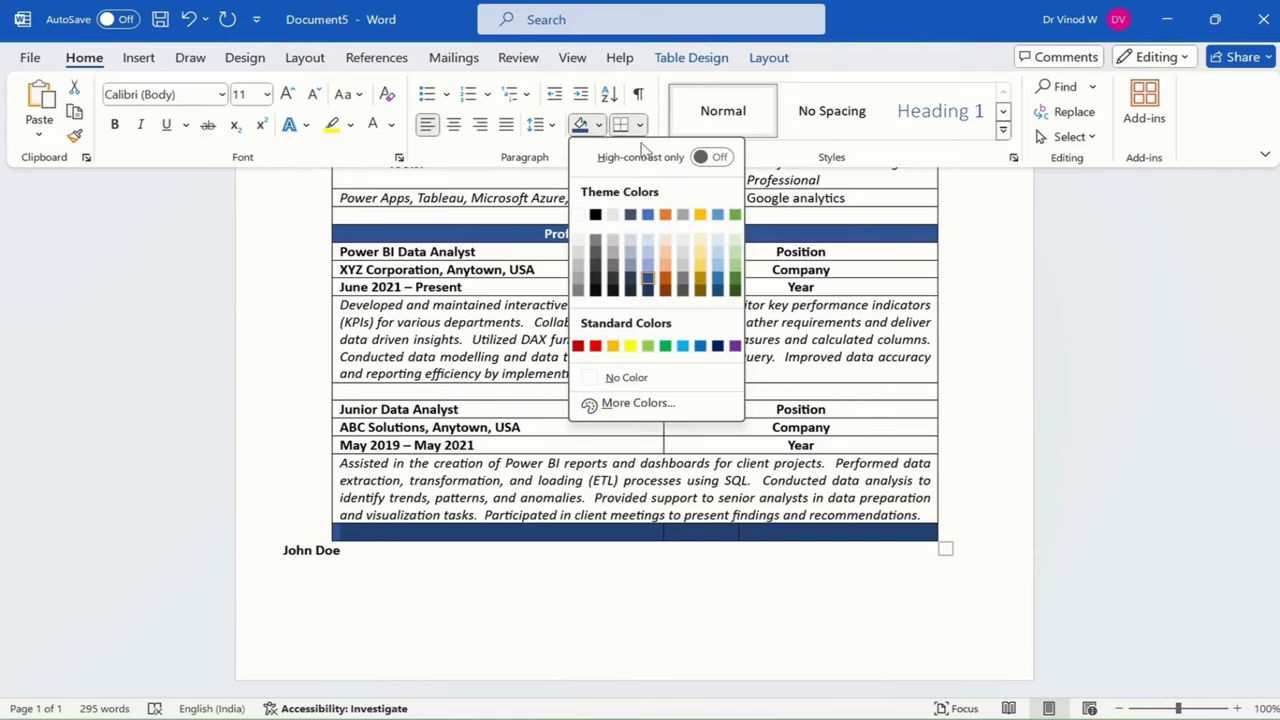
left_click(648, 248)
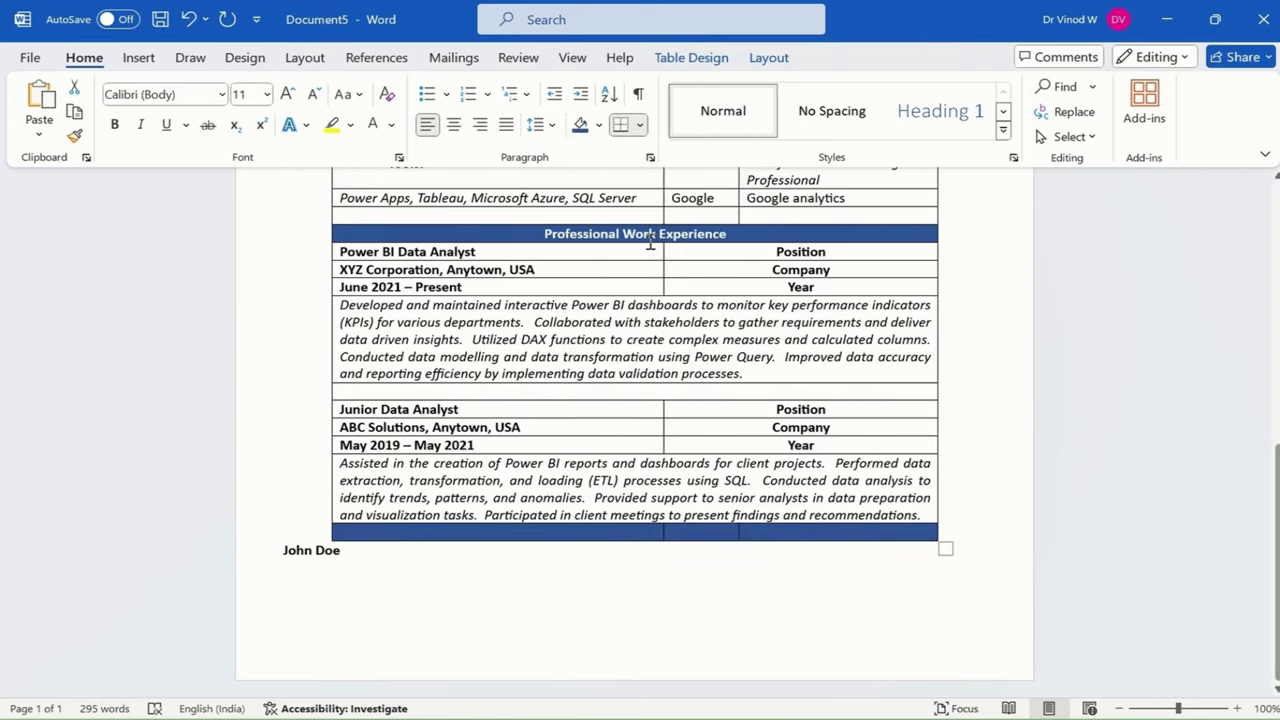
left_click(767, 57)
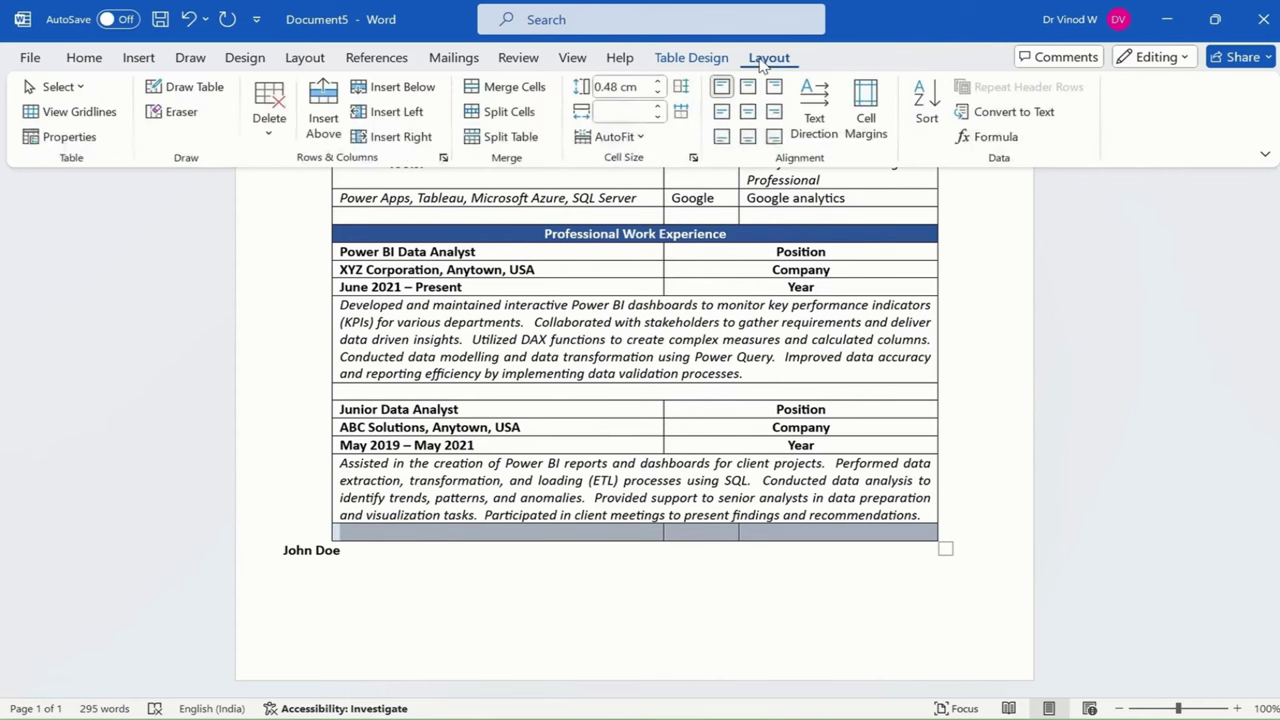
left_click(515, 89)
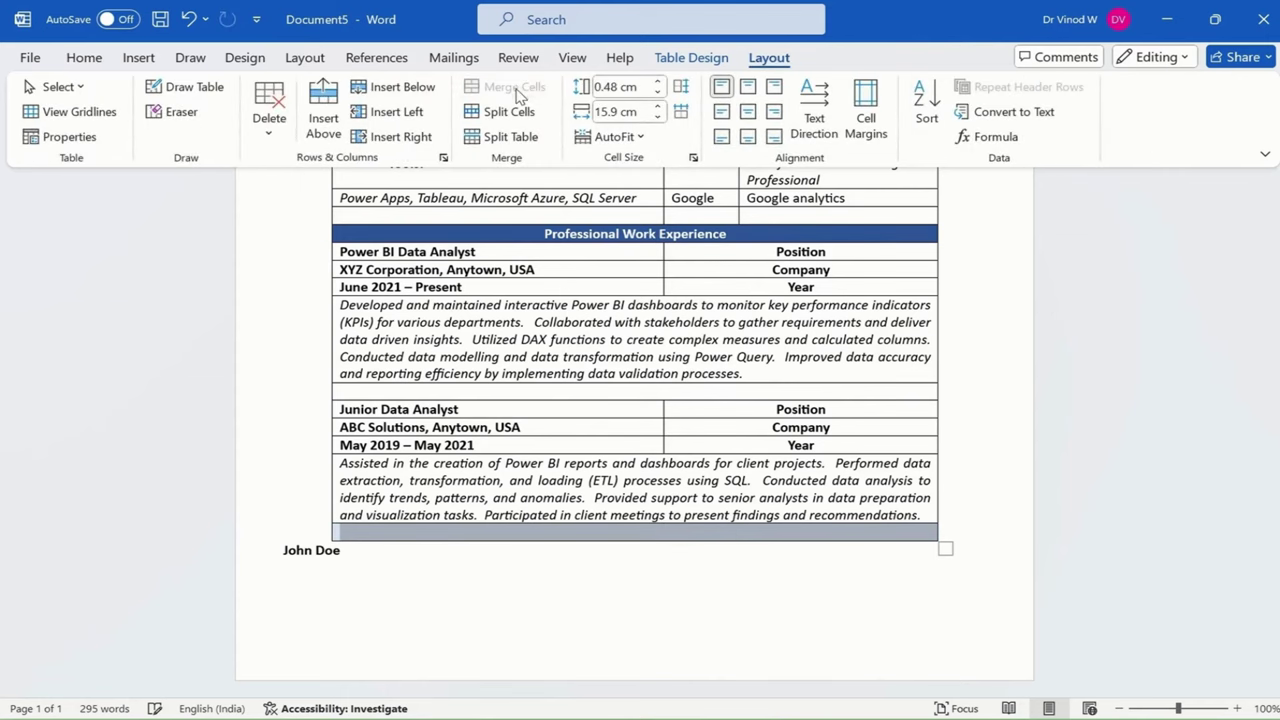
left_click(810, 577)
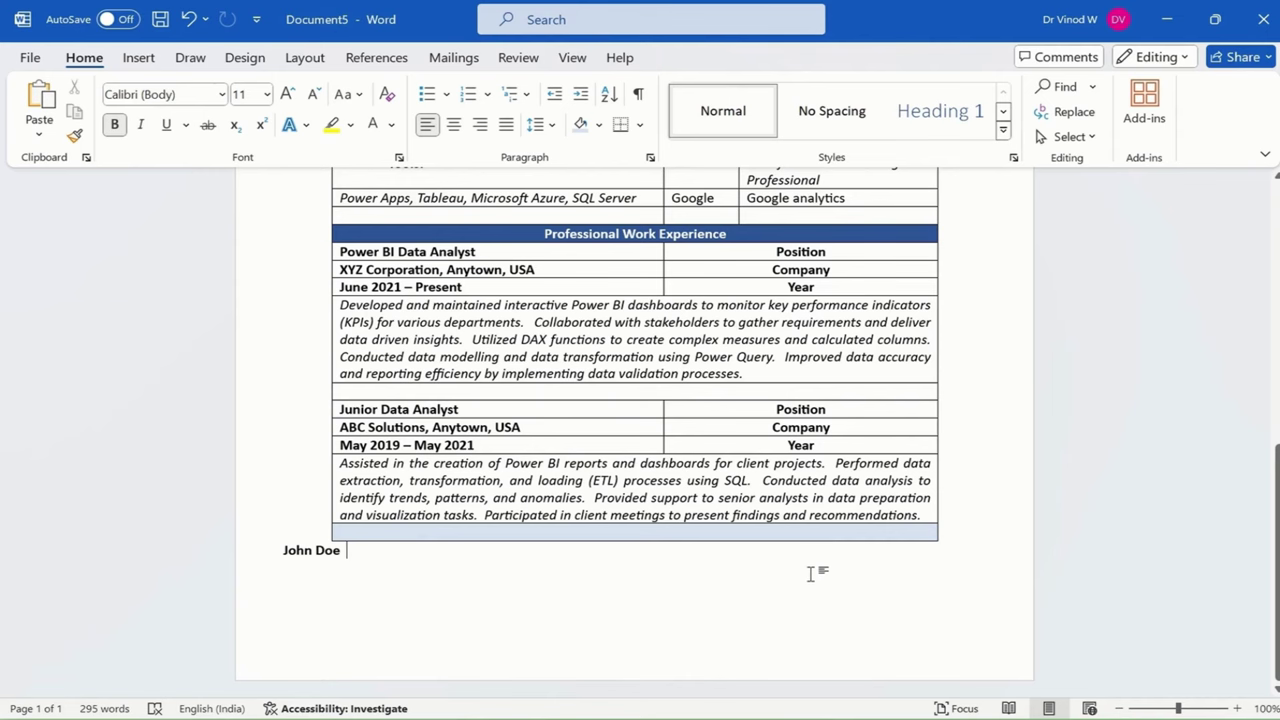
- Merge the cells of the empty row between Career Objective and the Skills and Education headings
scroll(812, 574, "up", 4)
scroll(812, 574, "down", 4)
scroll(812, 572, "down", 1)
scroll(812, 573, "up", 3)
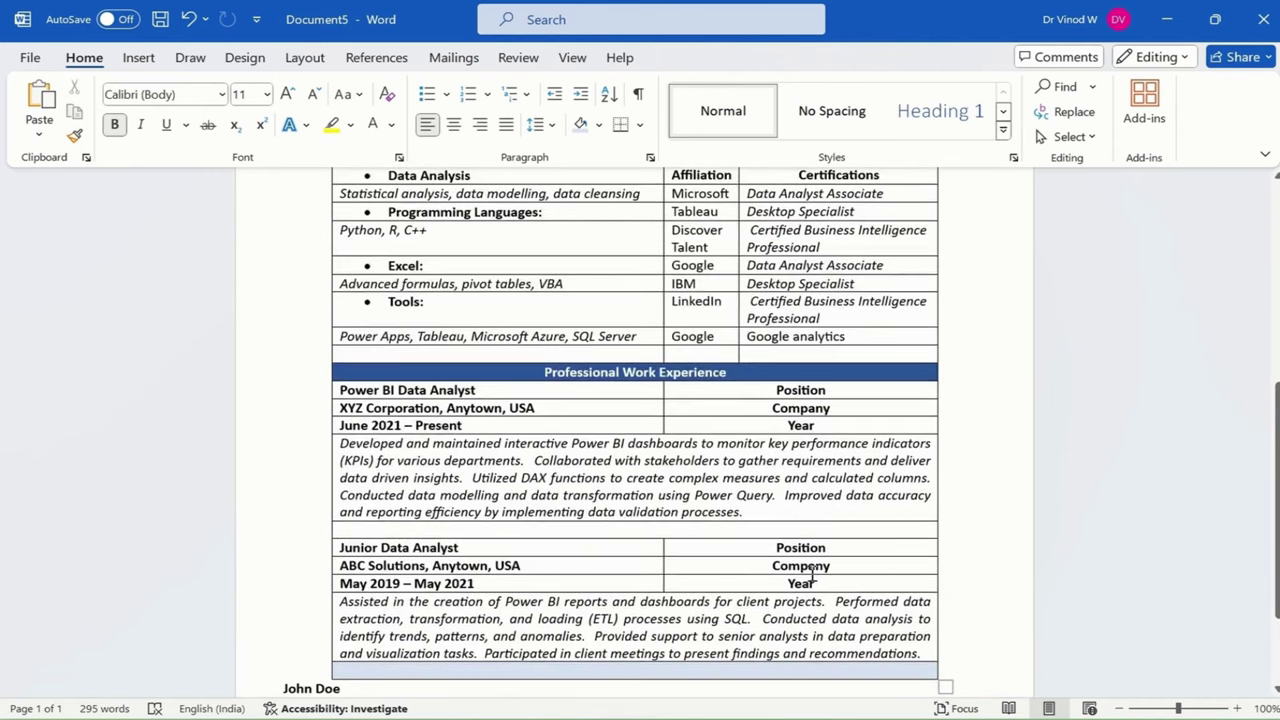
scroll(812, 574, "up", 6)
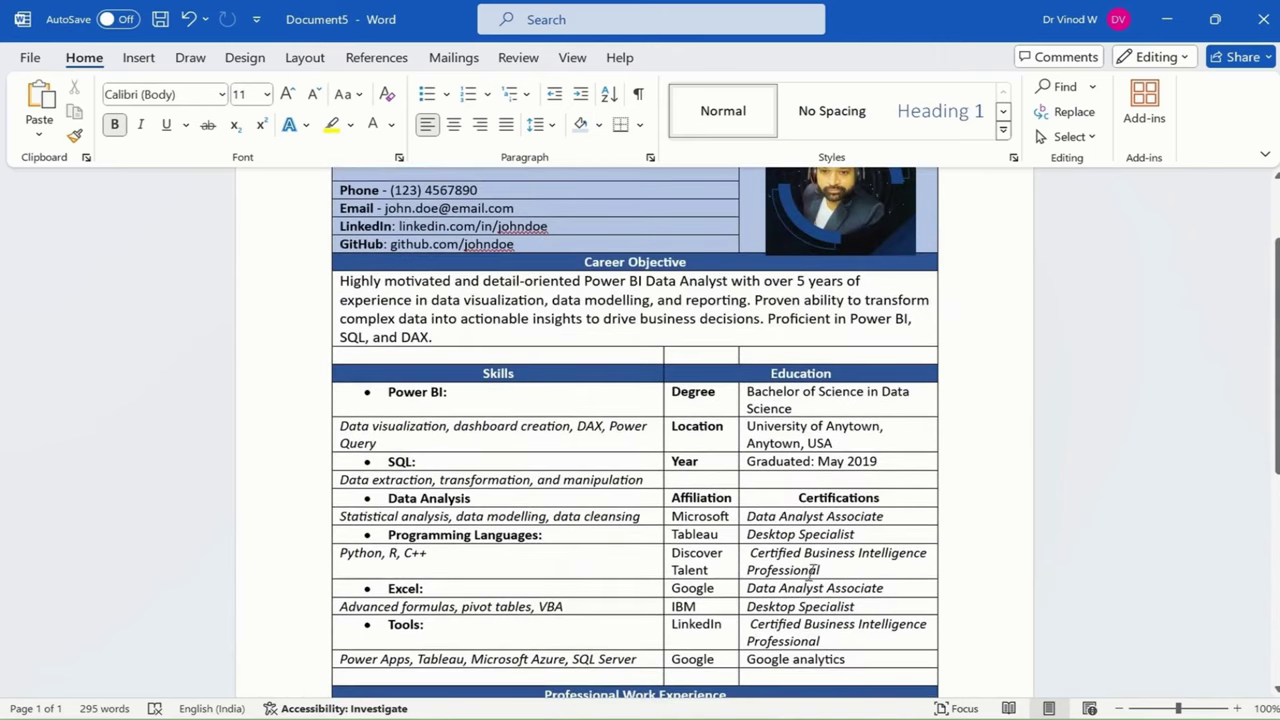
left_click_drag(644, 355, 830, 358)
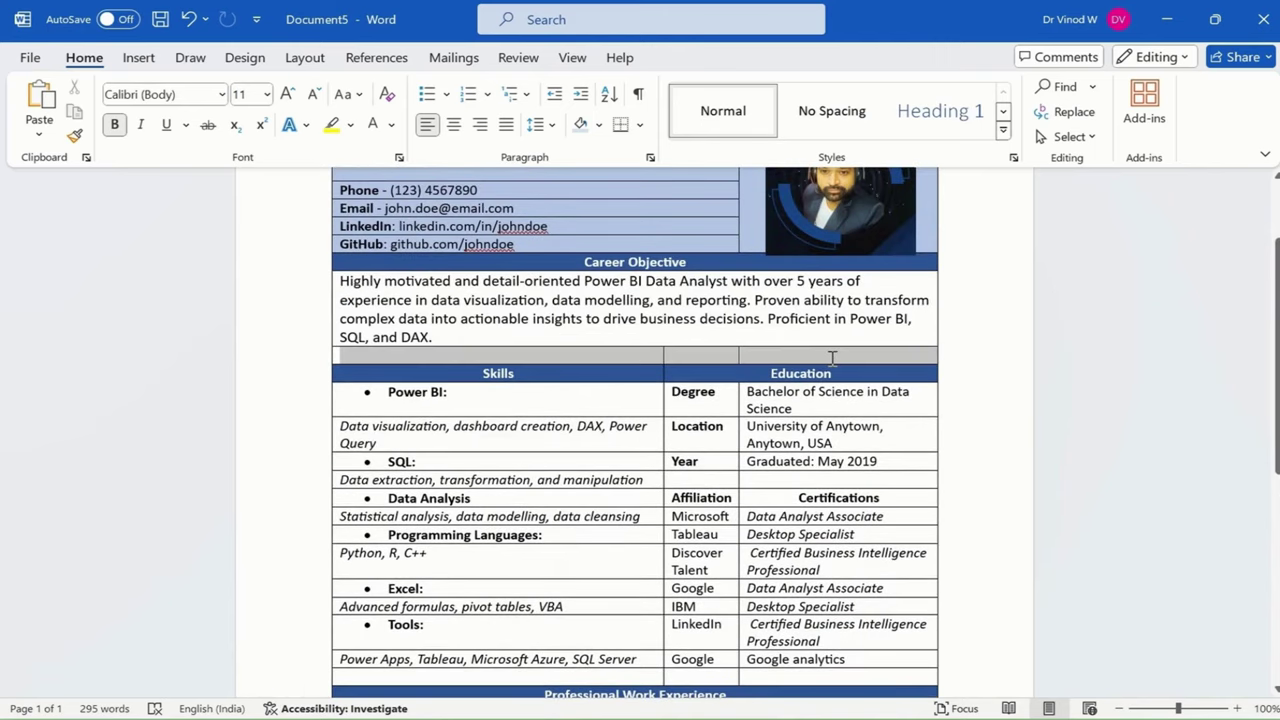
left_click(700, 60)
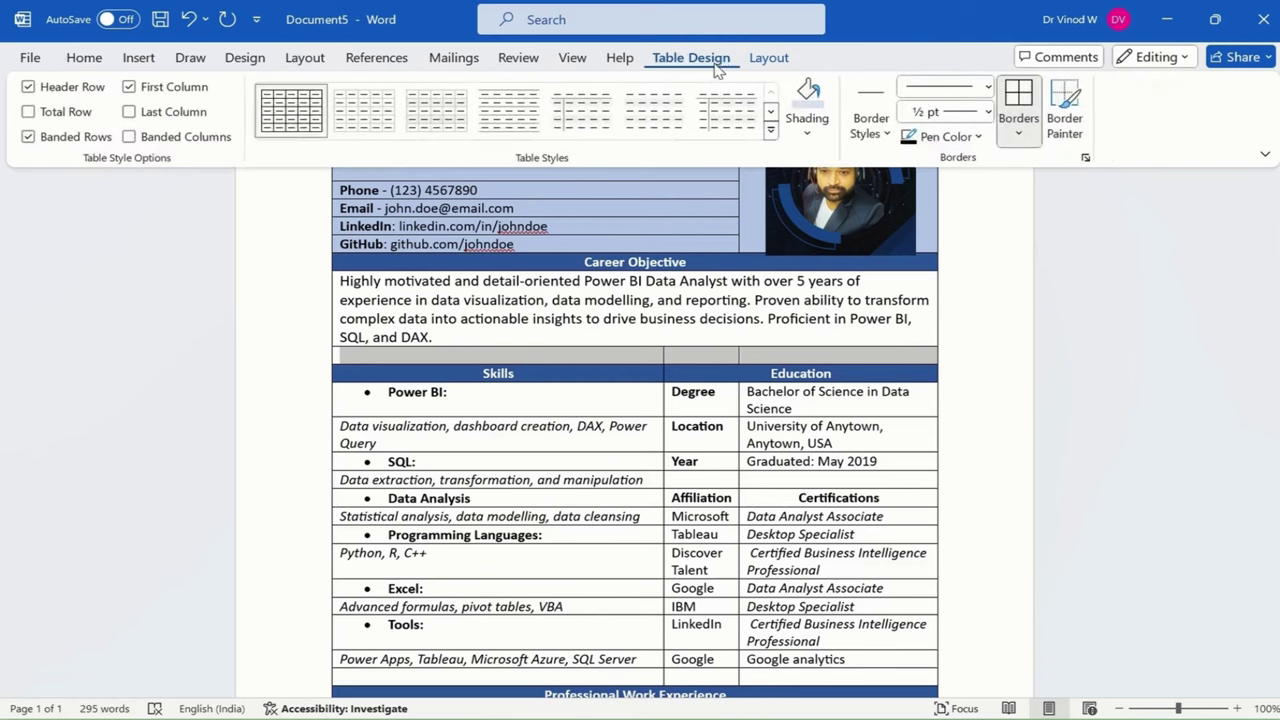
left_click(768, 60)
left_click(507, 88)
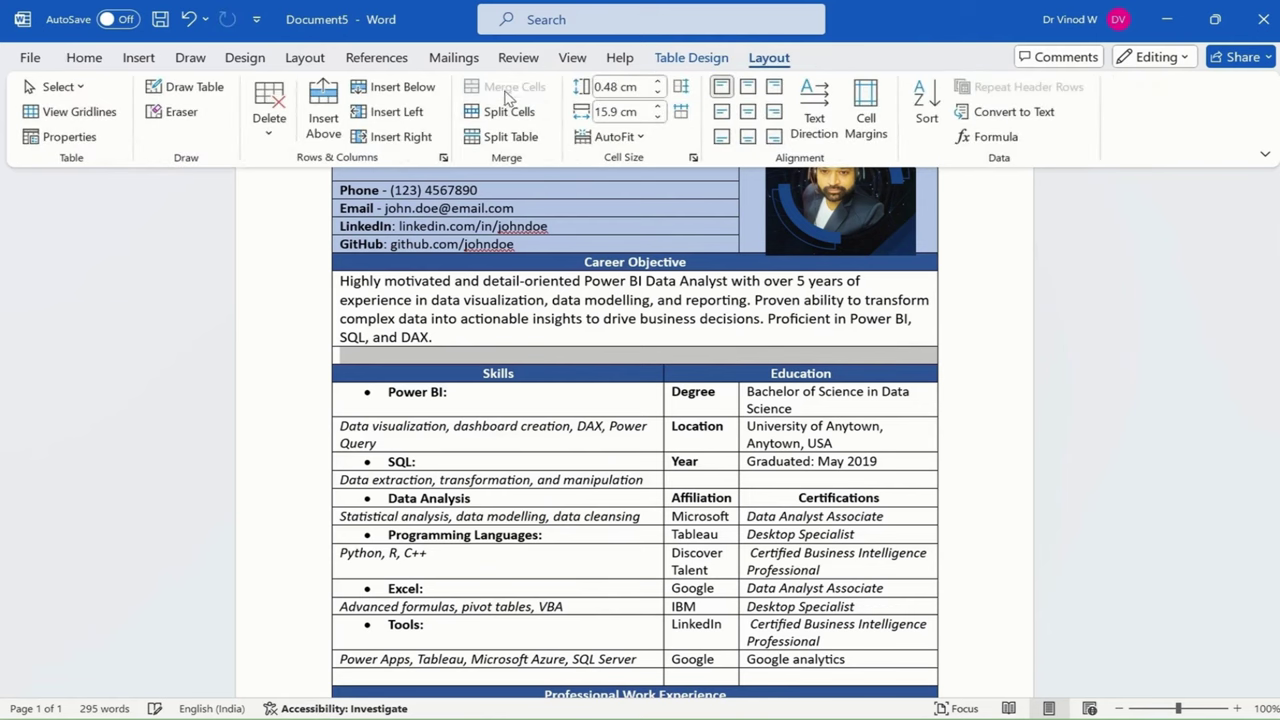
left_click(688, 357)
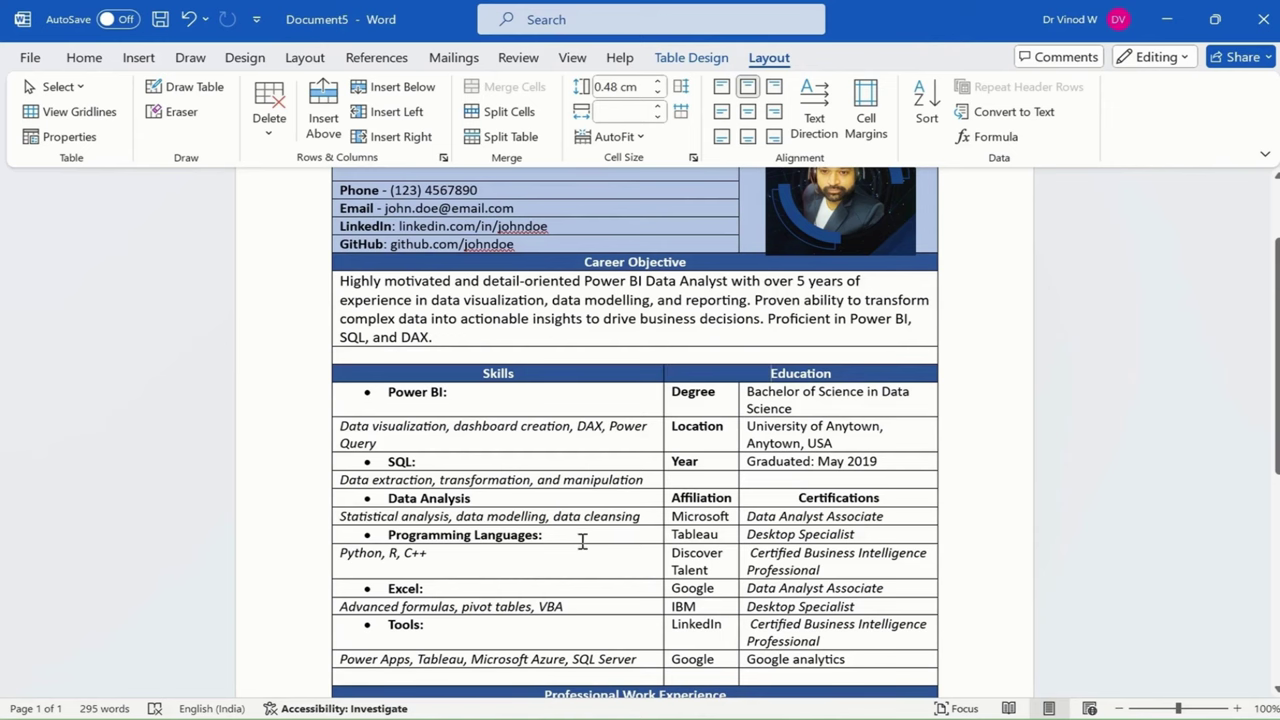
- Add an underscore signature line above the name below the table, with a blank line above it
scroll(582, 541, "down", 5)
left_click(286, 550)
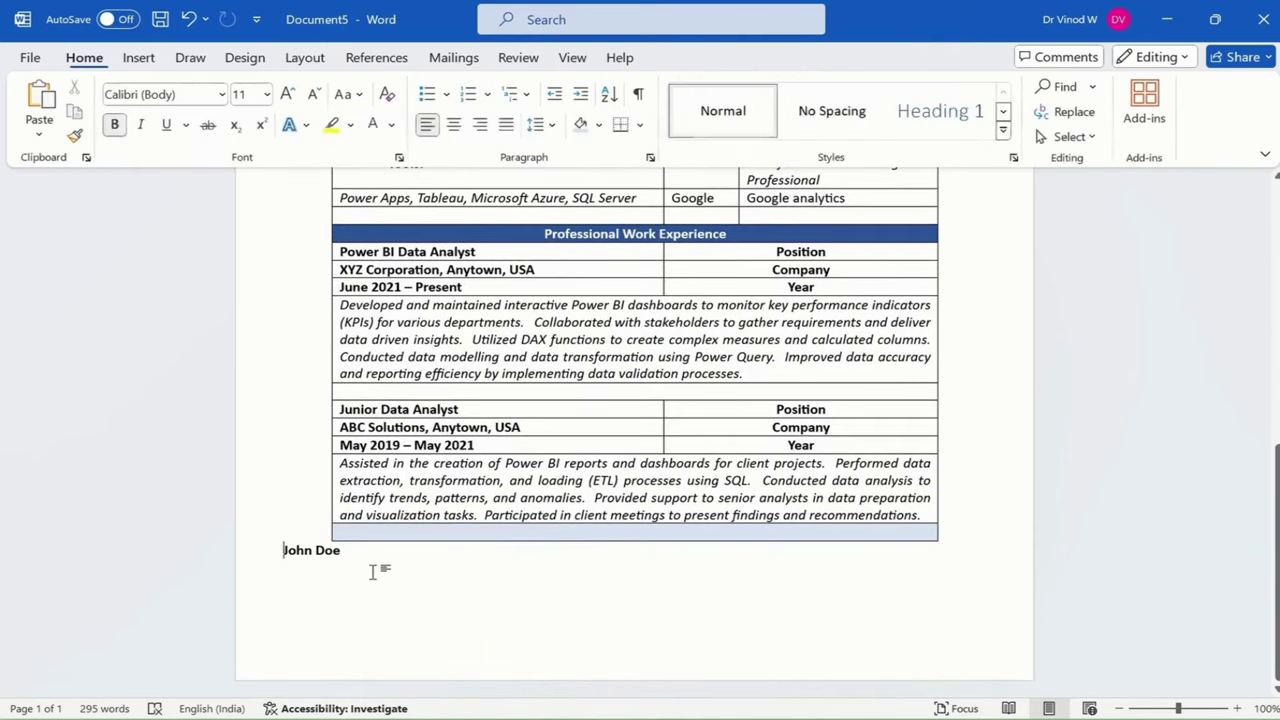
key("Return")
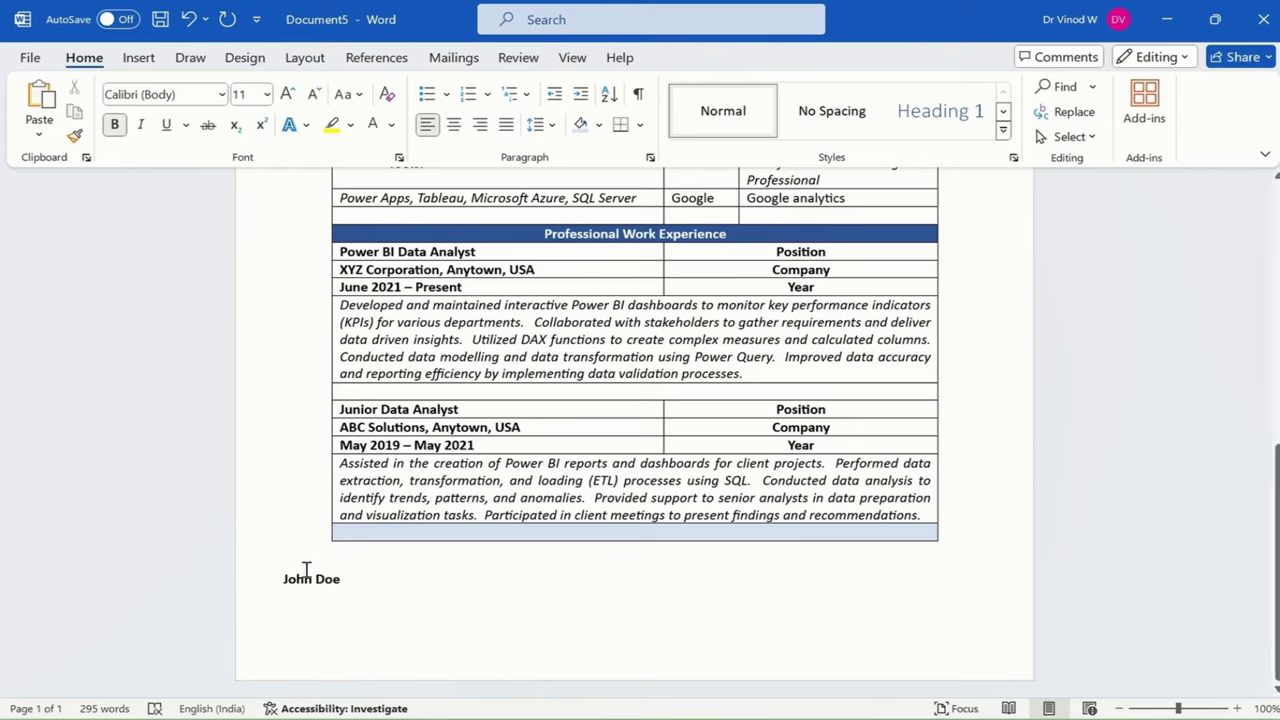
type("_______________")
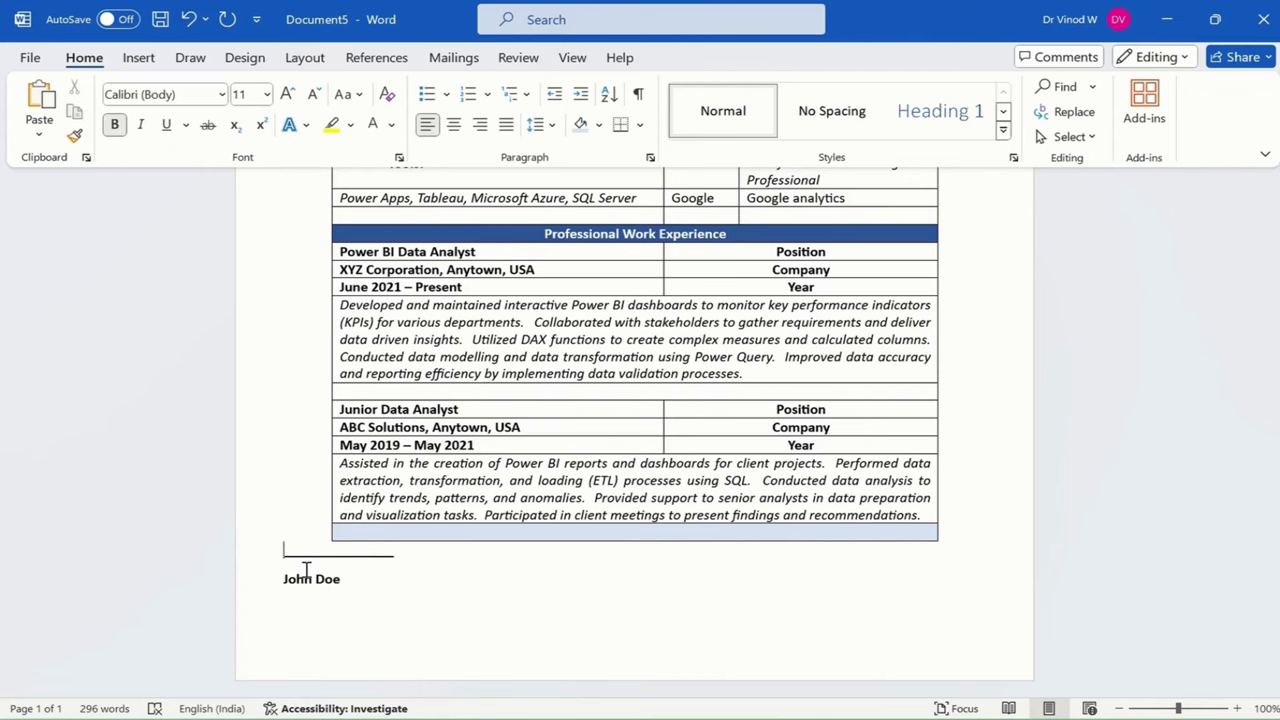
key("Up")
key("Down")
key("Return")
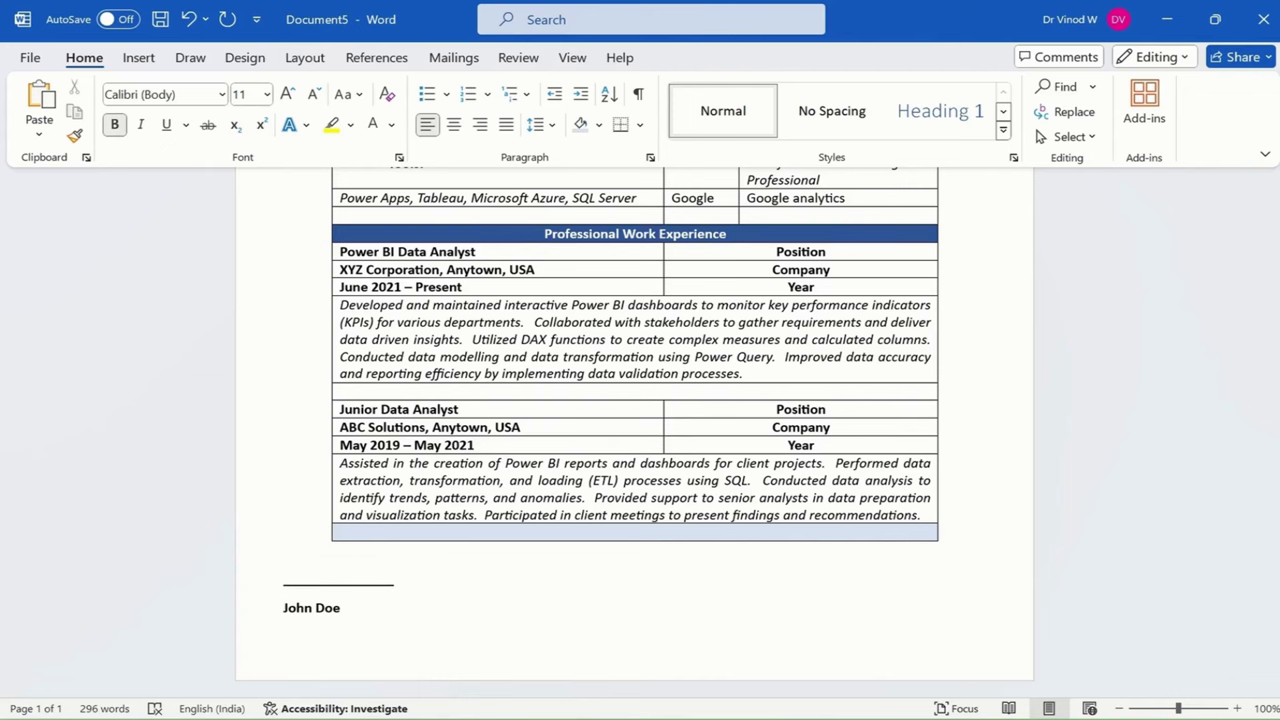
- Remove all borders from the entire resume table
scroll(1040, 500, "up", 8)
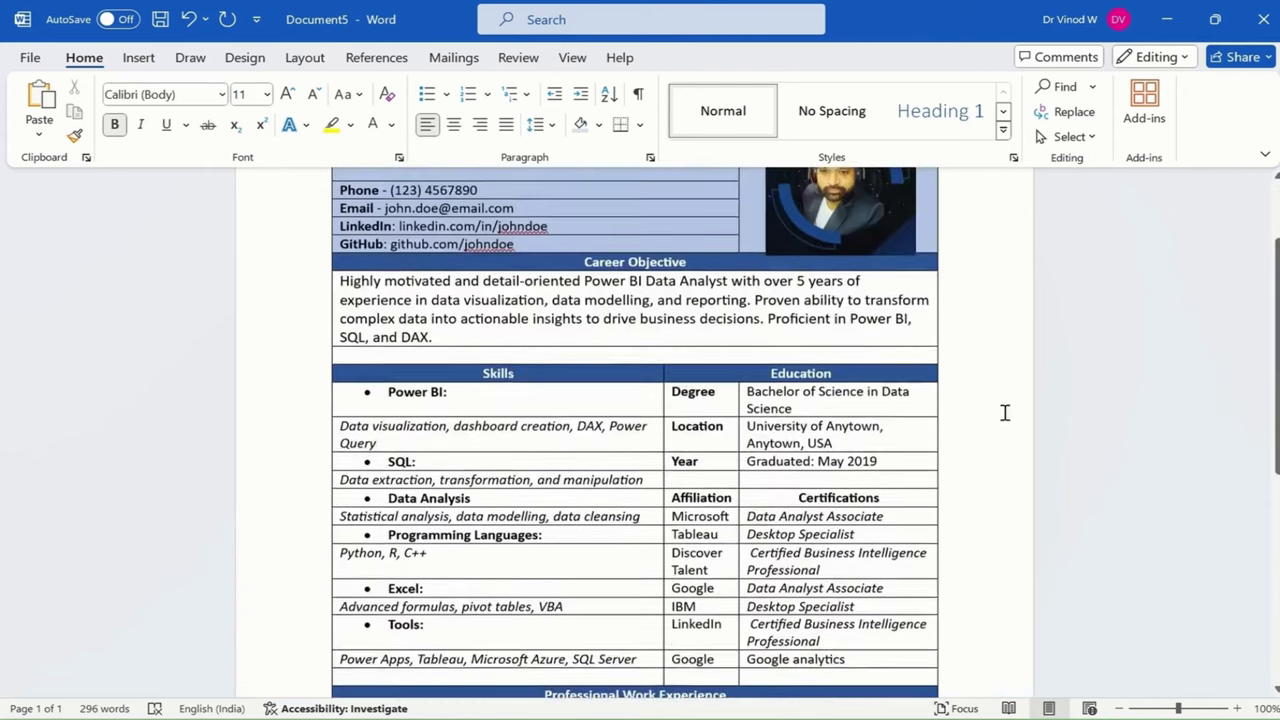
scroll(1005, 413, "up", 2)
left_click(694, 274)
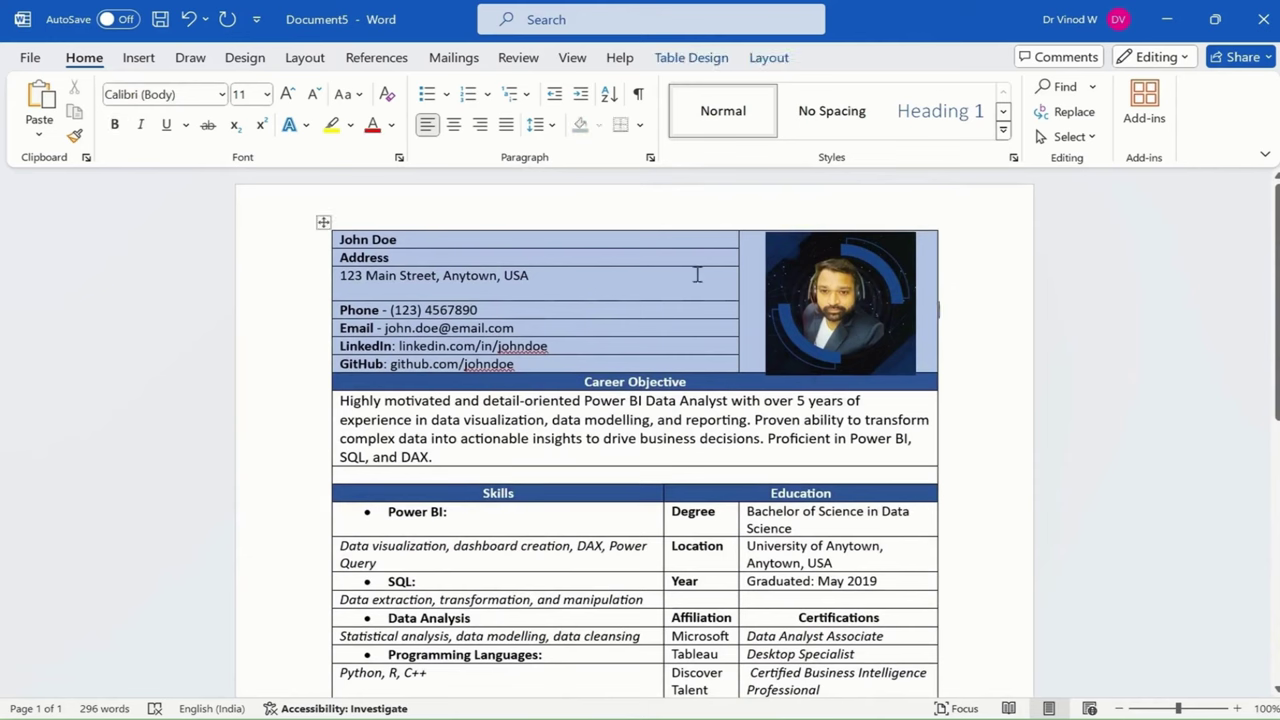
left_click(324, 222)
left_click(769, 57)
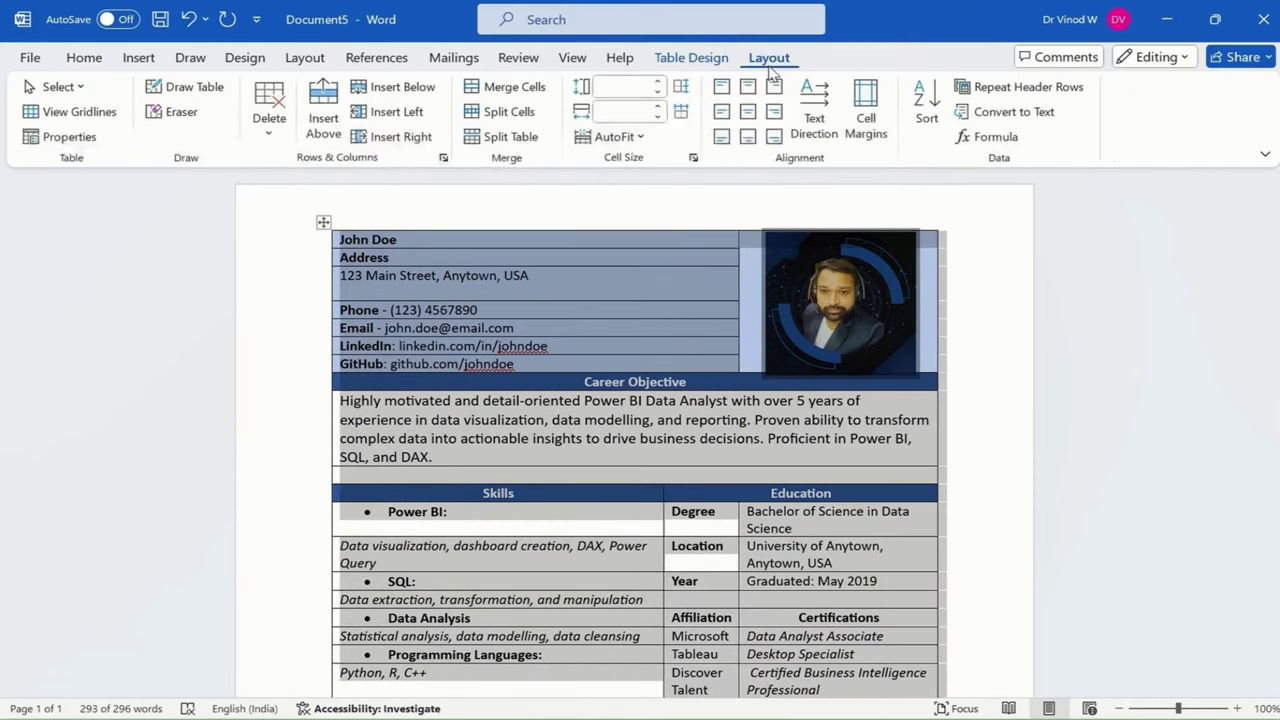
left_click(716, 62)
left_click(1018, 134)
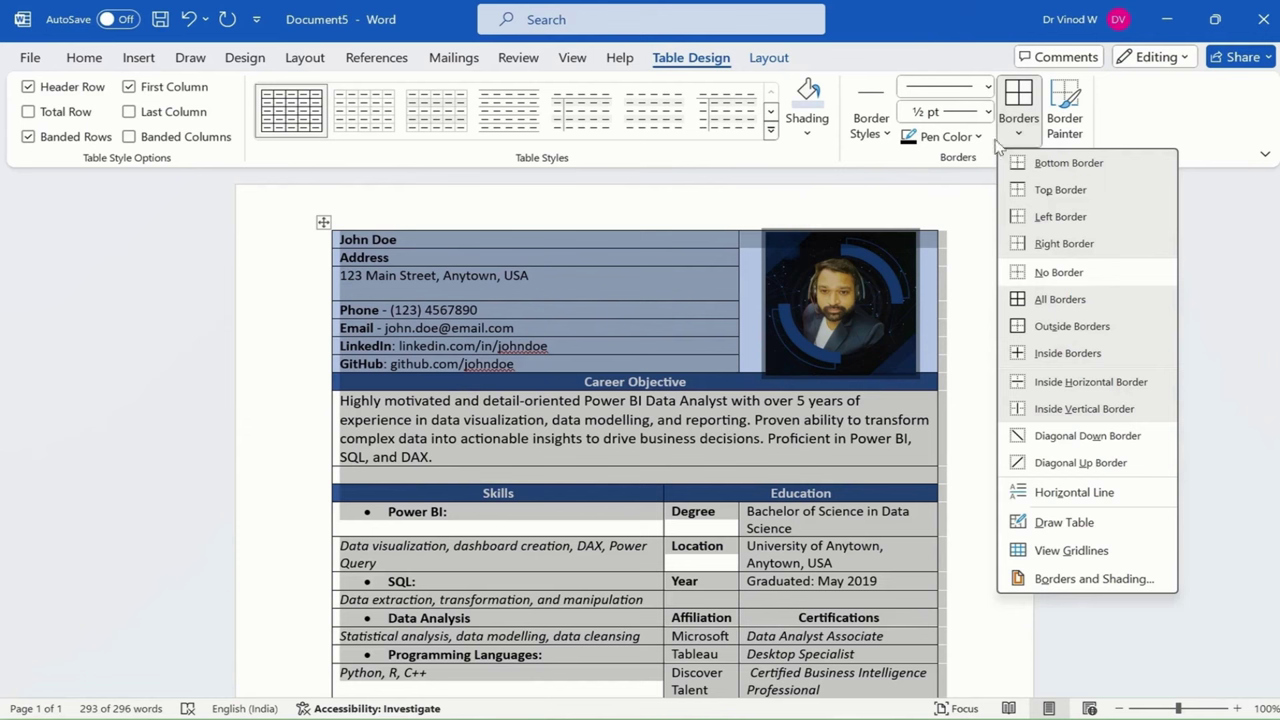
left_click(1060, 272)
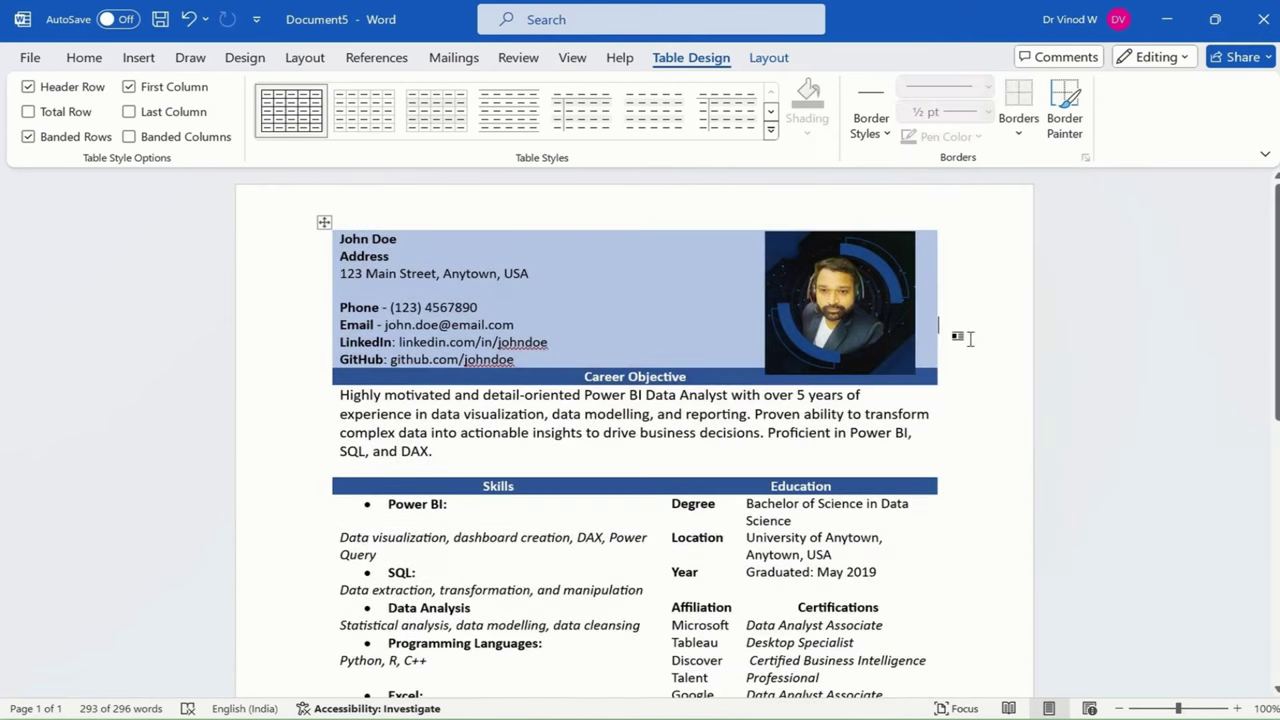
- Try outside borders around the entire resume table and undo them, leaving the table borderless
scroll(975, 345, "down", 10)
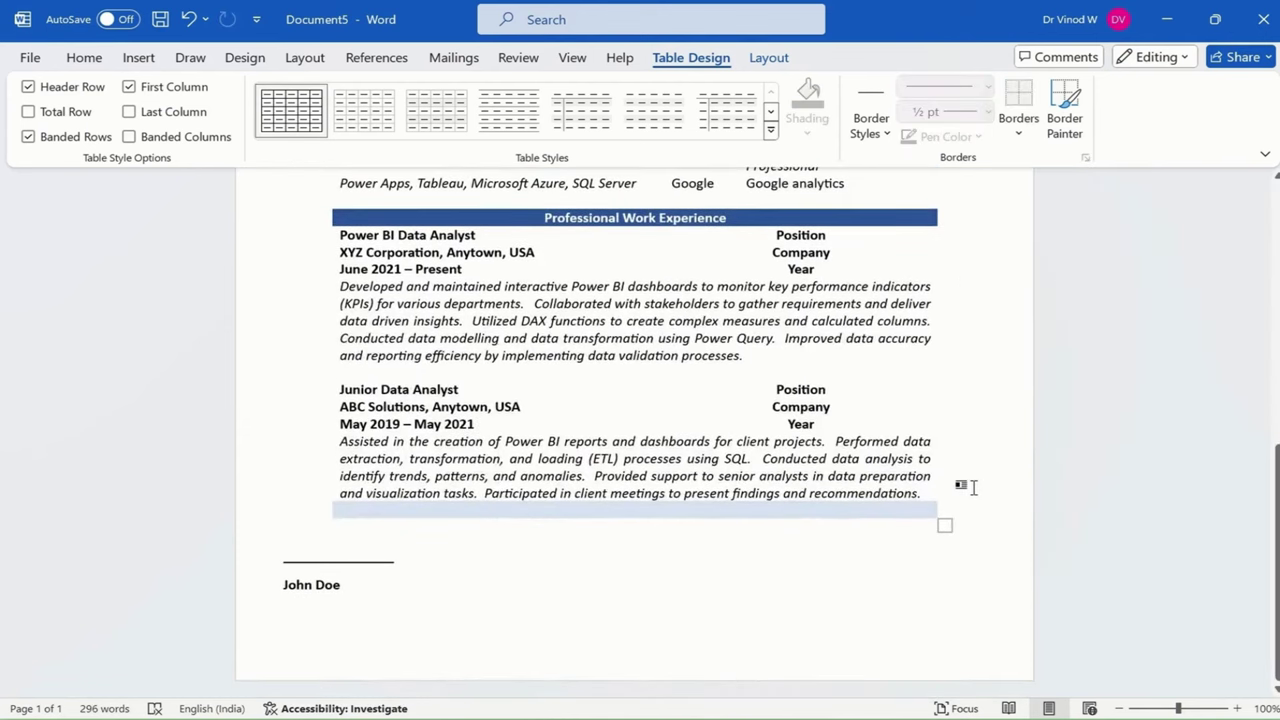
scroll(975, 485, "up", 10)
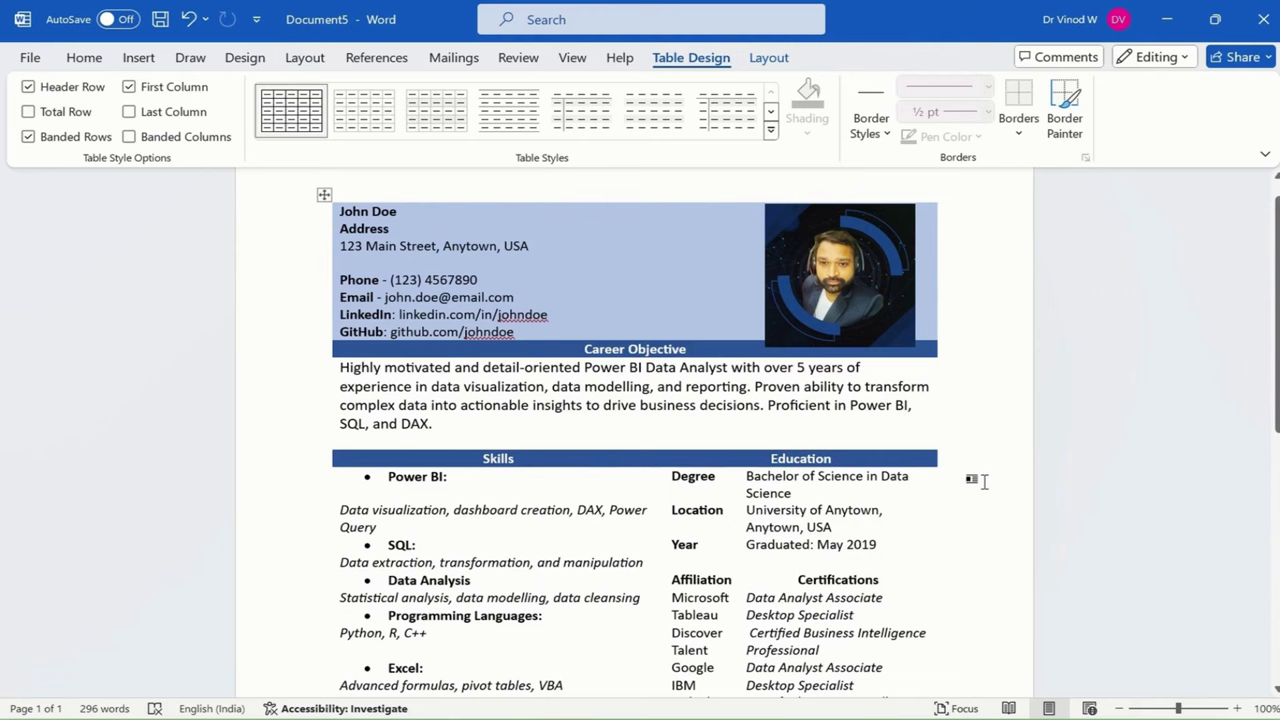
left_click(324, 194)
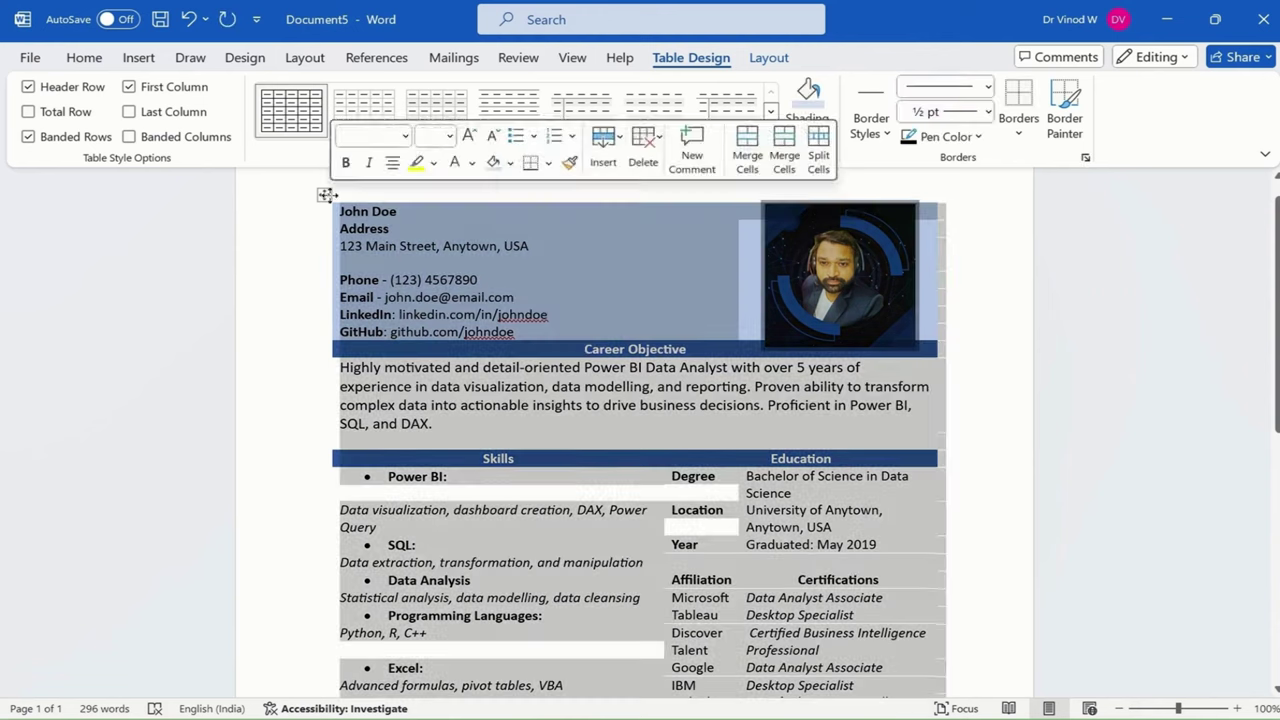
left_click(1026, 128)
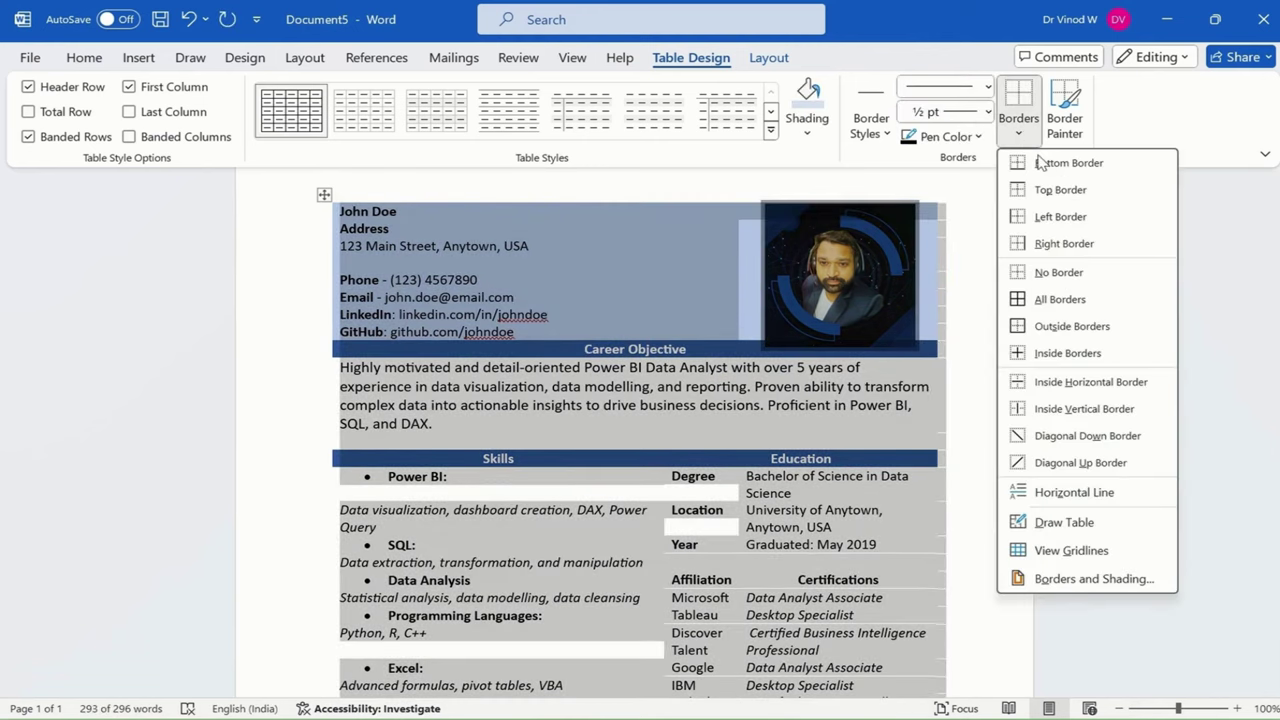
left_click(1112, 326)
left_click(960, 335)
scroll(977, 360, "down", 10)
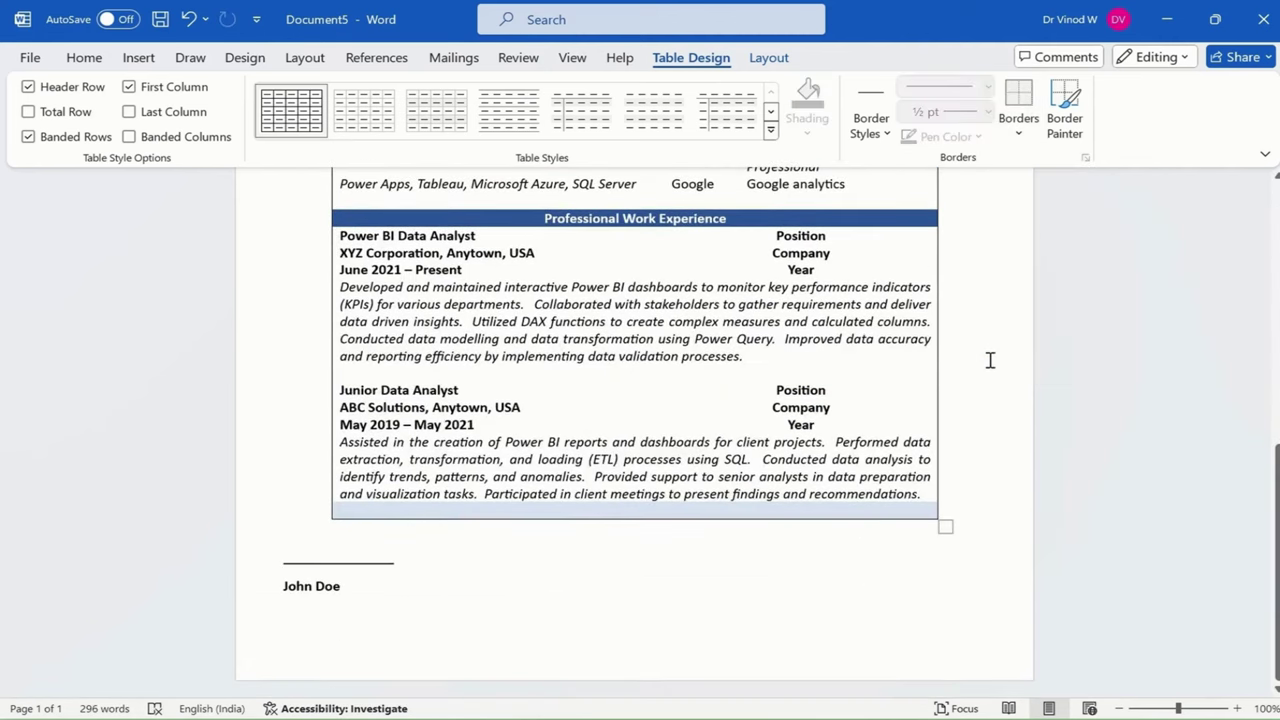
scroll(990, 360, "up", 10)
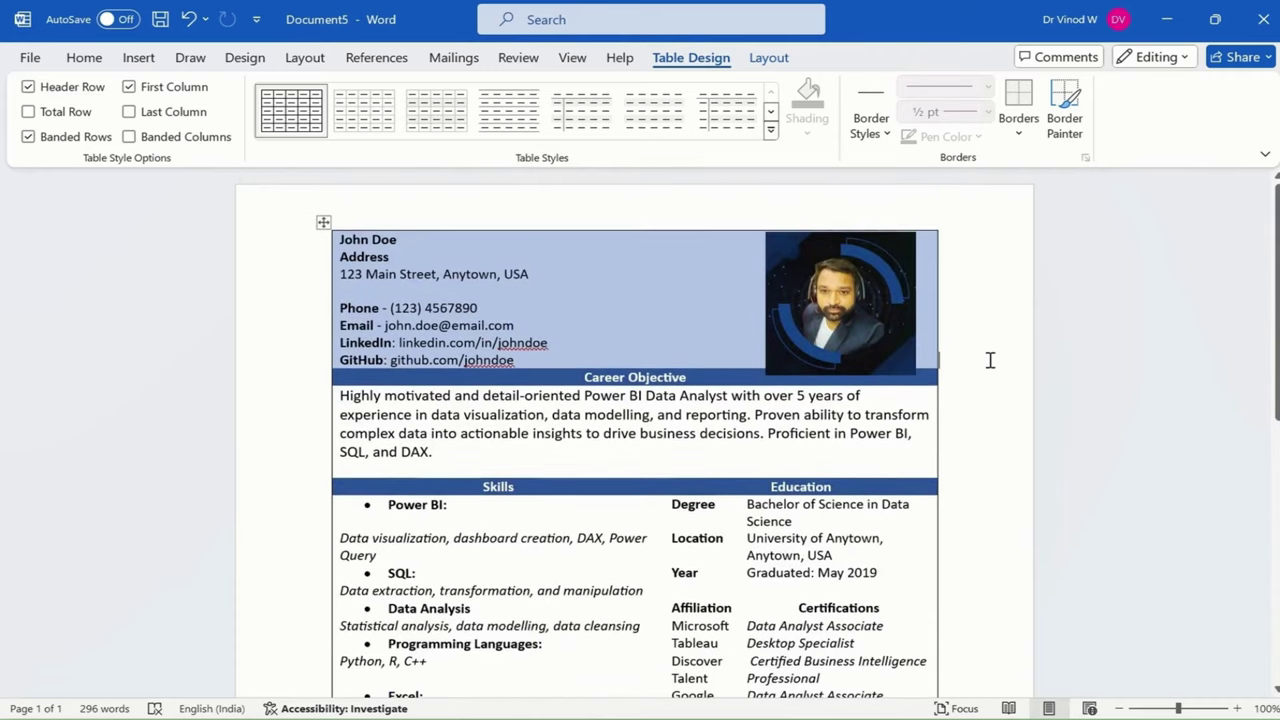
scroll(849, 497, "down", 12)
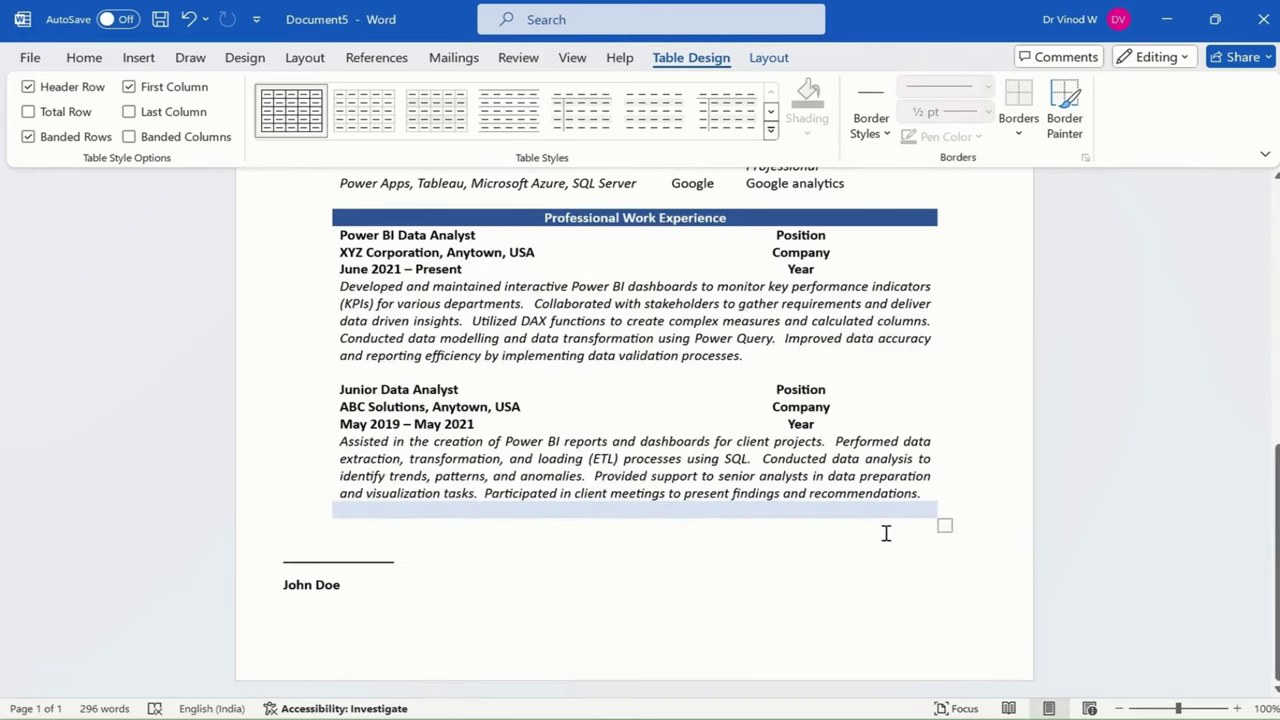
scroll(951, 530, "up", 12)
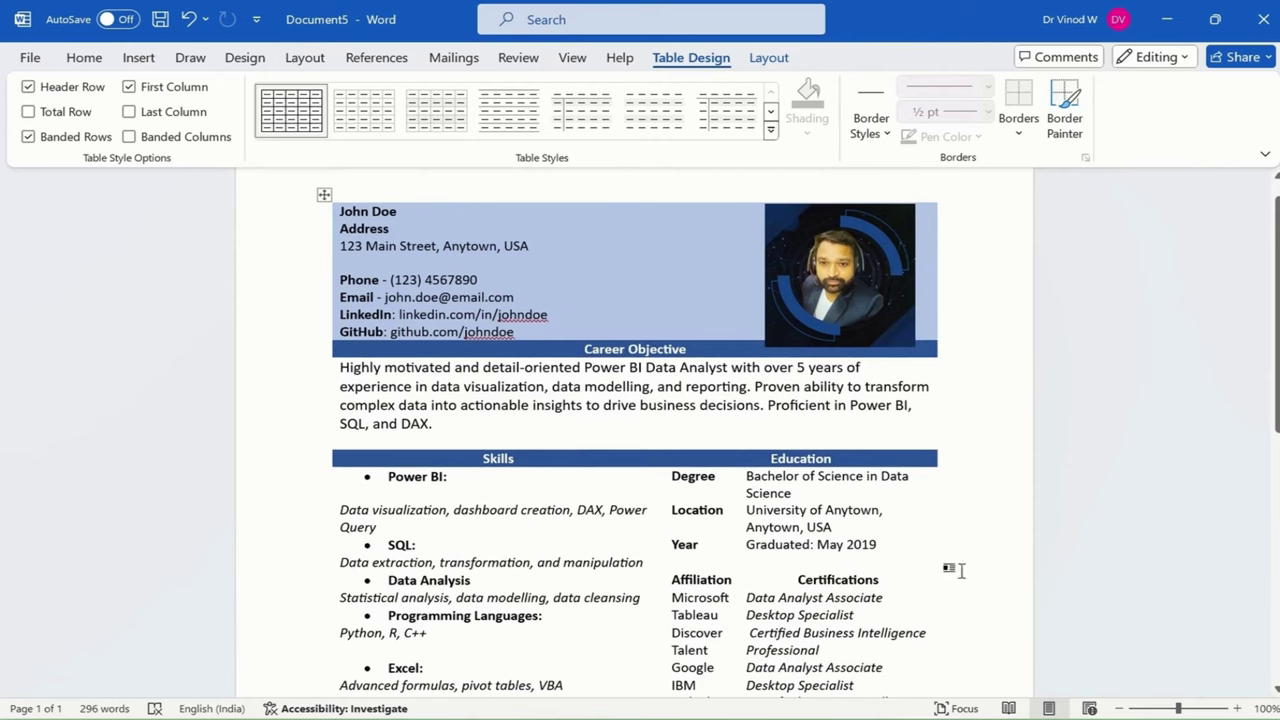
- Publish the resume as a PDF in Downloads, reusing the existing Powerbi Data analyst PDF's file name with "without ats" appended
left_click(238, 405)
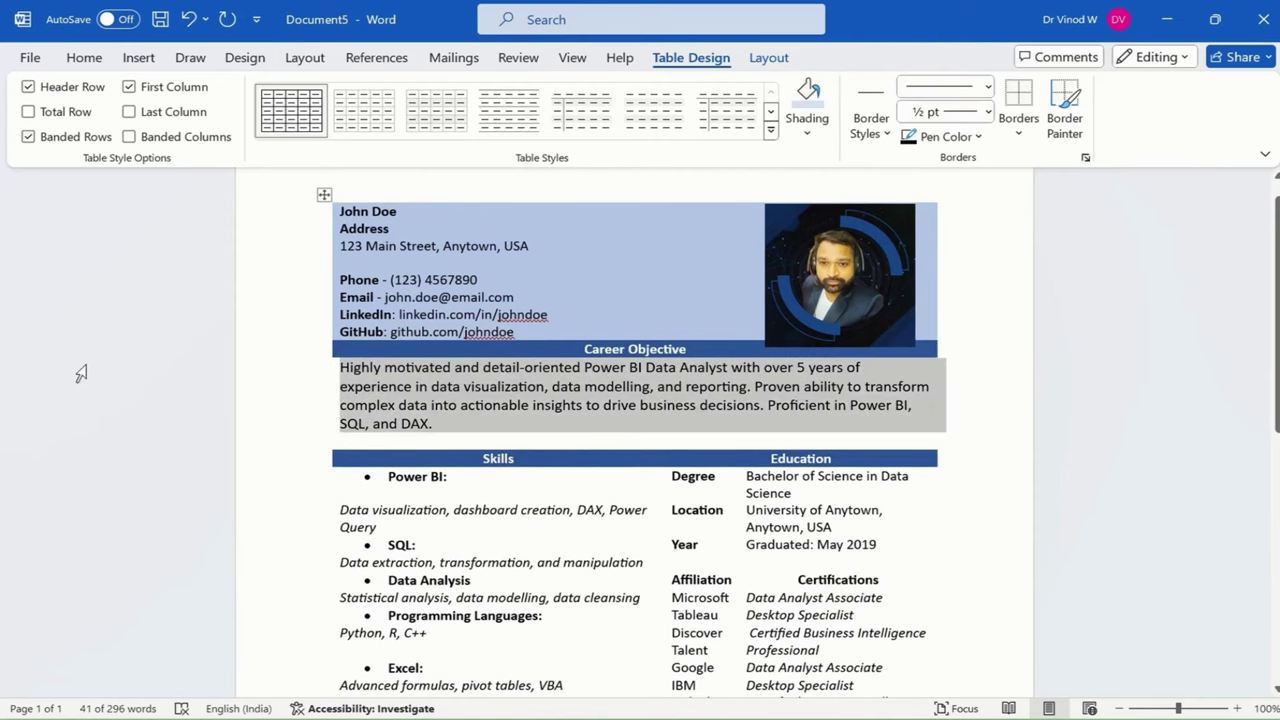
left_click(30, 57)
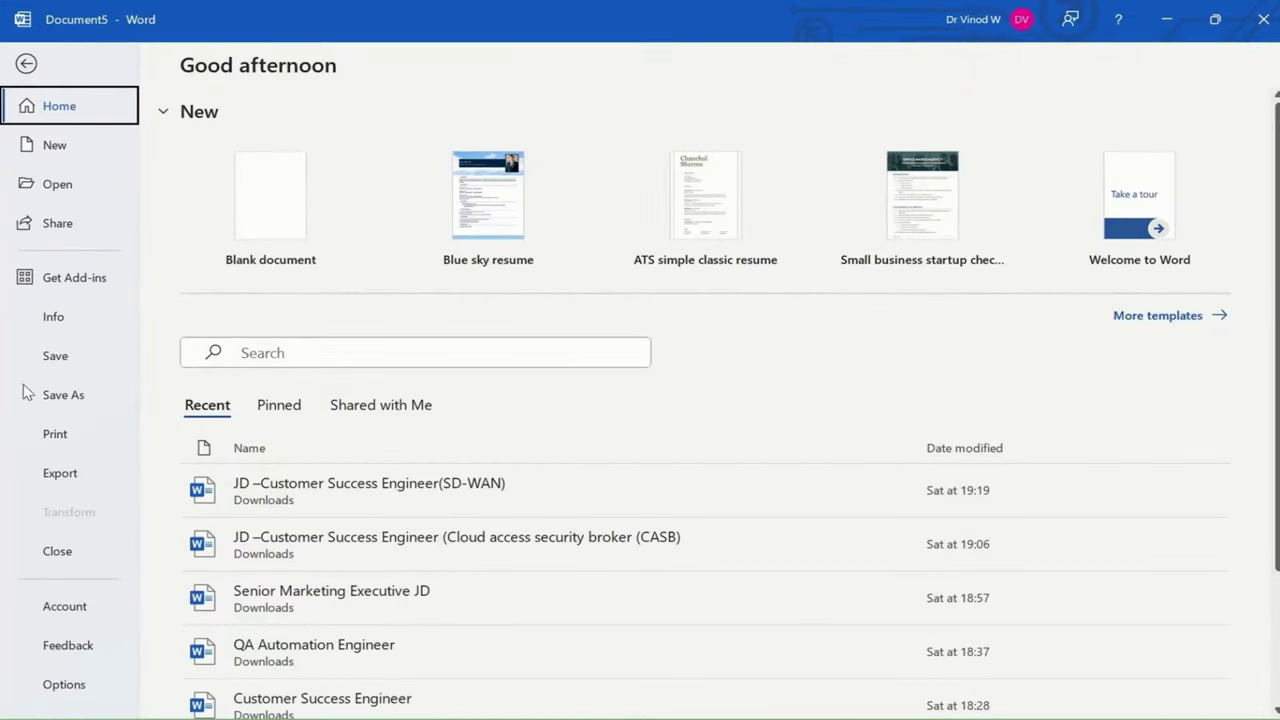
left_click(60, 474)
left_click(572, 260)
left_click(551, 271)
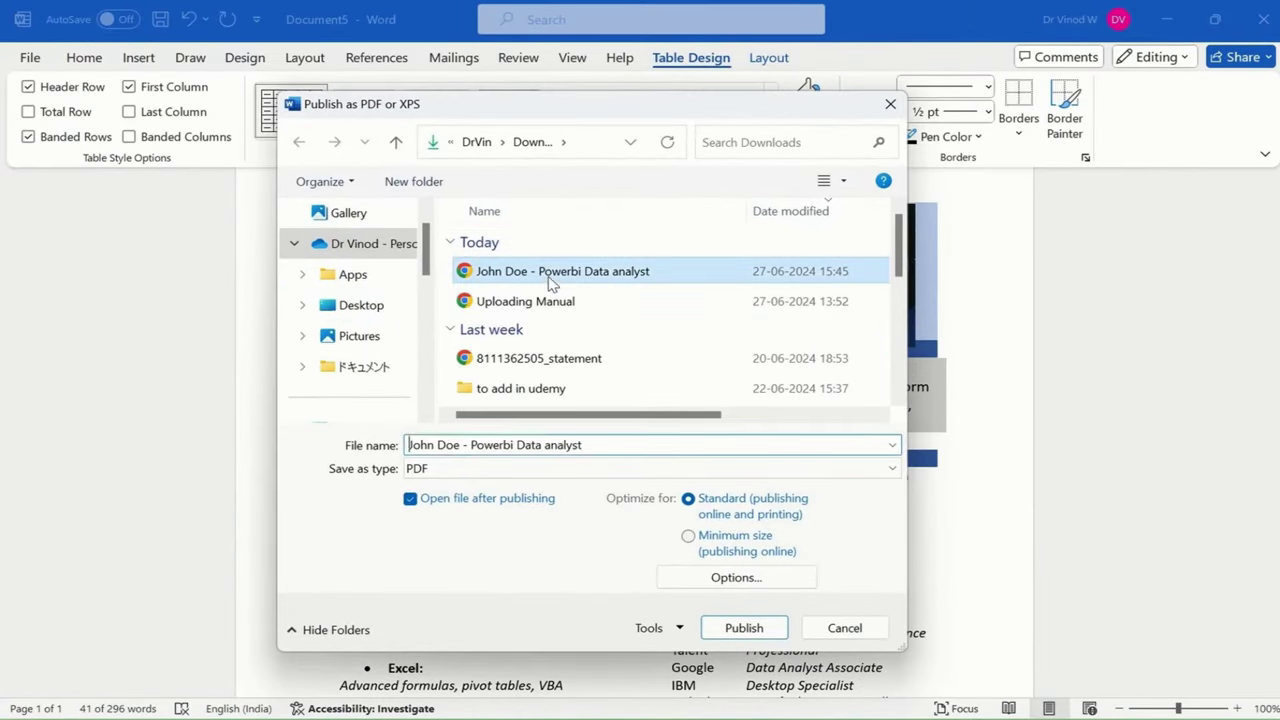
left_click(594, 444)
left_click(600, 444)
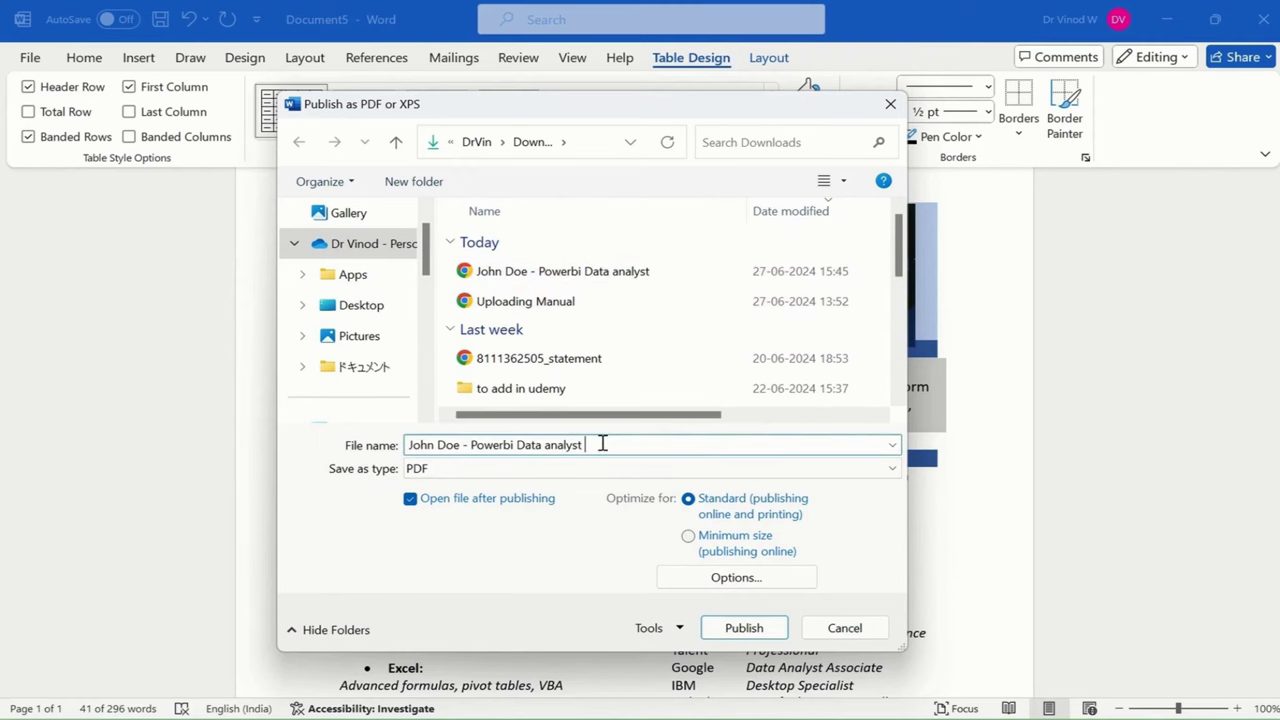
type("without ats")
key("Return")
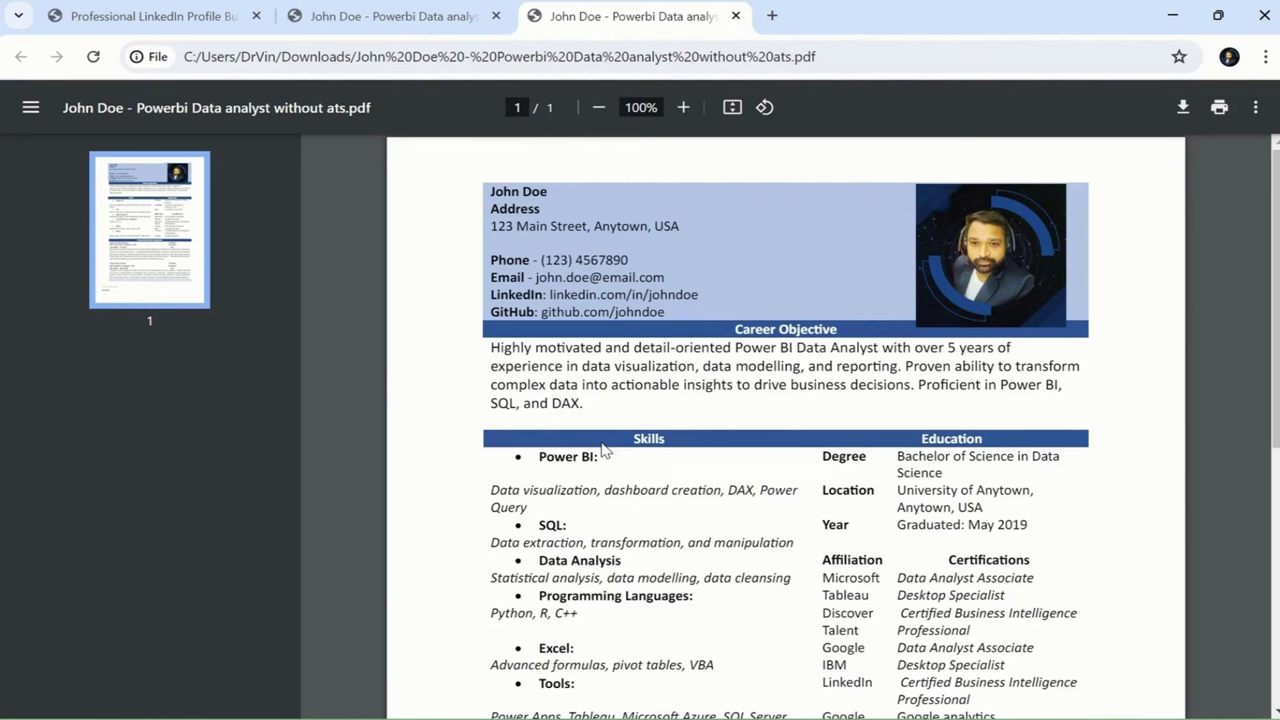
- Examine the published "without ats" PDF from the photo header down to the signature line
scroll(640, 438, "down", 5)
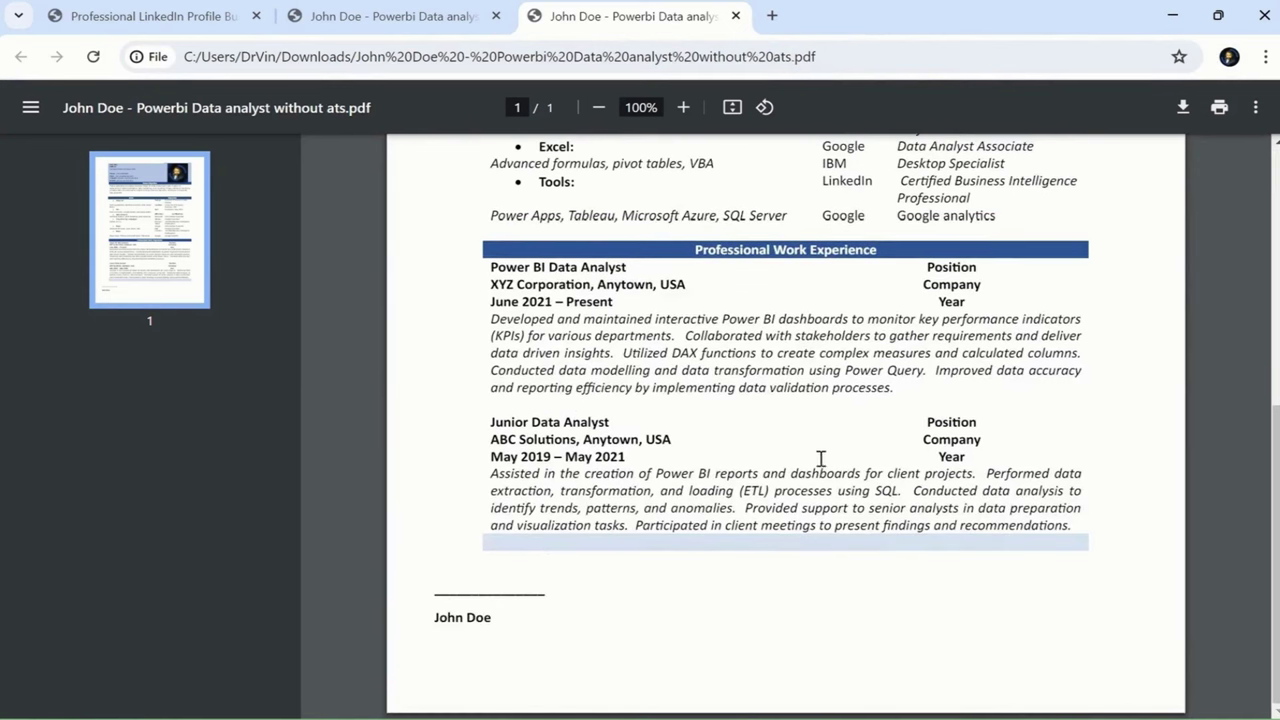
scroll(818, 460, "up", 5)
scroll(816, 460, "down", 5)
scroll(816, 461, "up", 5)
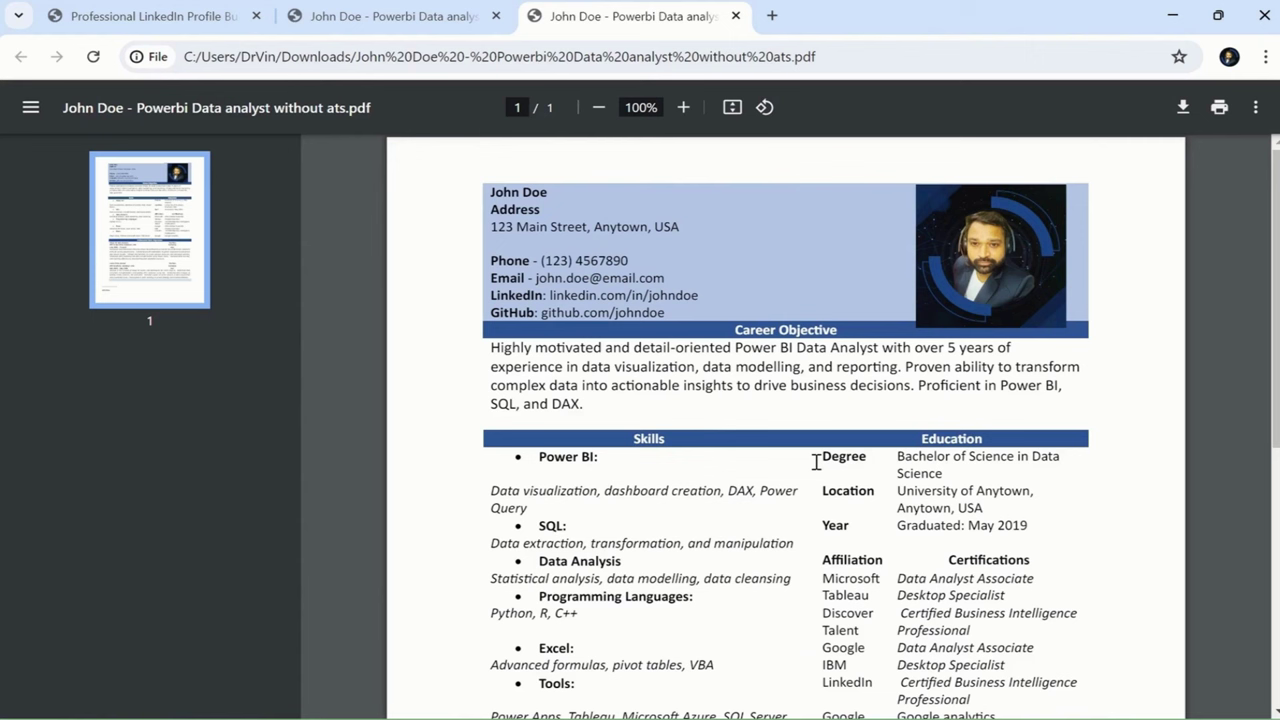
scroll(816, 461, "down", 5)
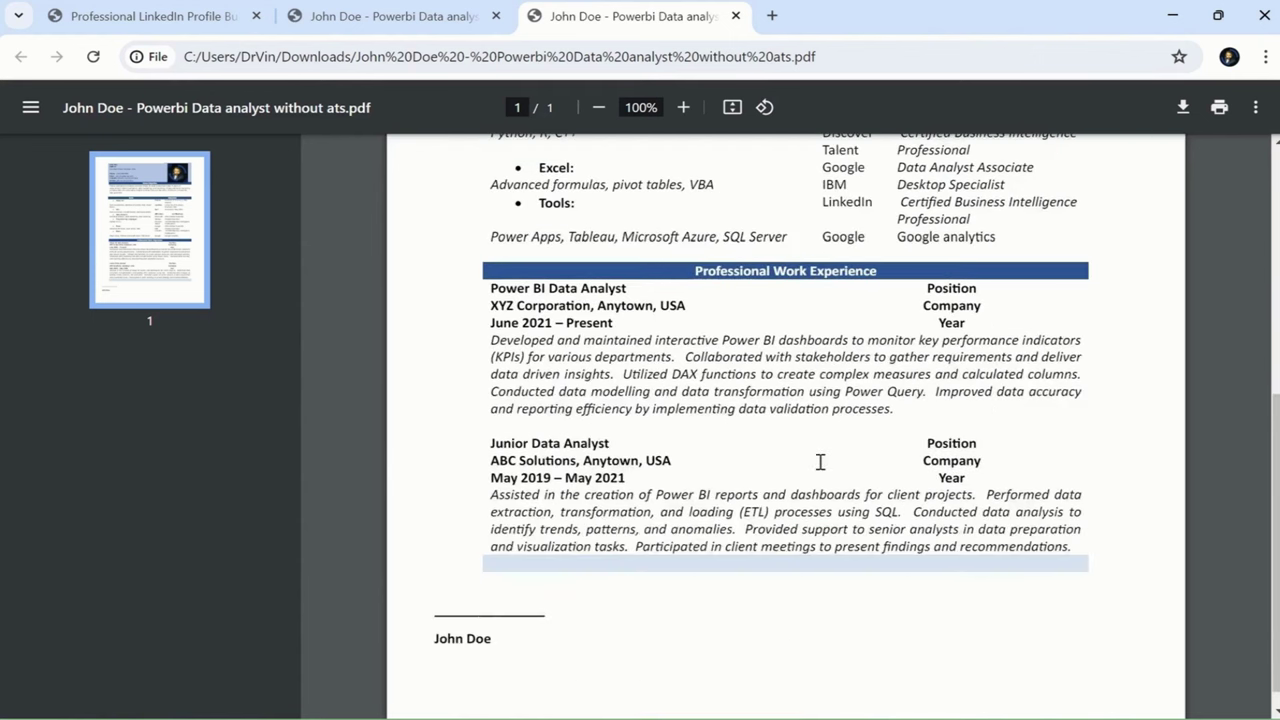
scroll(820, 461, "up", 5)
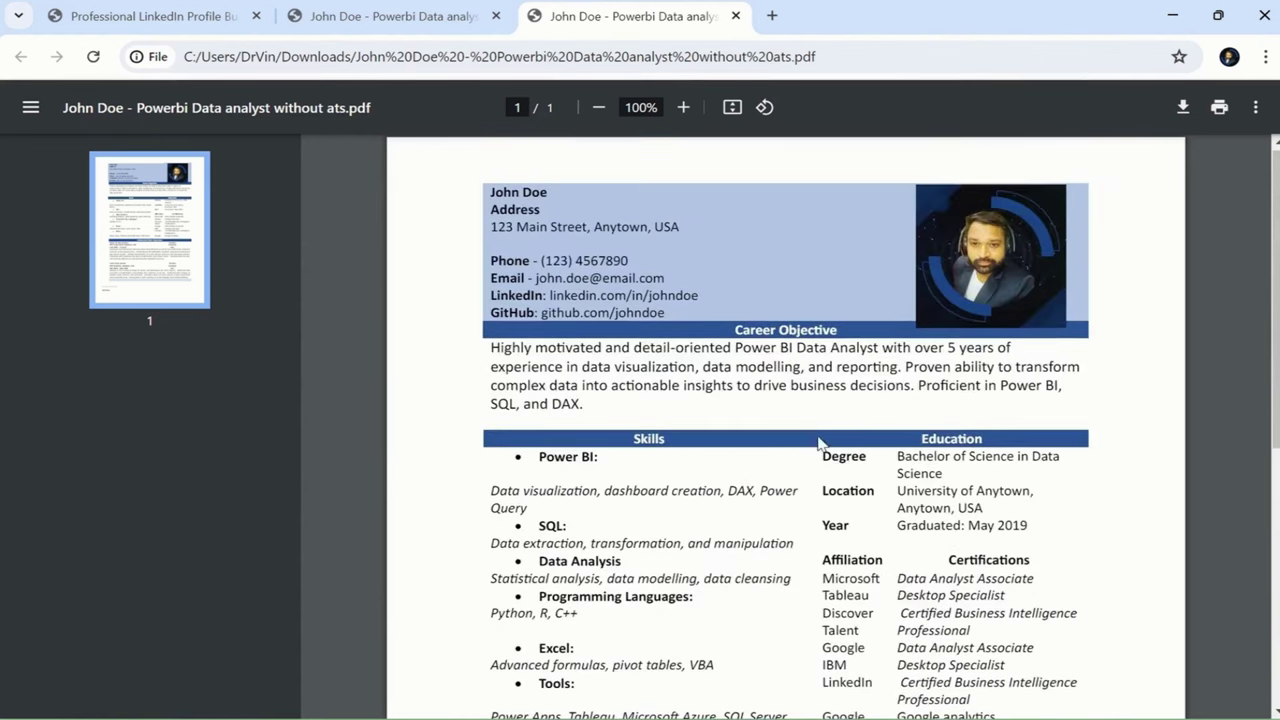
scroll(820, 449, "down", 4)
scroll(754, 354, "down", 2)
scroll(769, 409, "up", 5)
- Review the original plain-text Powerbi Data analyst PDF for comparison and close the Professional LinkedIn Profile browser tab
left_click(440, 17)
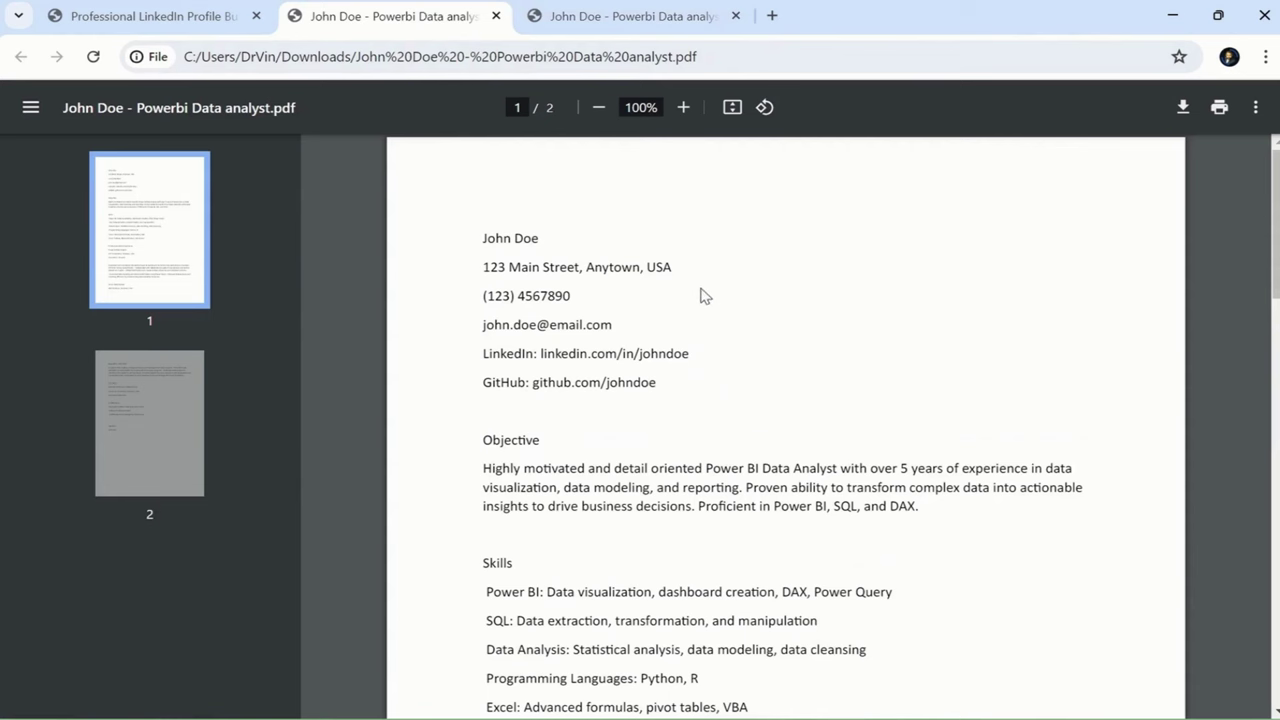
scroll(705, 296, "down", 11)
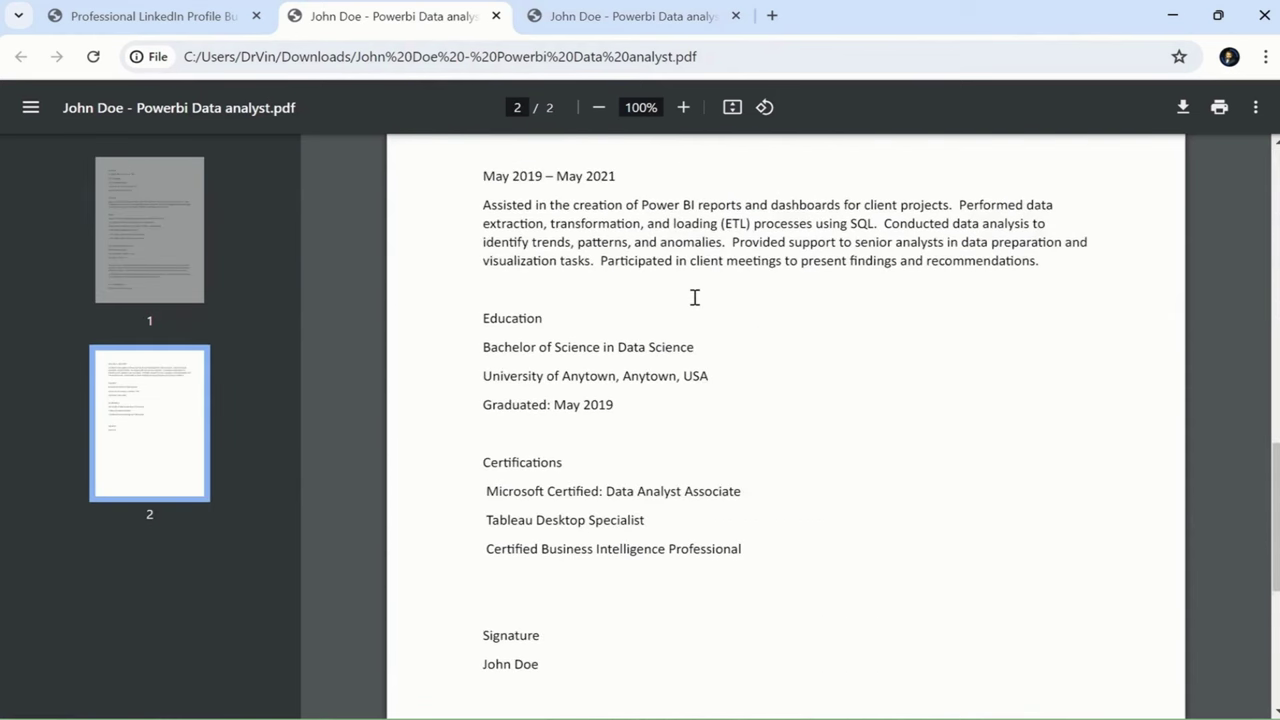
left_click(256, 16)
scroll(640, 289, "down", 1)
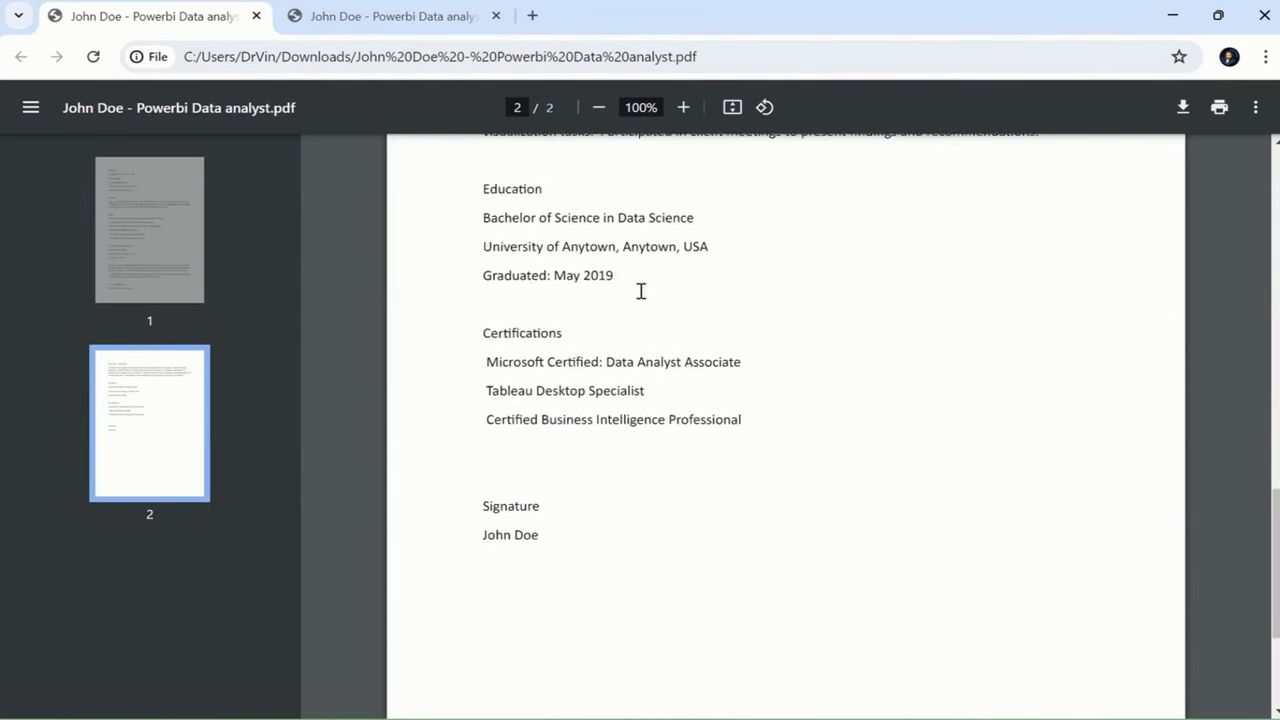
scroll(731, 381, "up", 2)
scroll(731, 381, "up", 10)
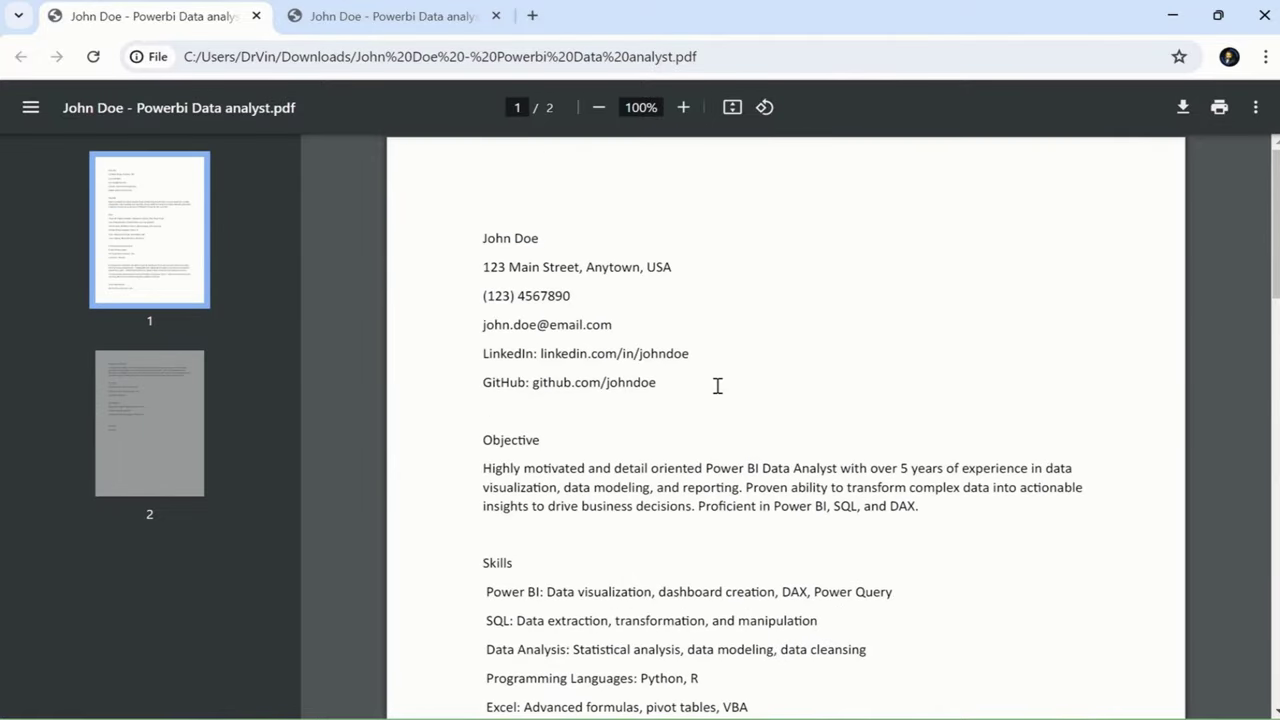
scroll(717, 386, "down", 3)
scroll(717, 386, "down", 13)
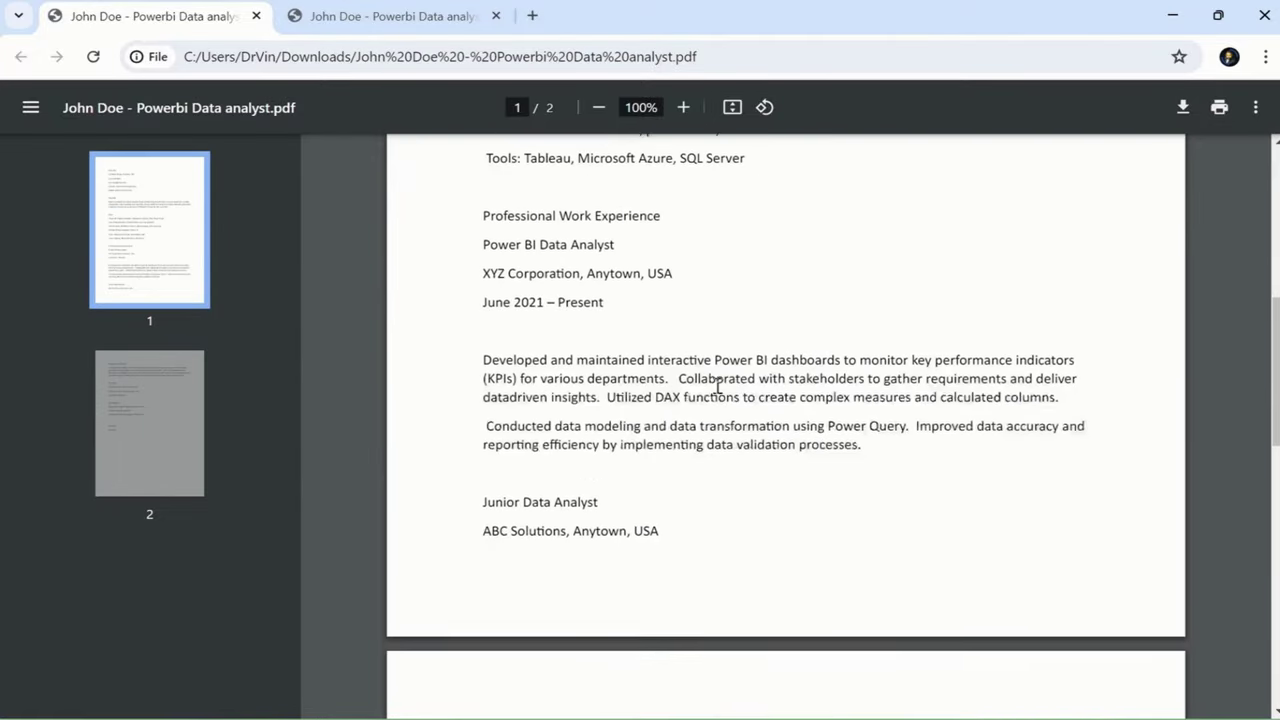
scroll(715, 388, "up", 6)
scroll(712, 388, "up", 8)
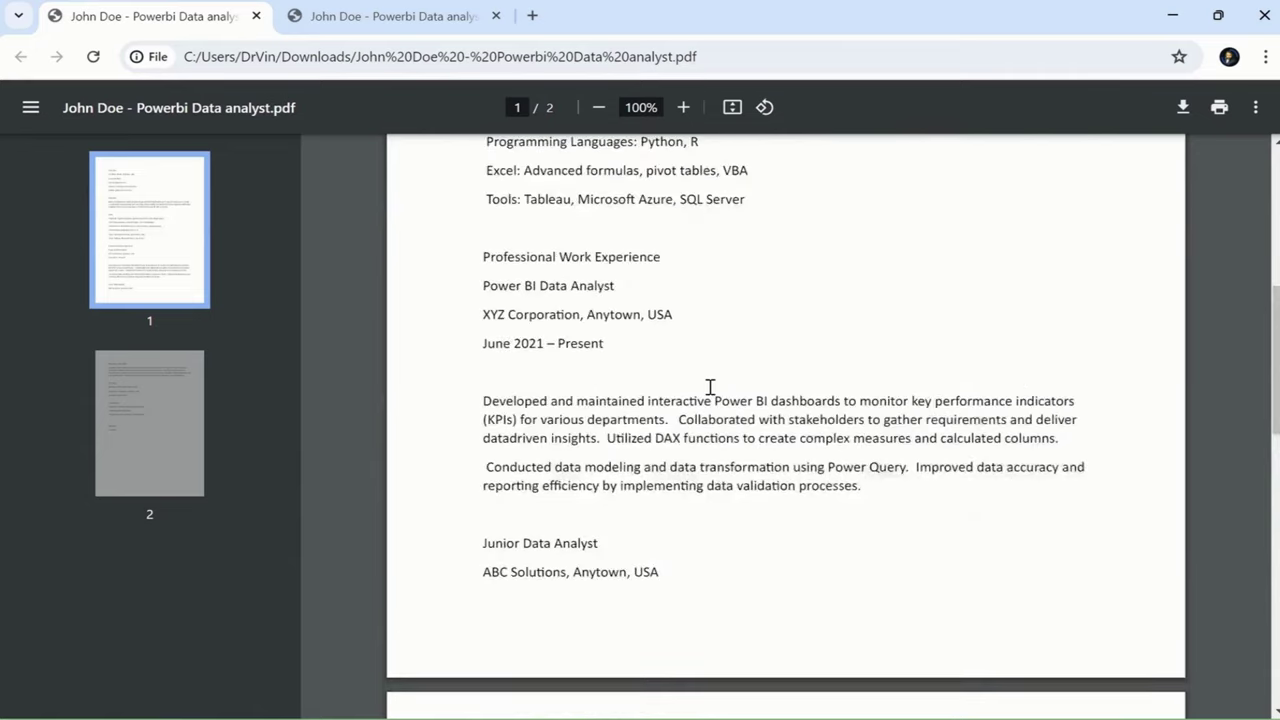
- Return to the "without ats" resume PDF, review its sections and zoom out to 54% to view the whole page
left_click(400, 16)
scroll(767, 378, "down", 4)
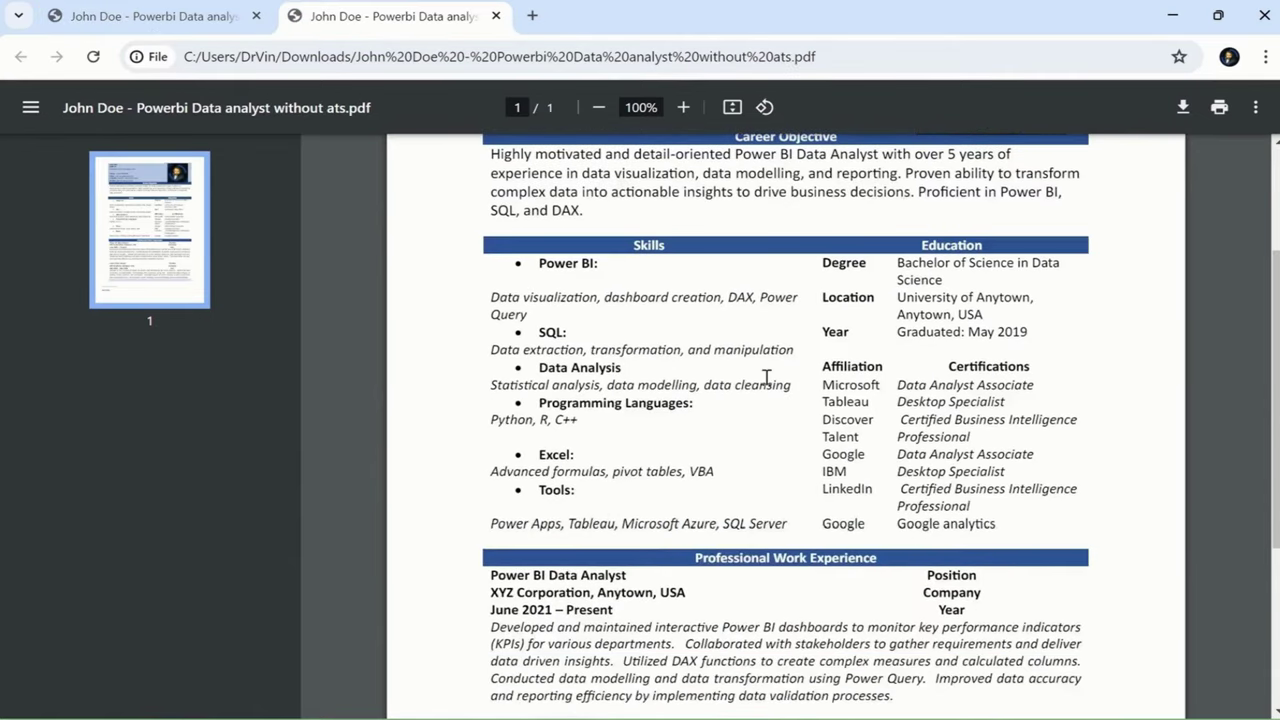
scroll(766, 386, "up", 2)
scroll(767, 393, "up", 2)
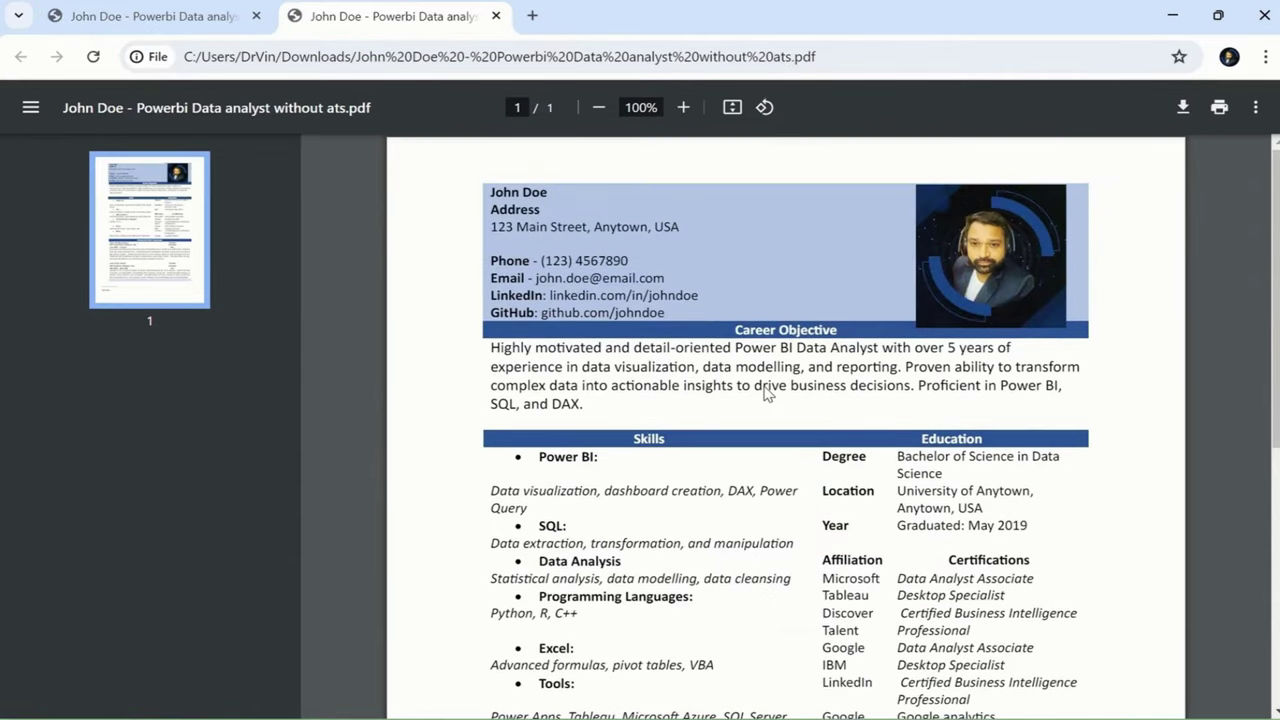
scroll(767, 393, "down", 5)
scroll(760, 388, "up", 5)
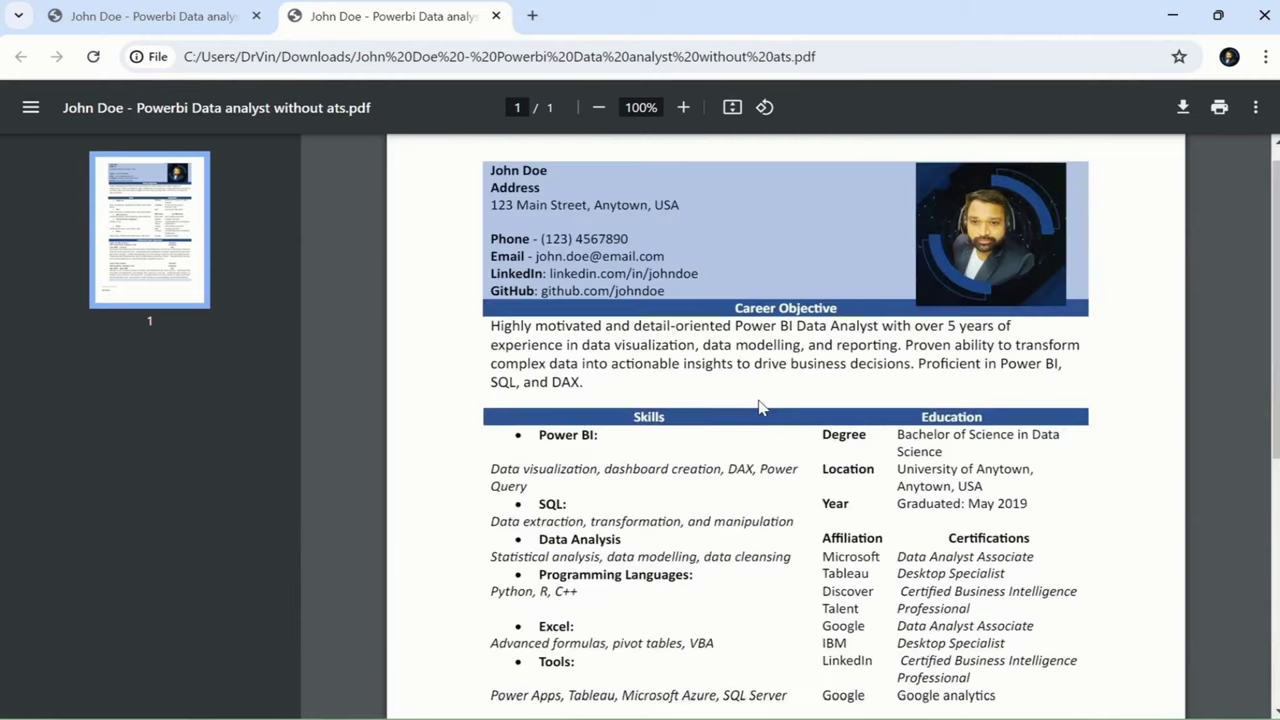
scroll(800, 425, "down", 3, "ctrl")
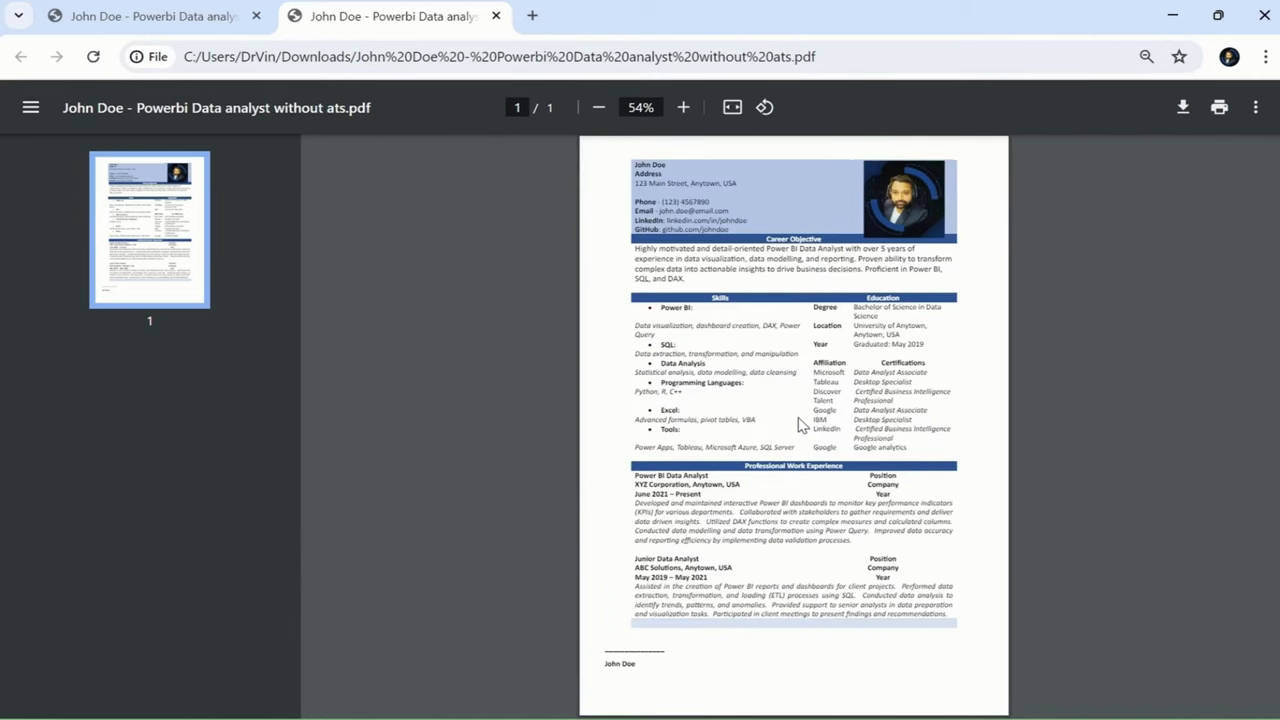